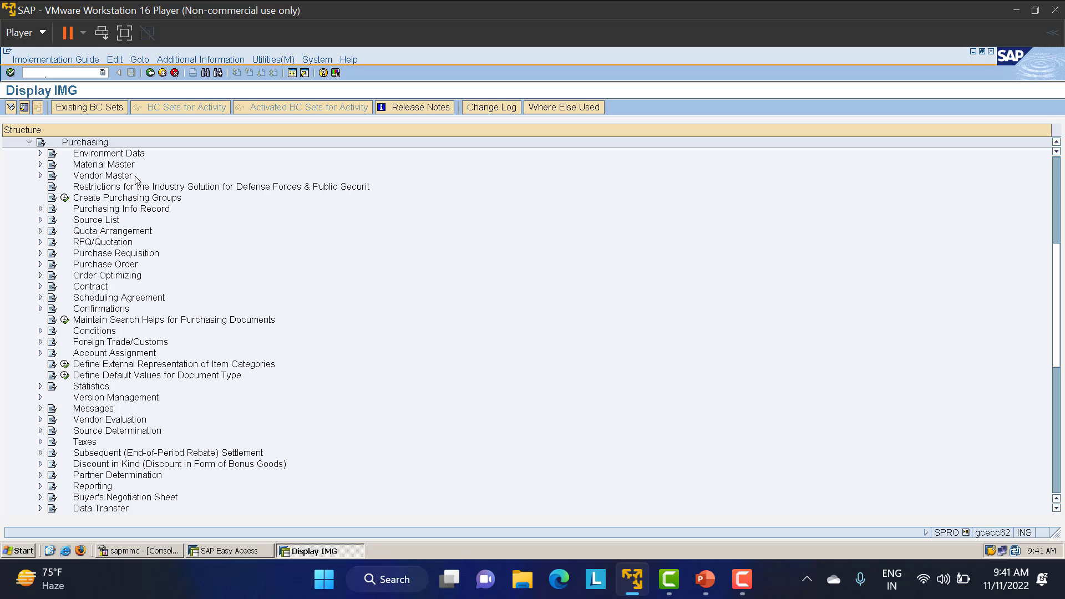
- Open the Define Number Ranges activity for contracts in the Purchasing customizing structure
click(84, 287)
click(98, 302)
click(88, 289)
click(89, 303)
click(41, 287)
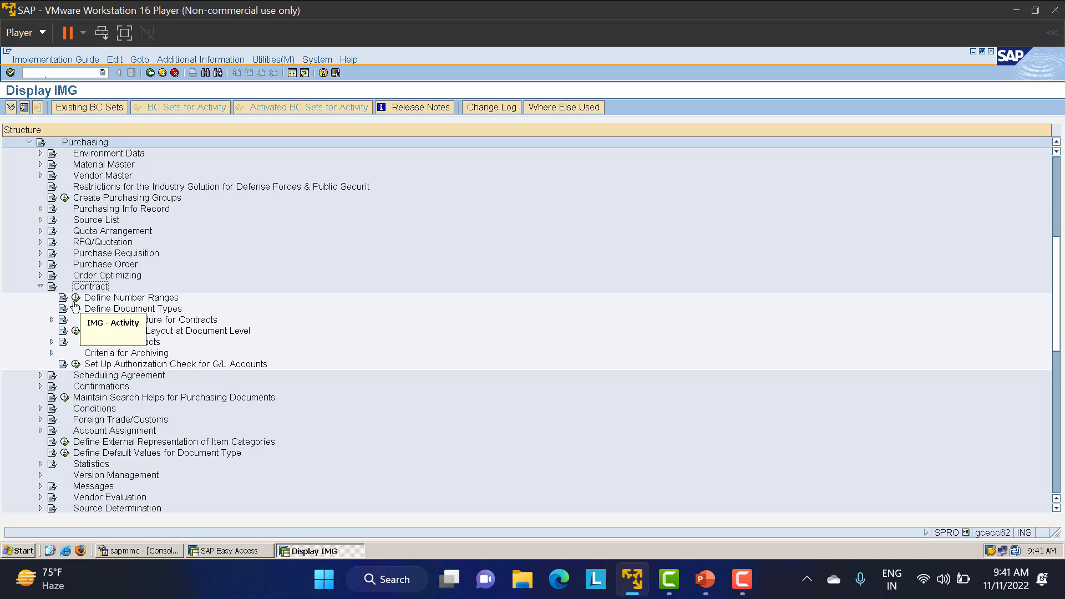
click(76, 297)
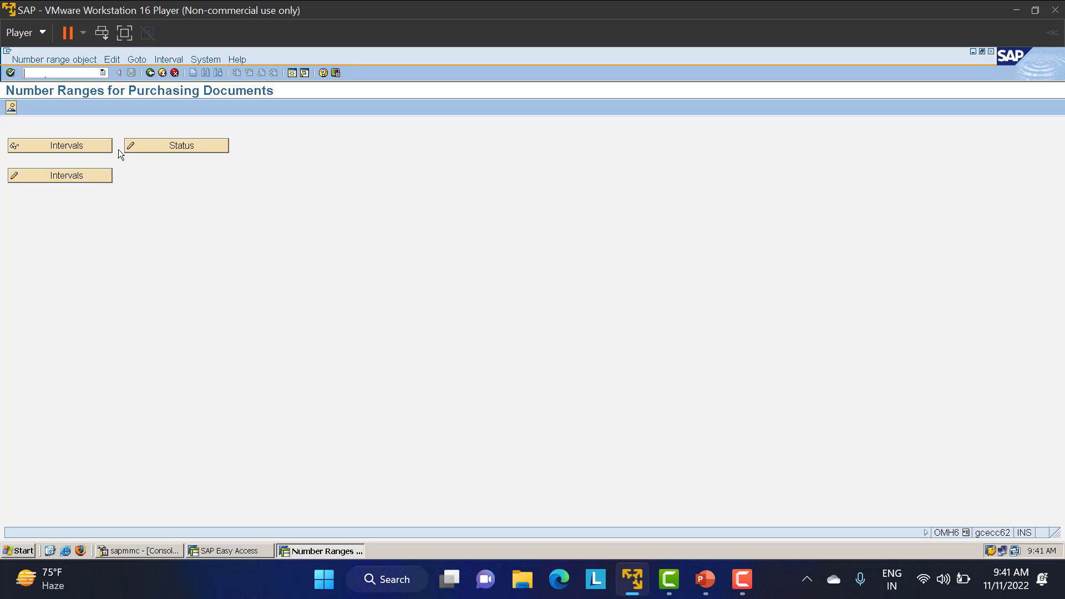
- Examine the purchasing document number range intervals, including interval 46, and return to the implementation guide
click(146, 150)
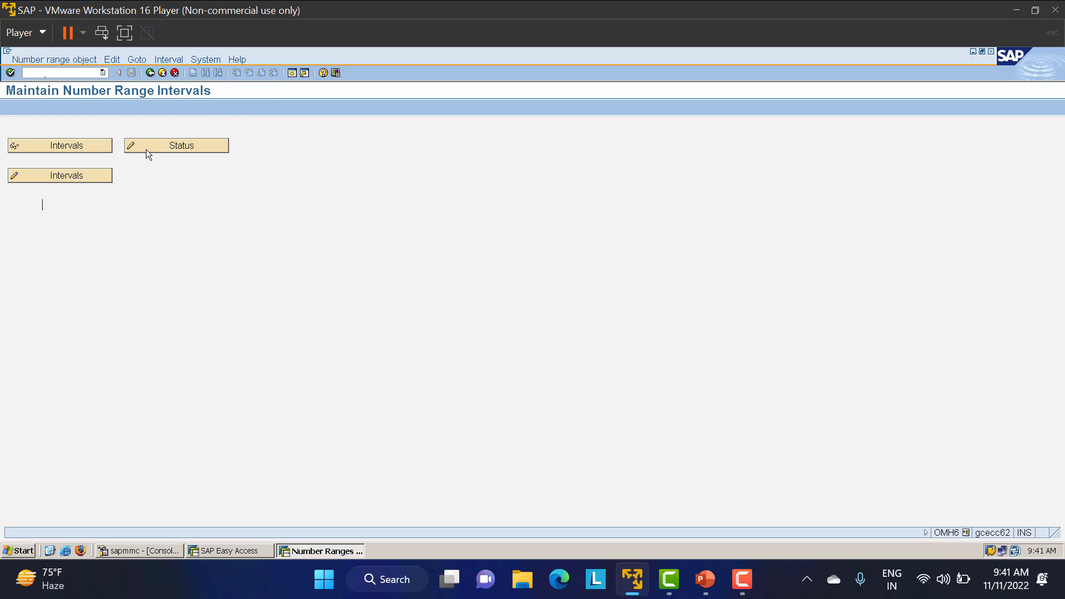
scroll(58, 240, down, 17)
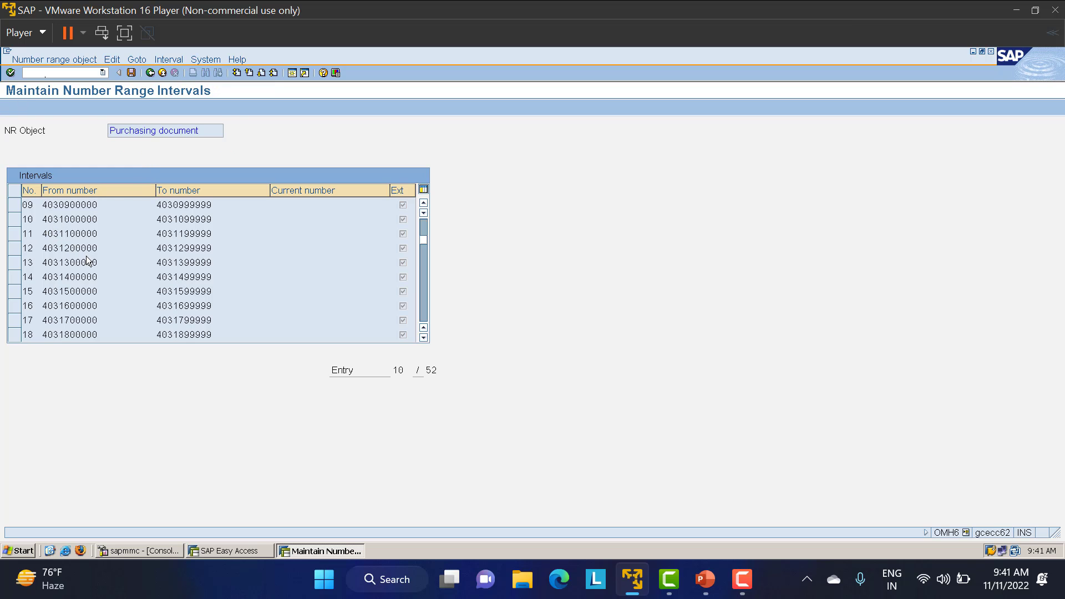
scroll(99, 255, up, 8)
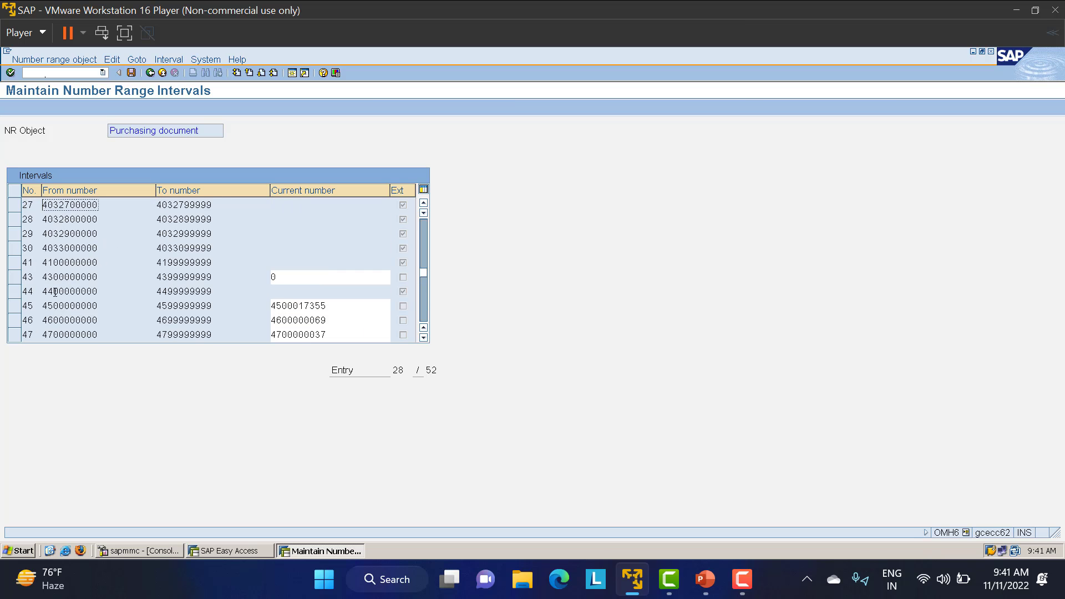
double_click(35, 320)
click(150, 73)
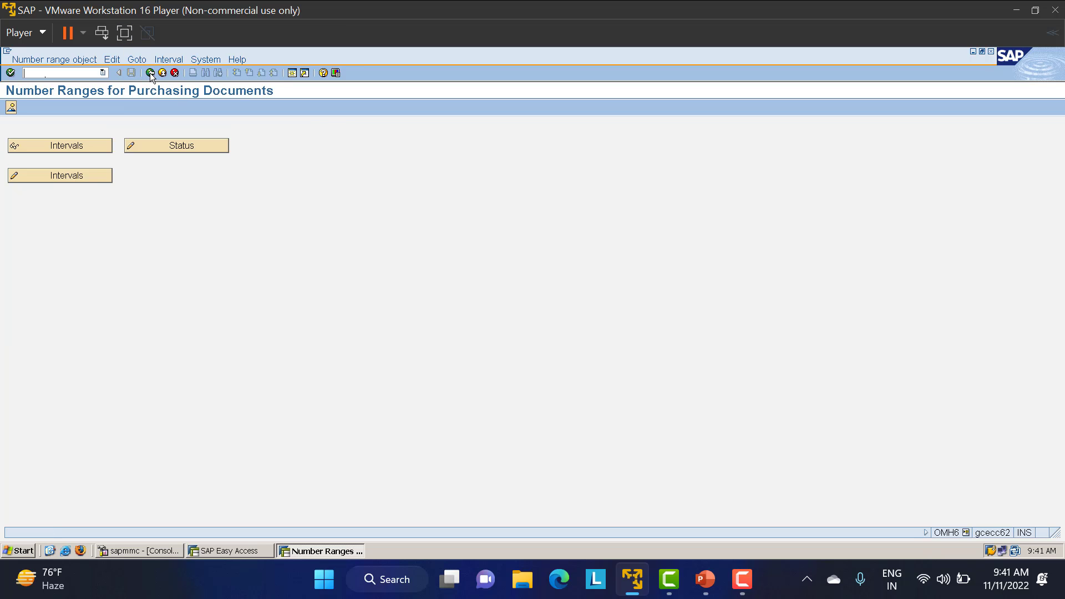
click(150, 73)
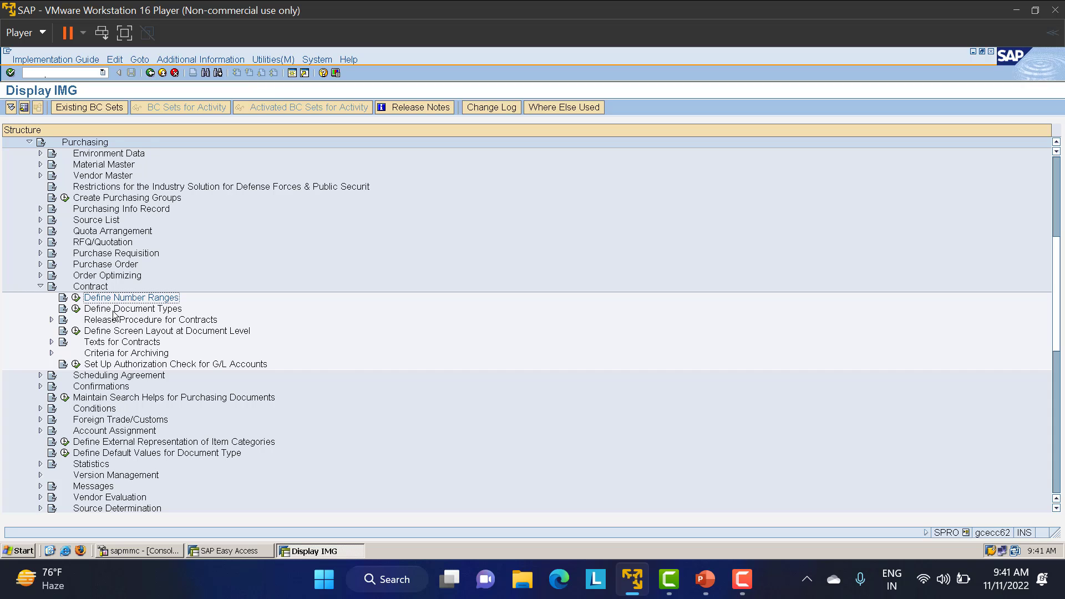
- Open the contract document types and examine the internal and external number ranges of MK and WK
click(76, 309)
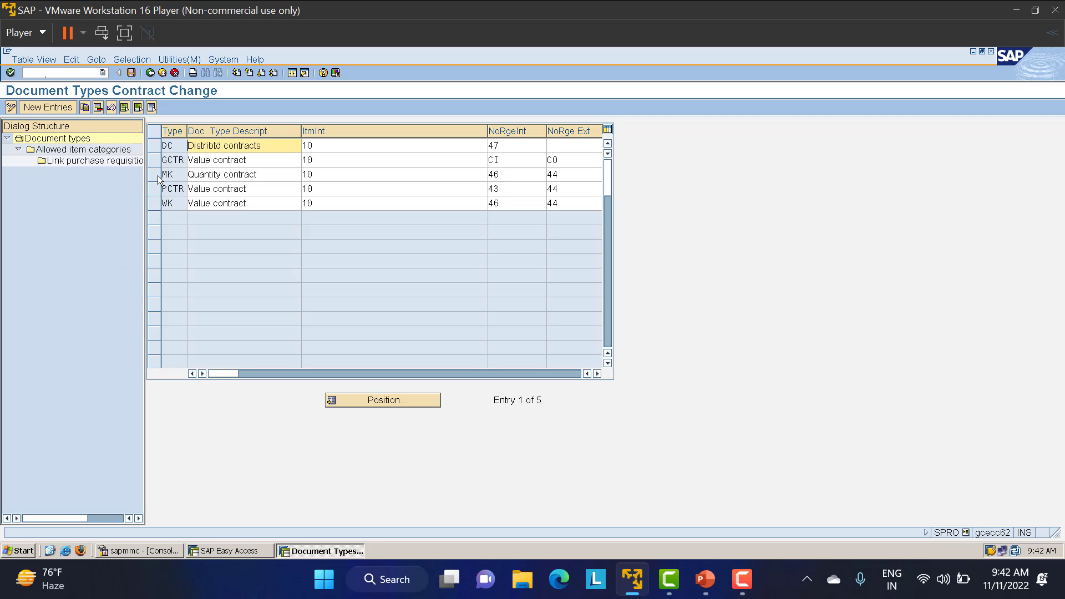
click(157, 175)
click(154, 204)
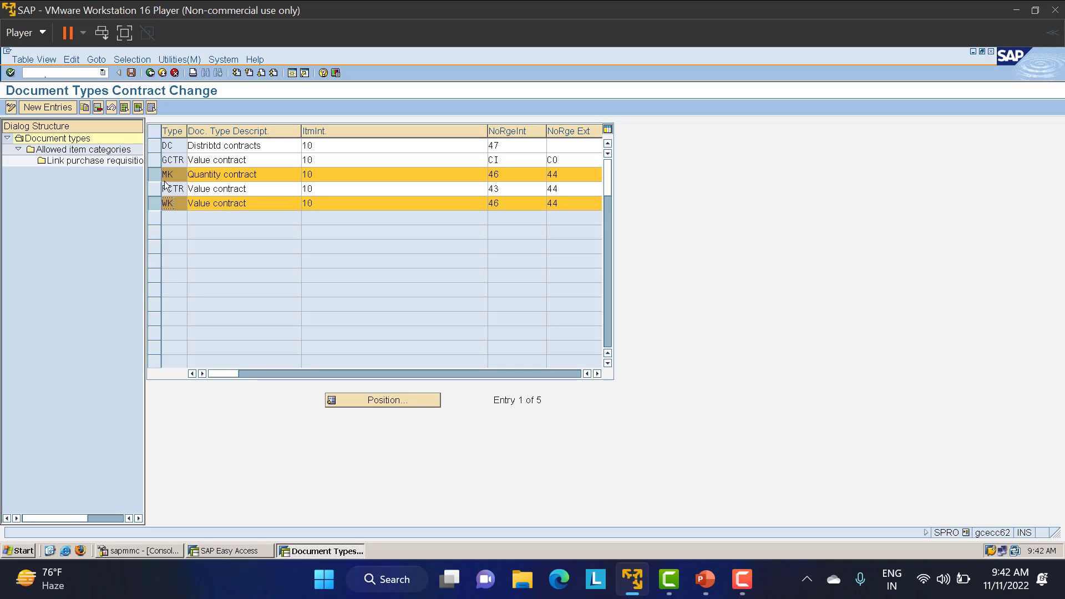
drag(178, 175, 160, 204)
click(510, 173)
click(581, 172)
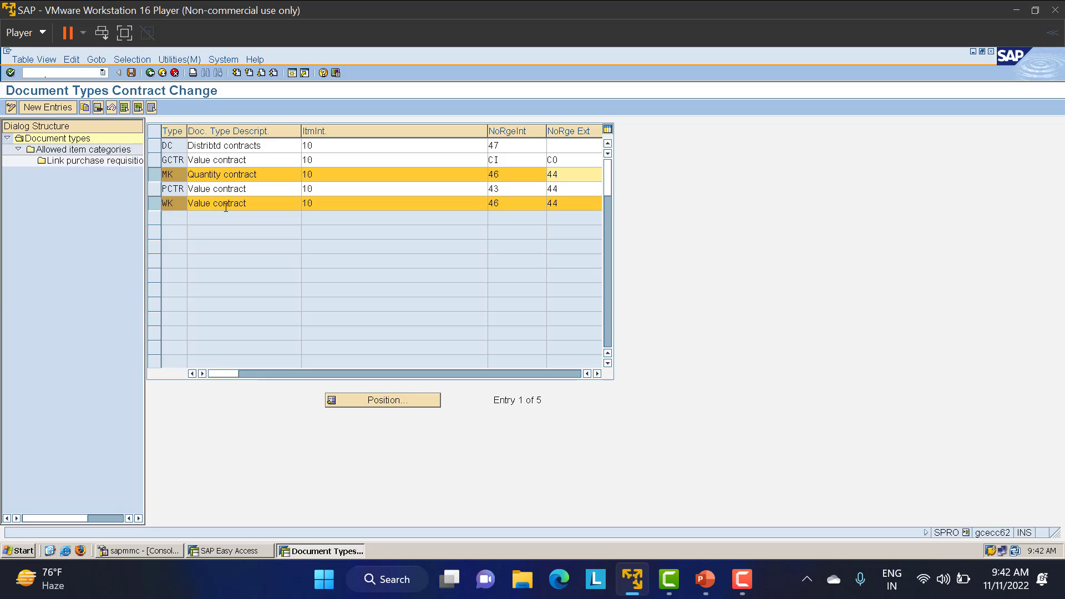
- View the purchase requisition linkage for document type WK alone and return to the implementation guide
drag(182, 206, 151, 204)
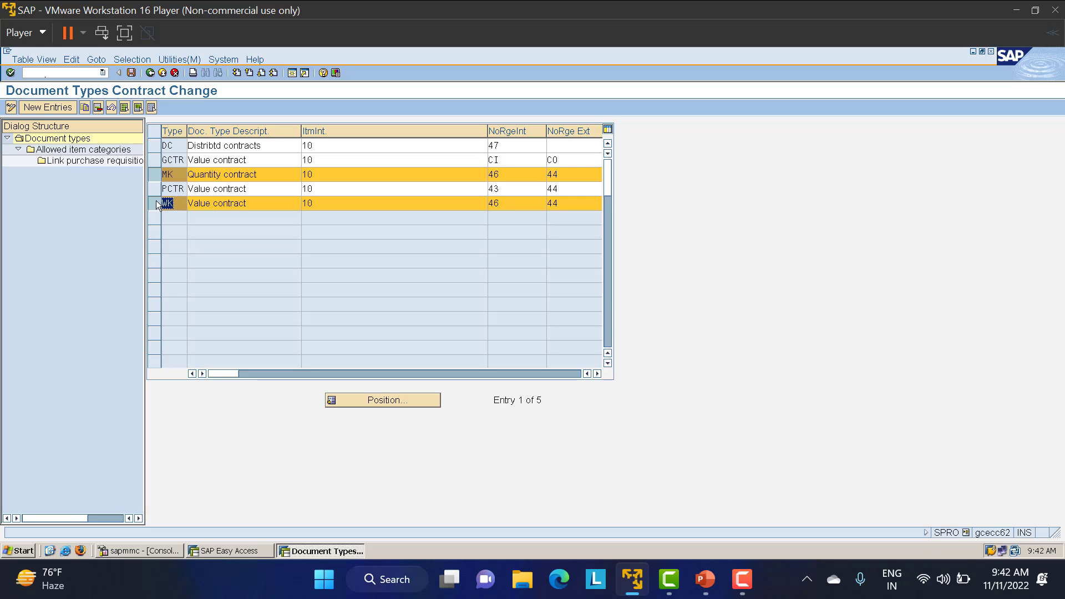
click(153, 176)
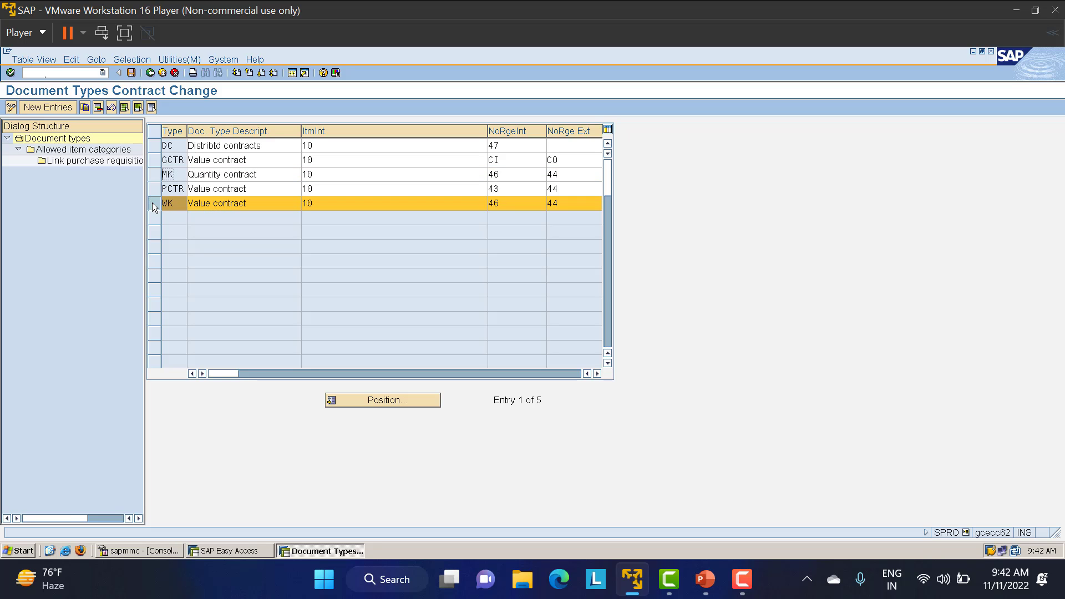
click(153, 202)
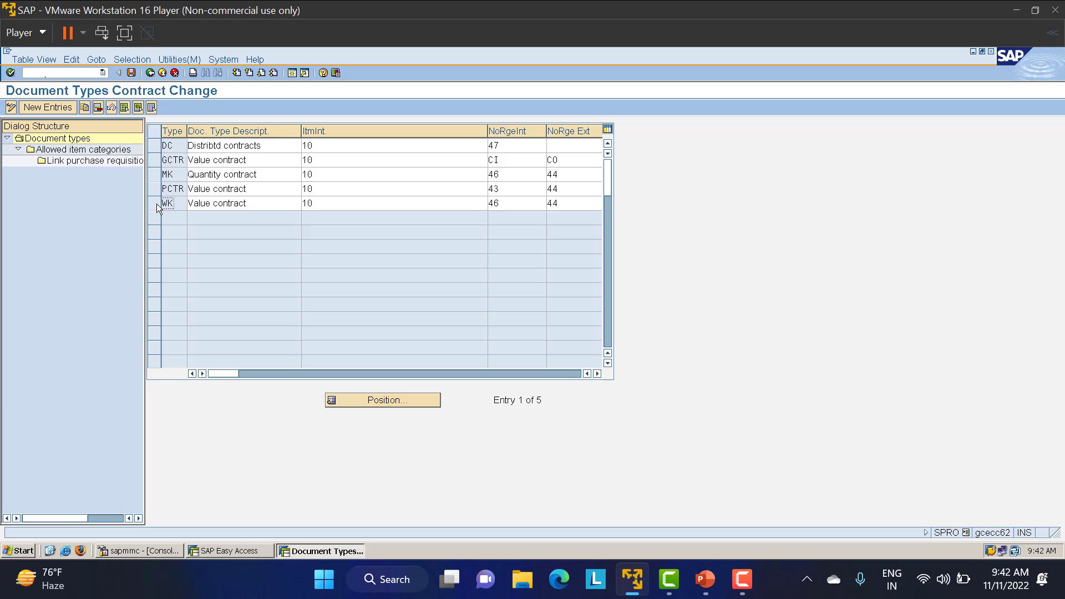
click(154, 203)
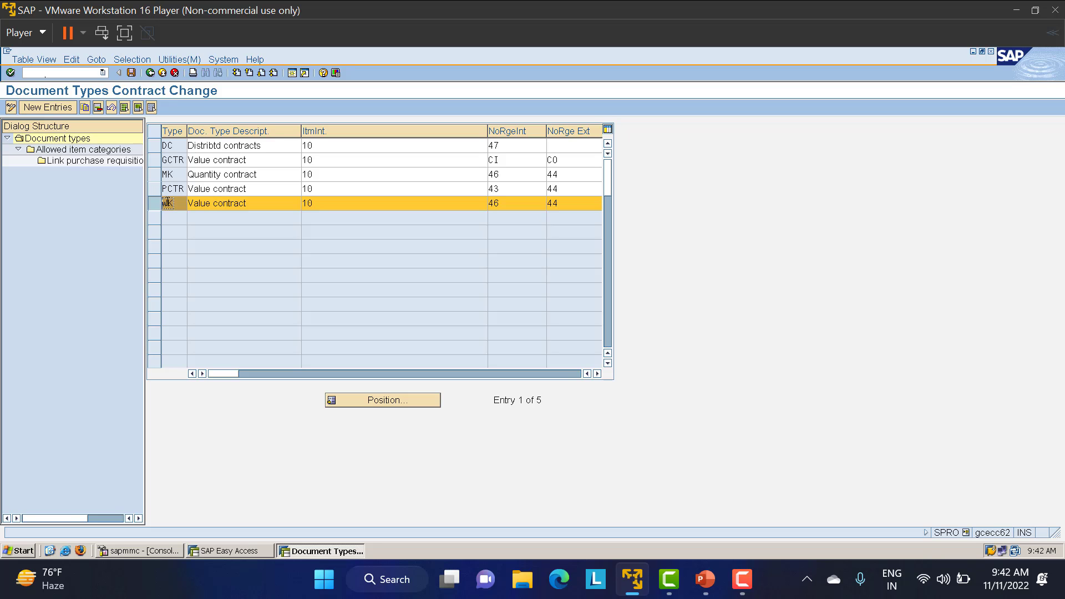
double_click(95, 161)
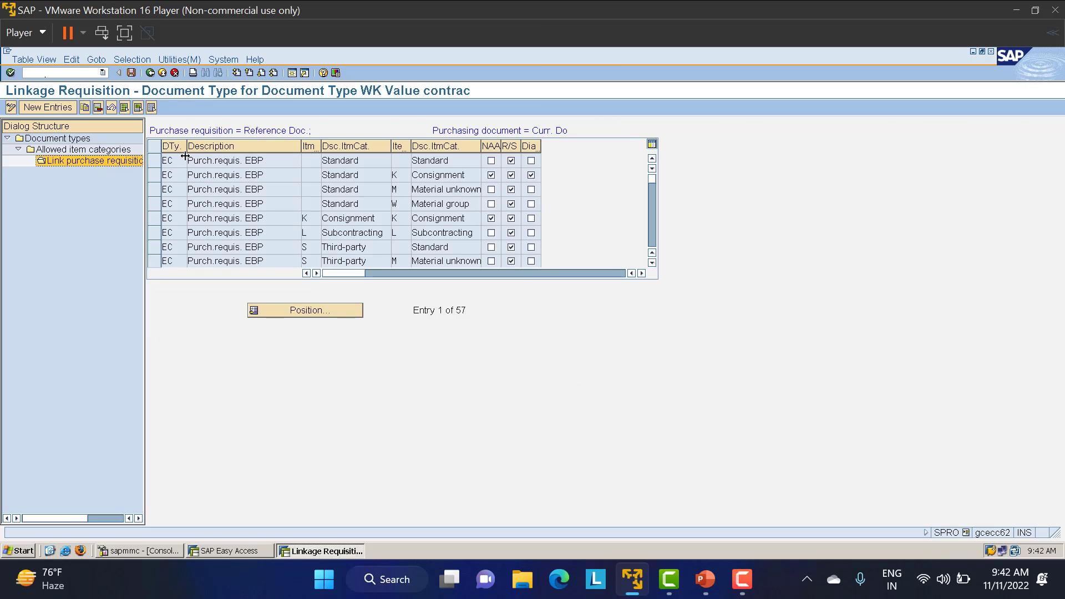
click(154, 78)
click(153, 77)
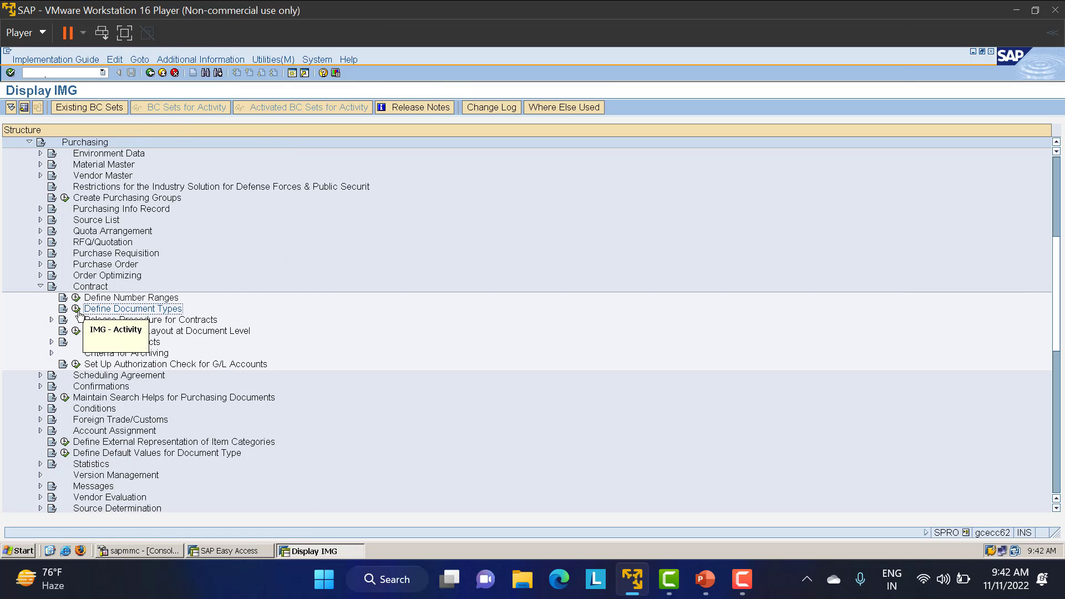
- Reopen the contract document types, examine the MK quantity contract entry and return to the implementation guide
click(76, 309)
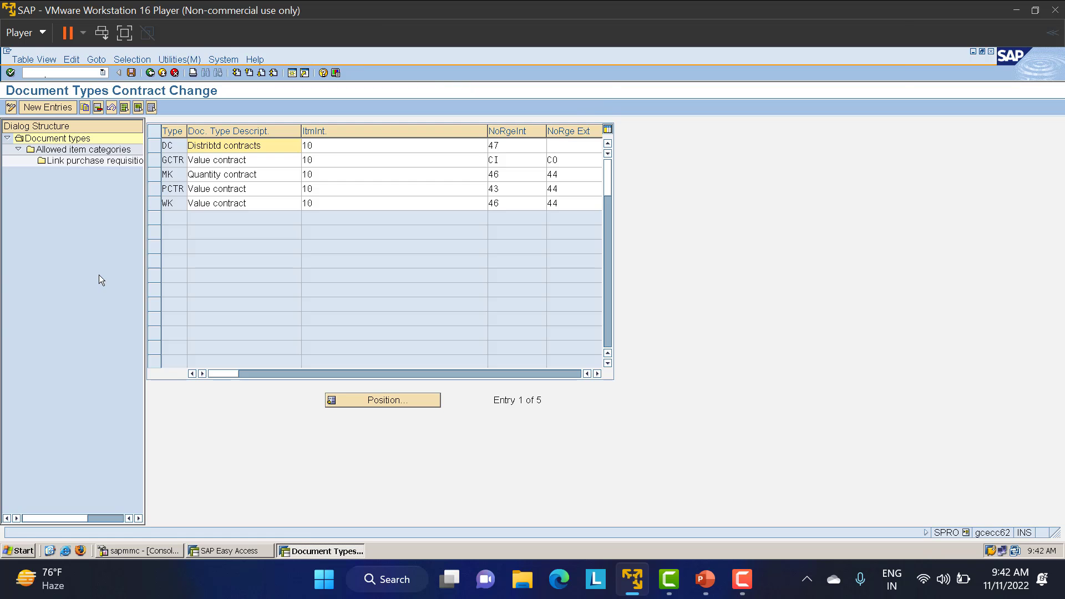
click(155, 175)
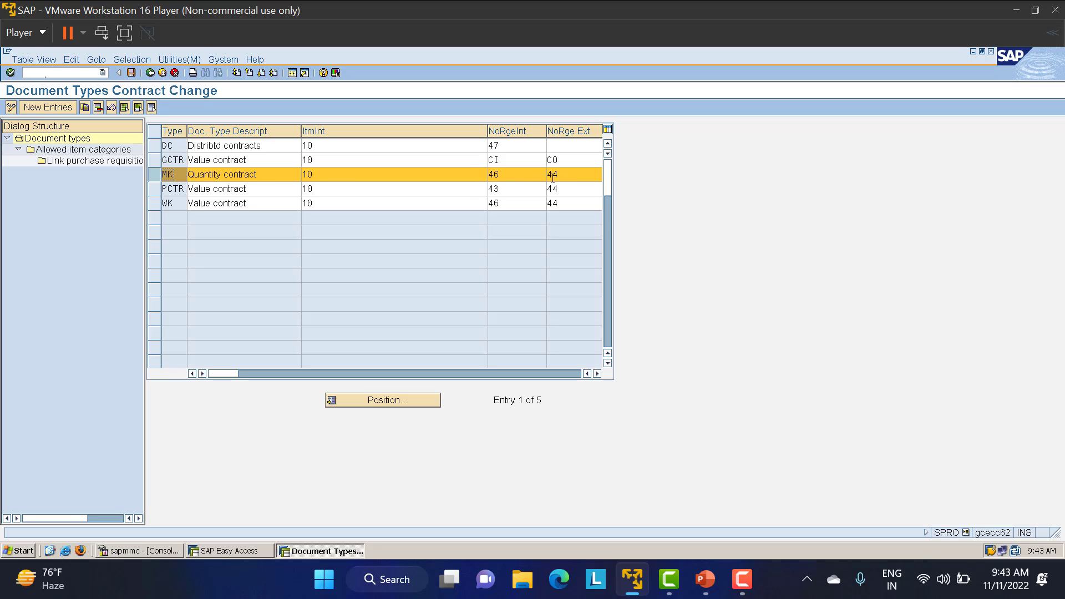
click(149, 73)
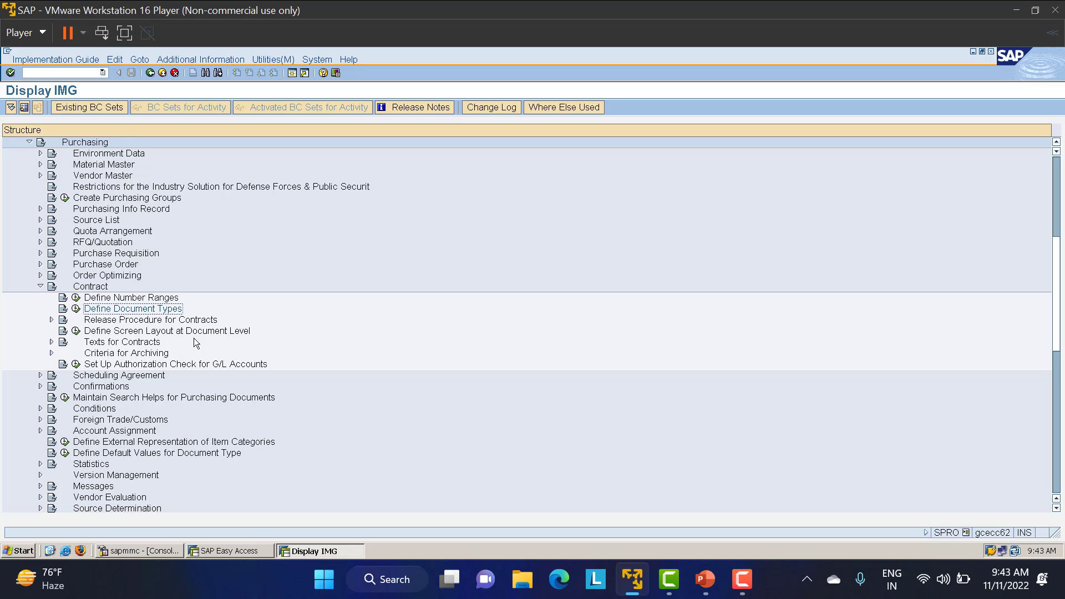
- Open the document-level screen layout settings for contracts and look through the field selection keys
click(76, 331)
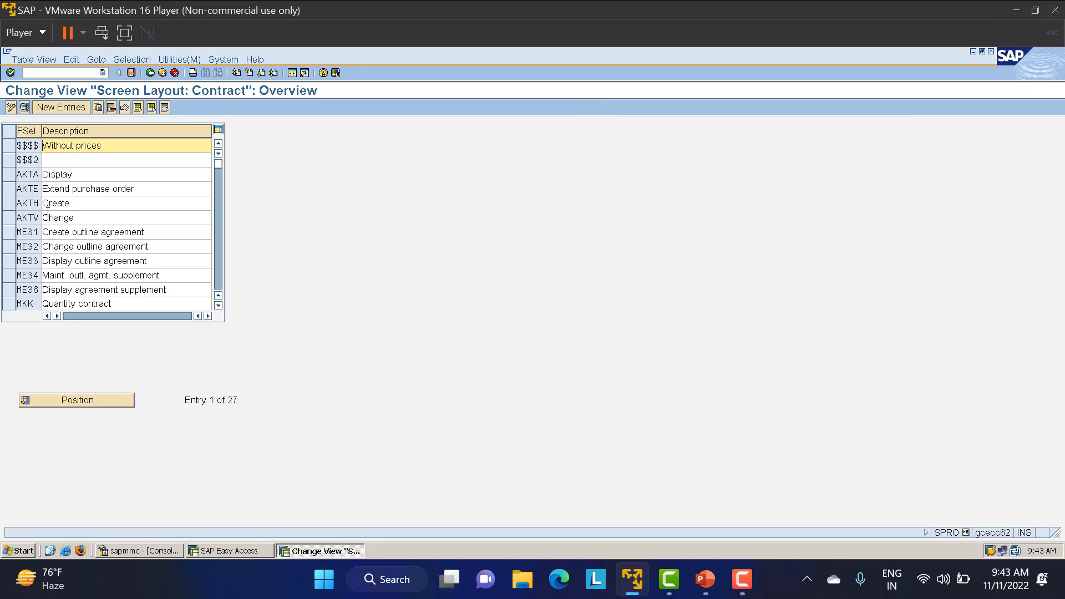
scroll(47, 197, down, 7)
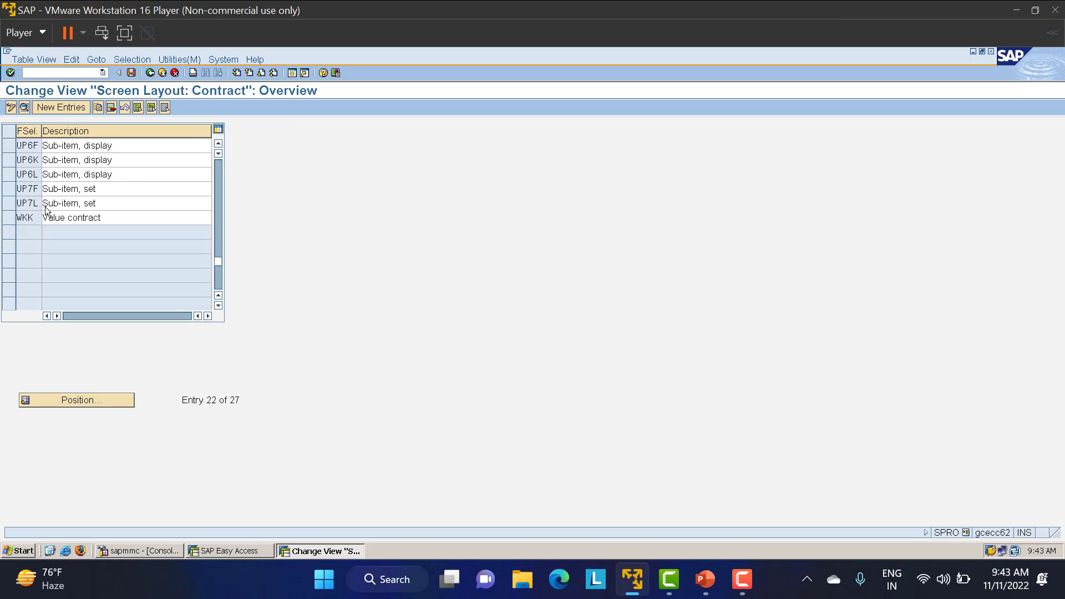
scroll(45, 205, up, 4)
scroll(38, 215, up, 2)
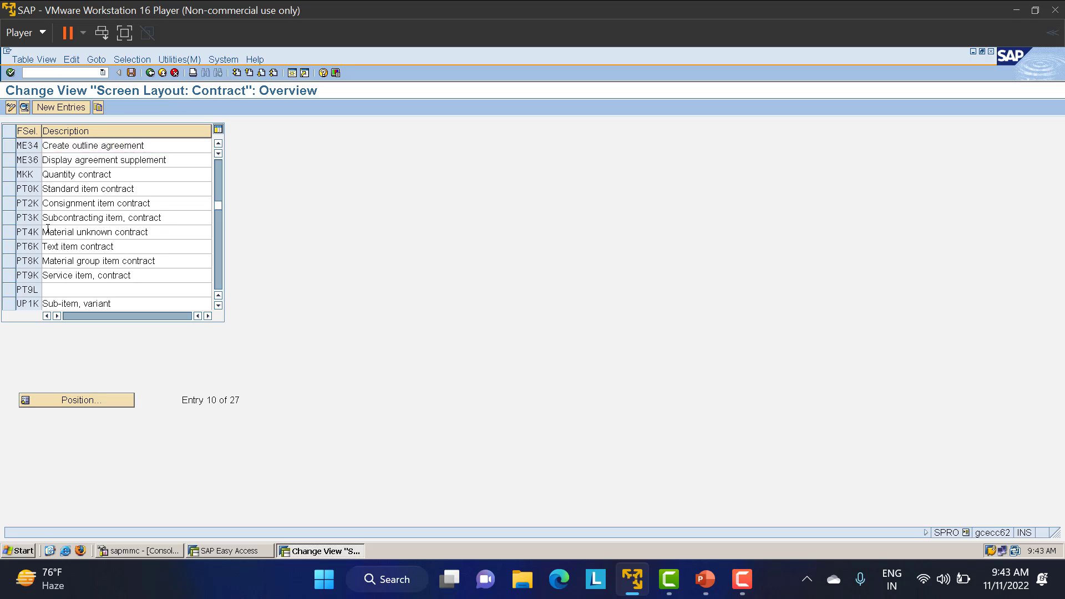
- Examine the Basic Data, Item fields of field selection key ME31 and return to the implementation guide
double_click(33, 190)
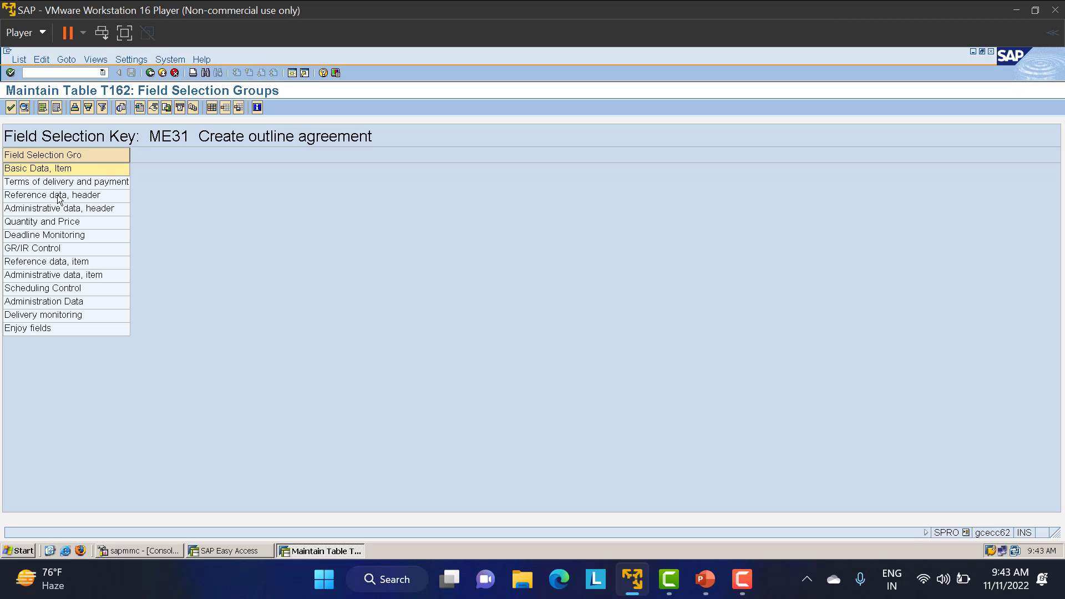
double_click(41, 167)
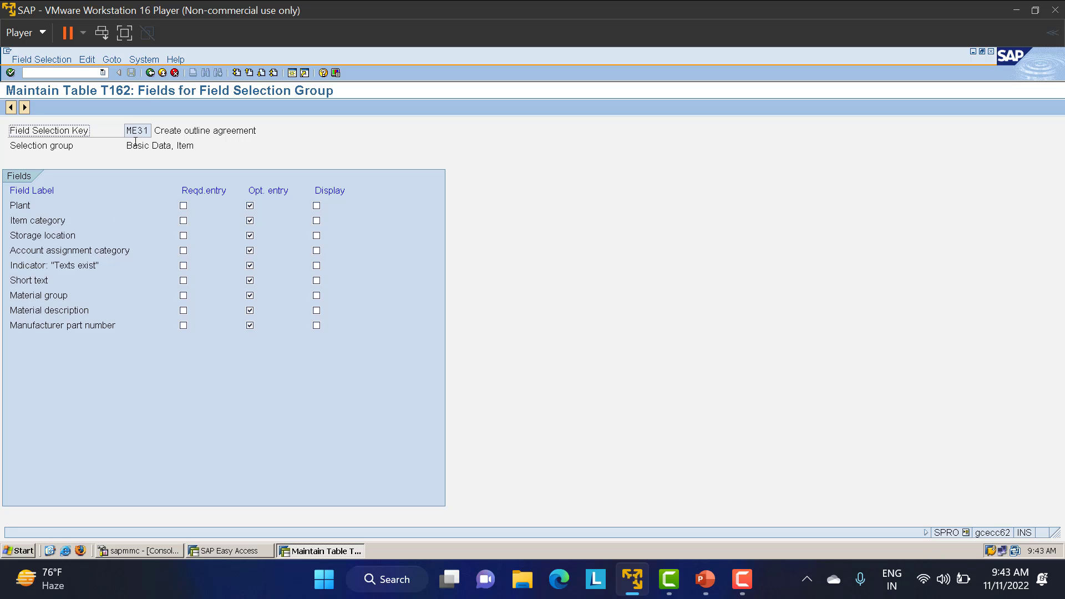
click(151, 76)
click(151, 75)
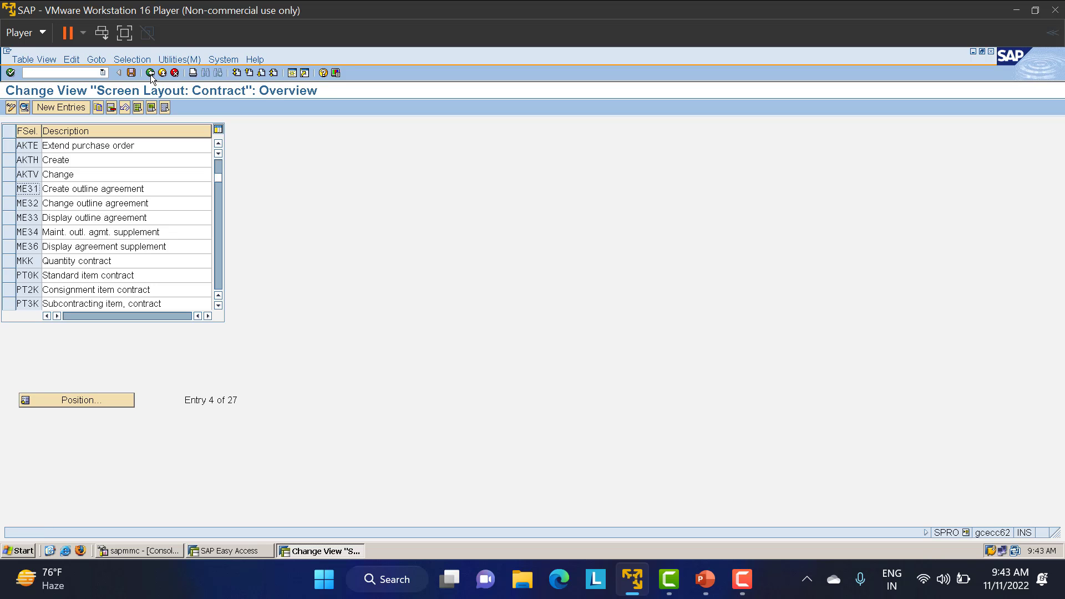
click(151, 74)
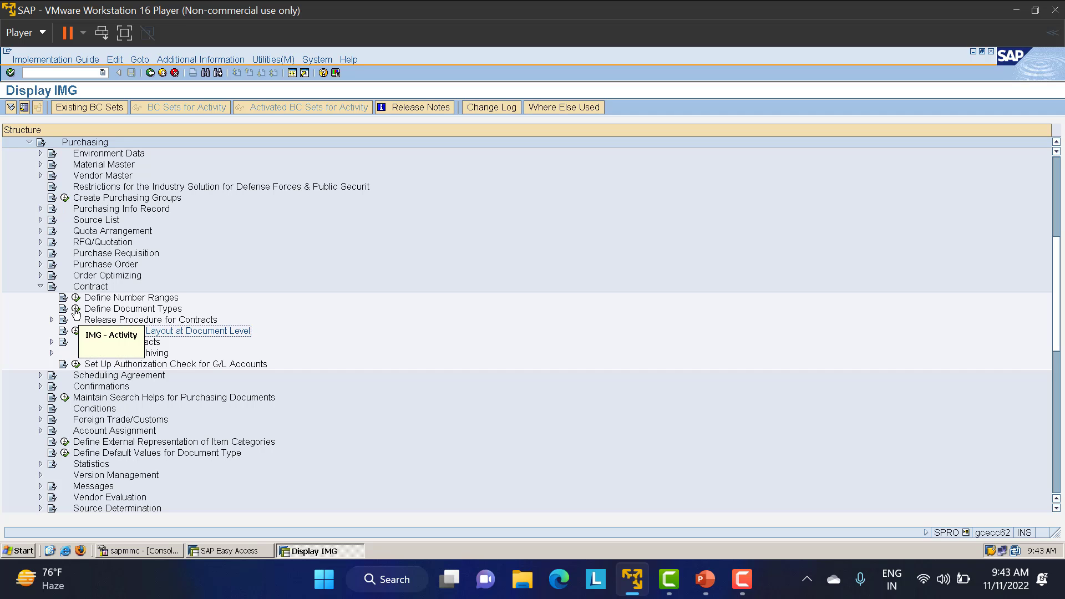
- Collapse the Contract node and look over the customizing activities under Scheduling Agreement
click(41, 286)
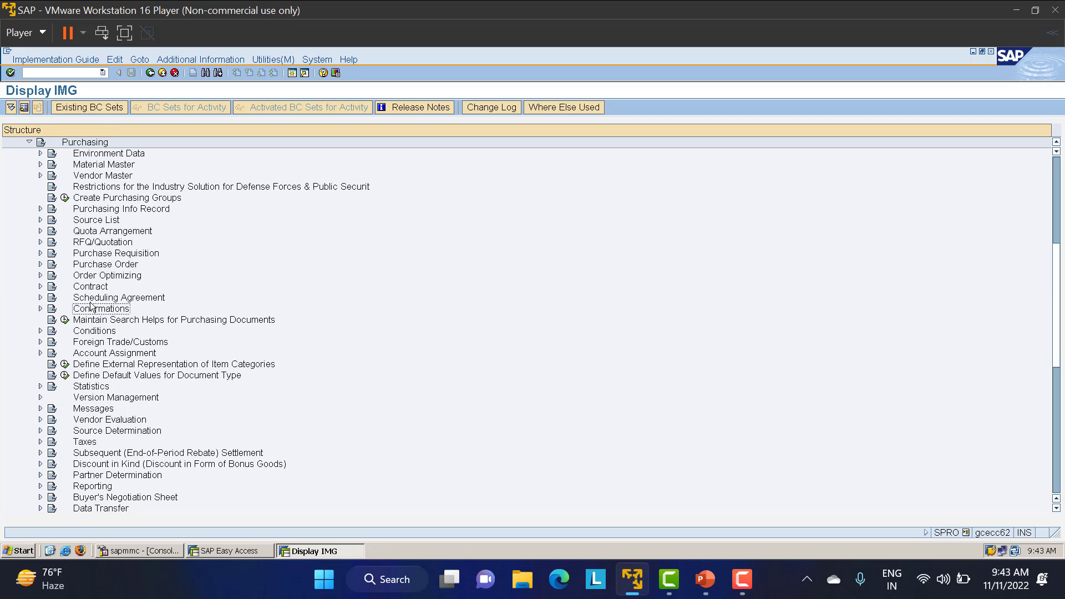
click(40, 297)
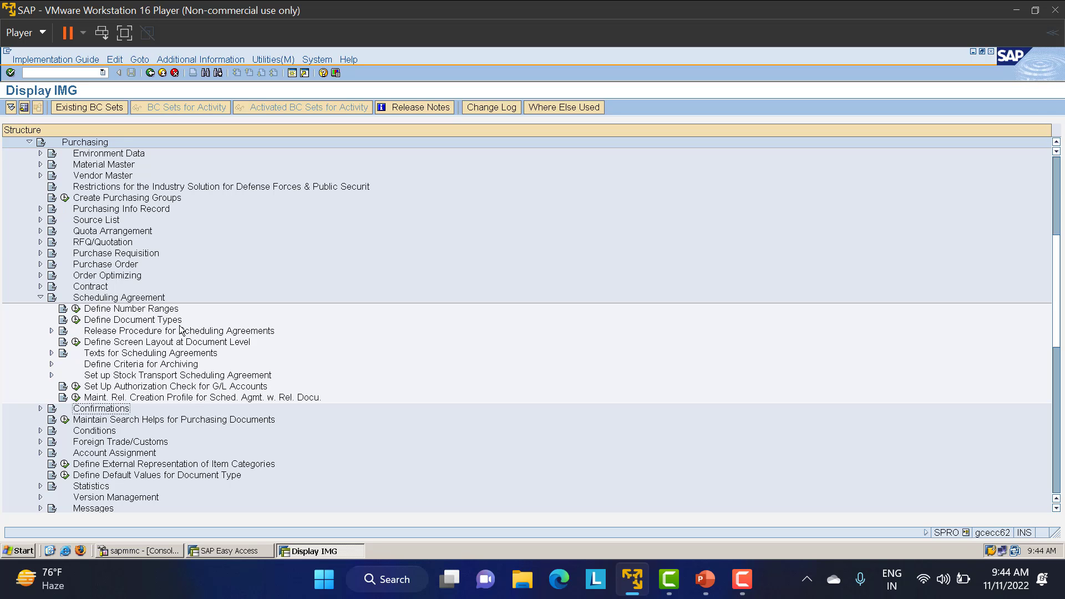
click(40, 297)
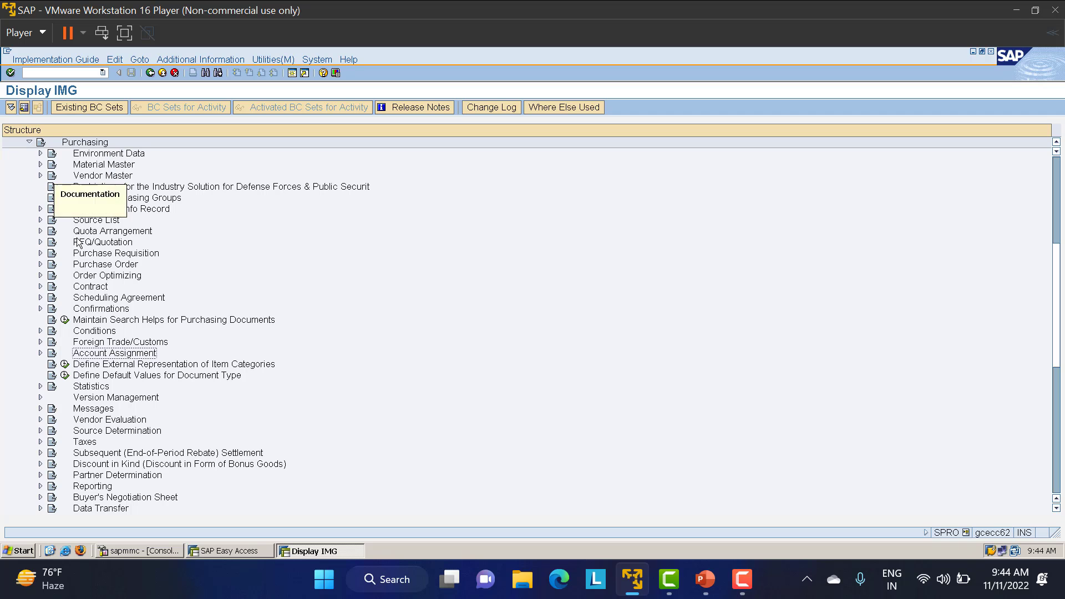
- Collapse the Purchasing and Materials Management nodes and leave customizing for SAP Easy Access with the command /n
click(30, 142)
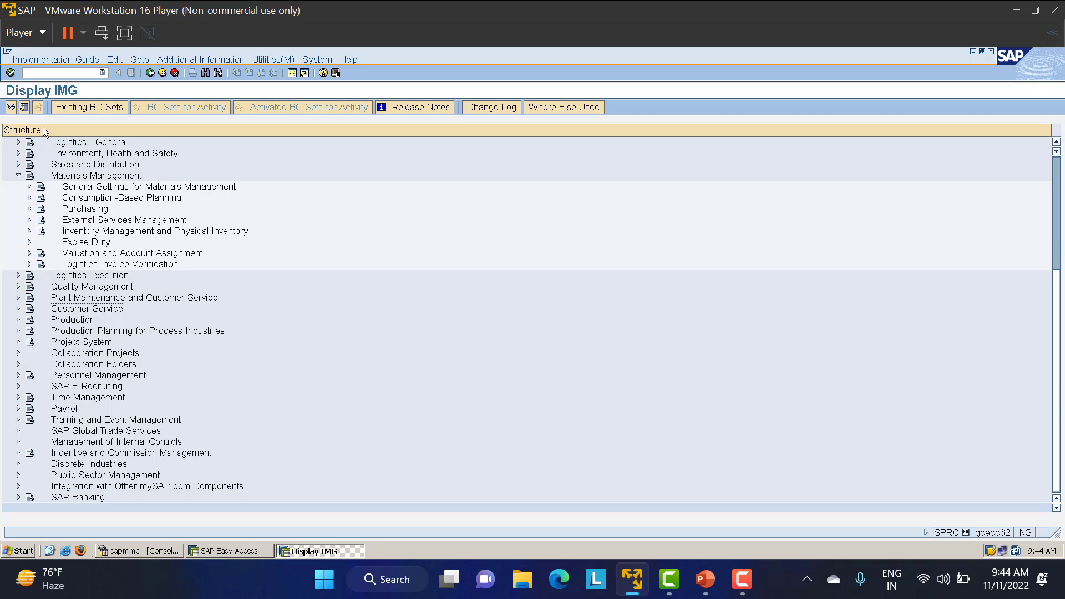
click(18, 175)
click(41, 73)
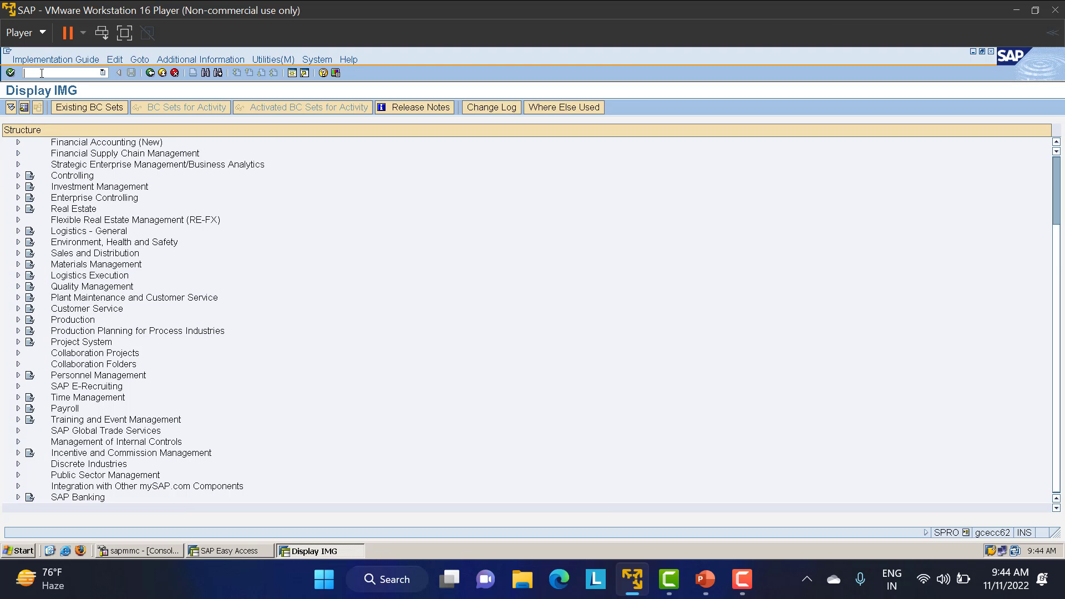
text(/n)
key(Return)
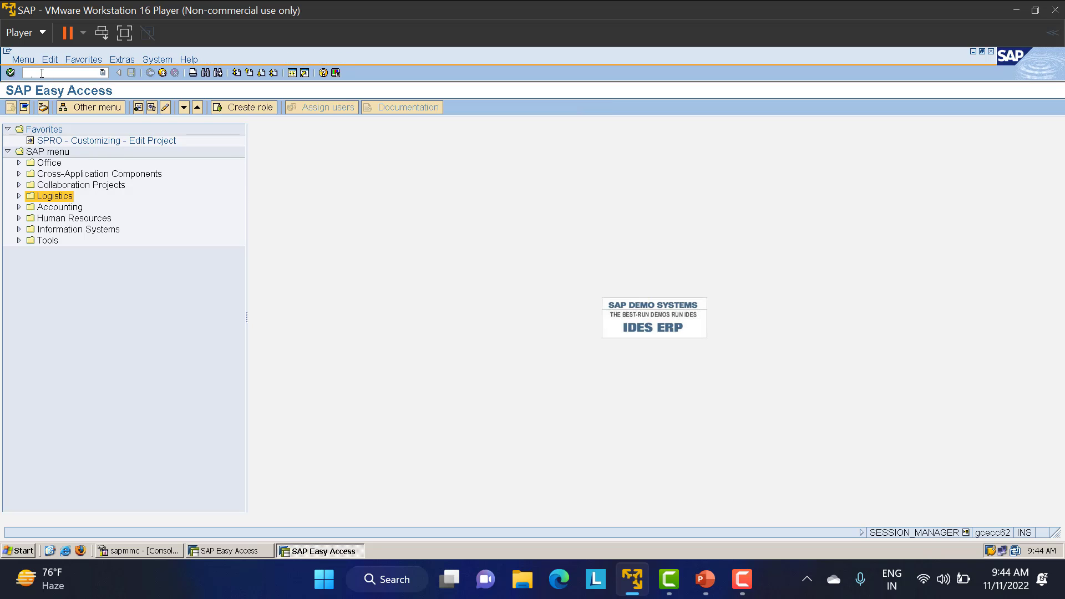
- Expand Logistics, collapse Service Entry Sheet and show the Purchasing folders under Materials Management
click(19, 197)
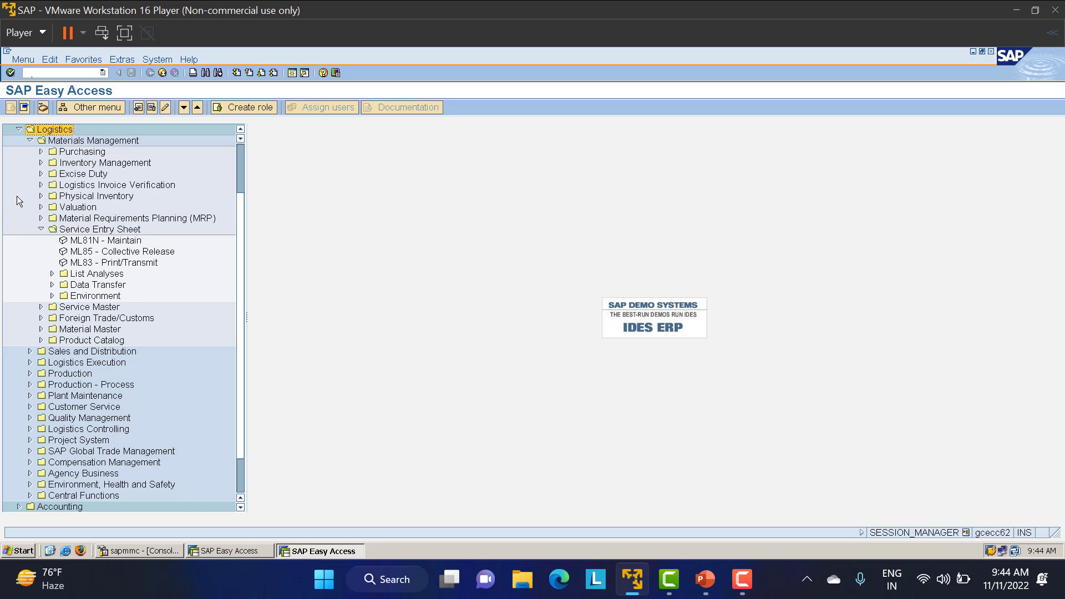
click(41, 230)
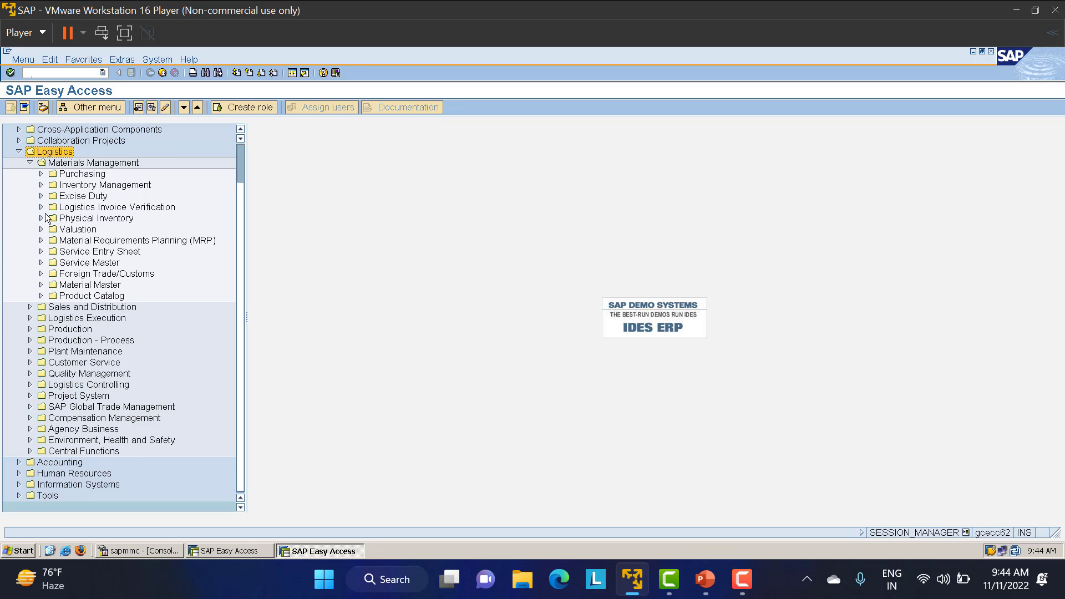
click(41, 174)
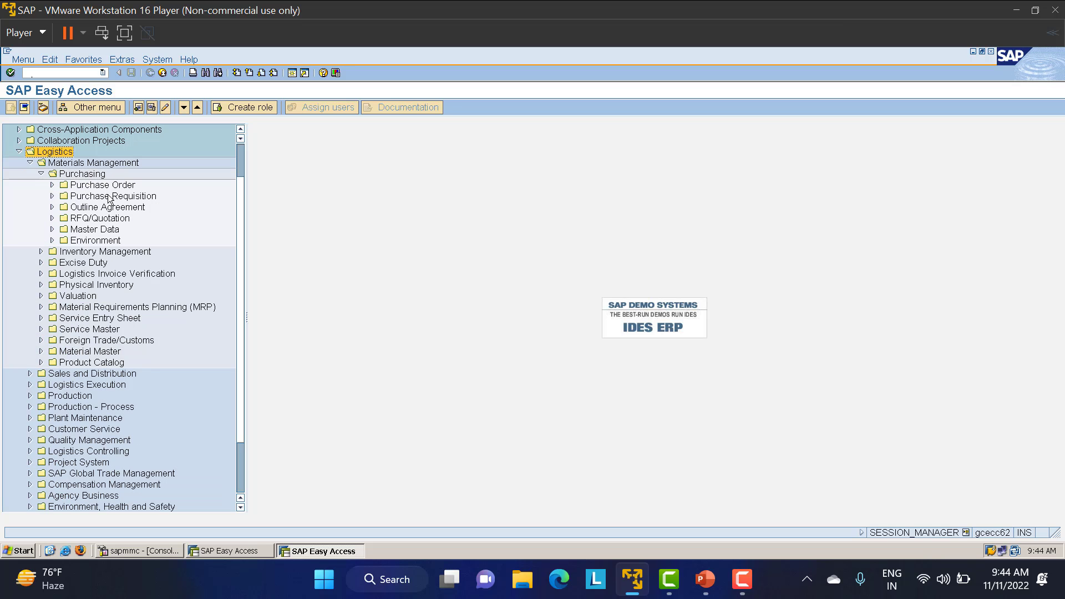
- Expand Outline Agreement and its Contract folder and start contract creation with ME31K
click(87, 209)
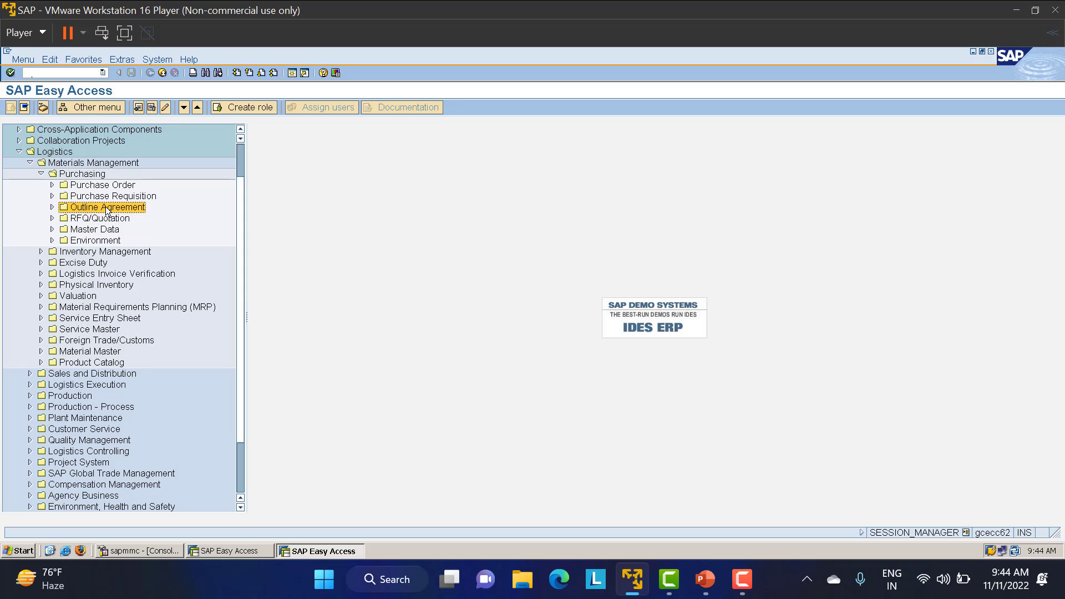
click(52, 207)
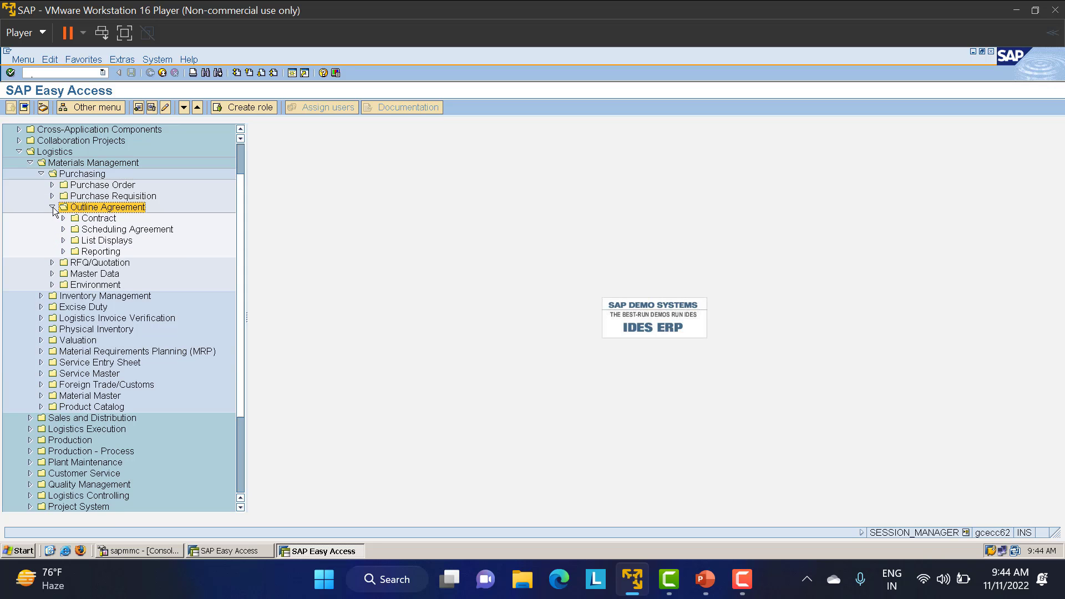
click(105, 220)
click(103, 230)
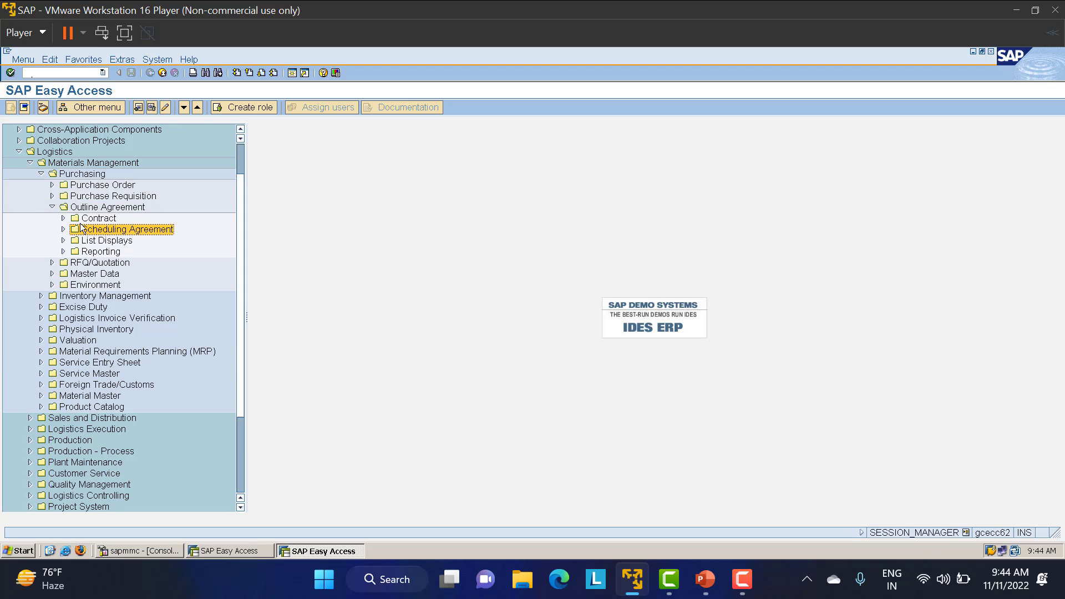
click(64, 219)
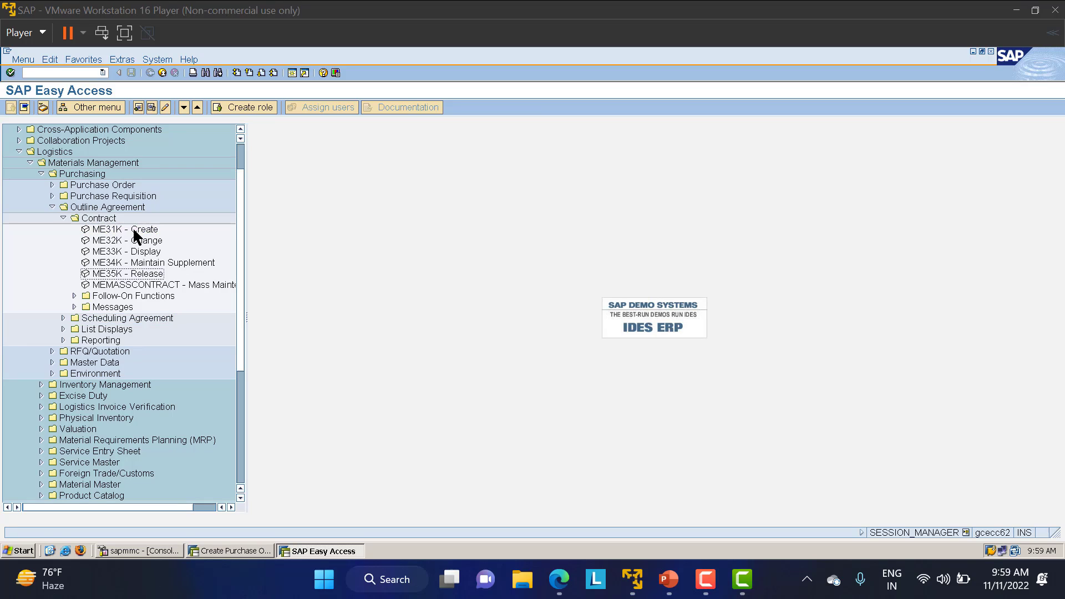
double_click(133, 230)
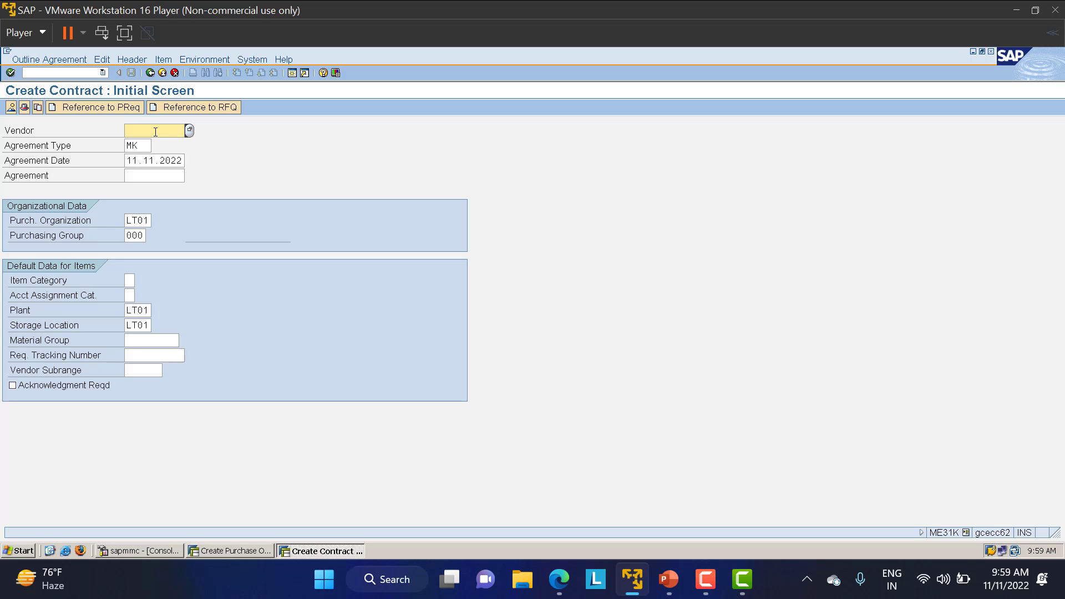
- Enter vendor 200076, choose agreement type MK (Quantity contract) and proceed to the contract's header data
text(200076)
click(147, 146)
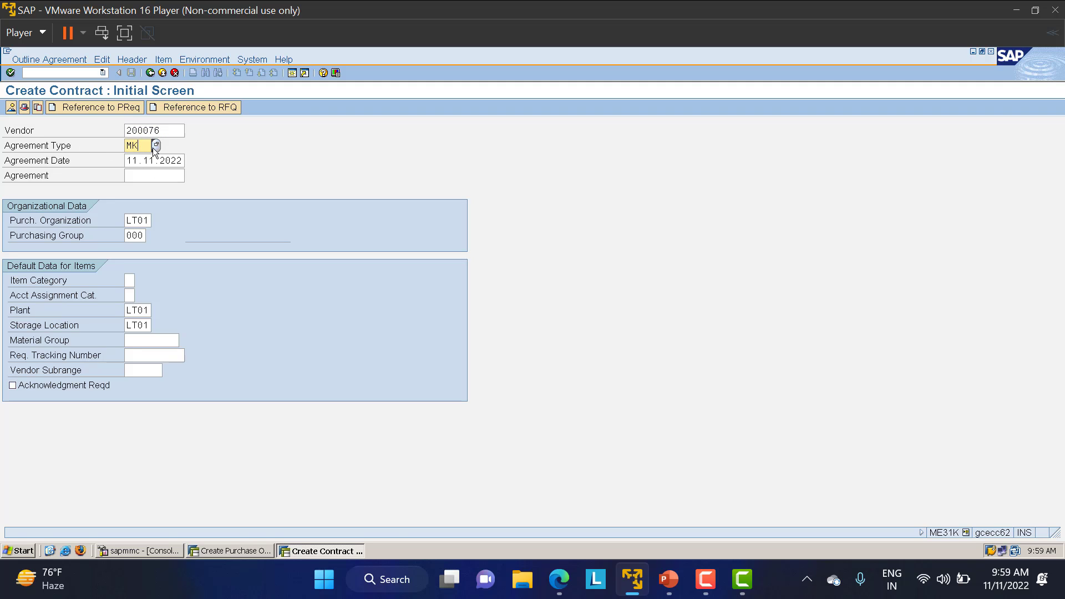
click(154, 147)
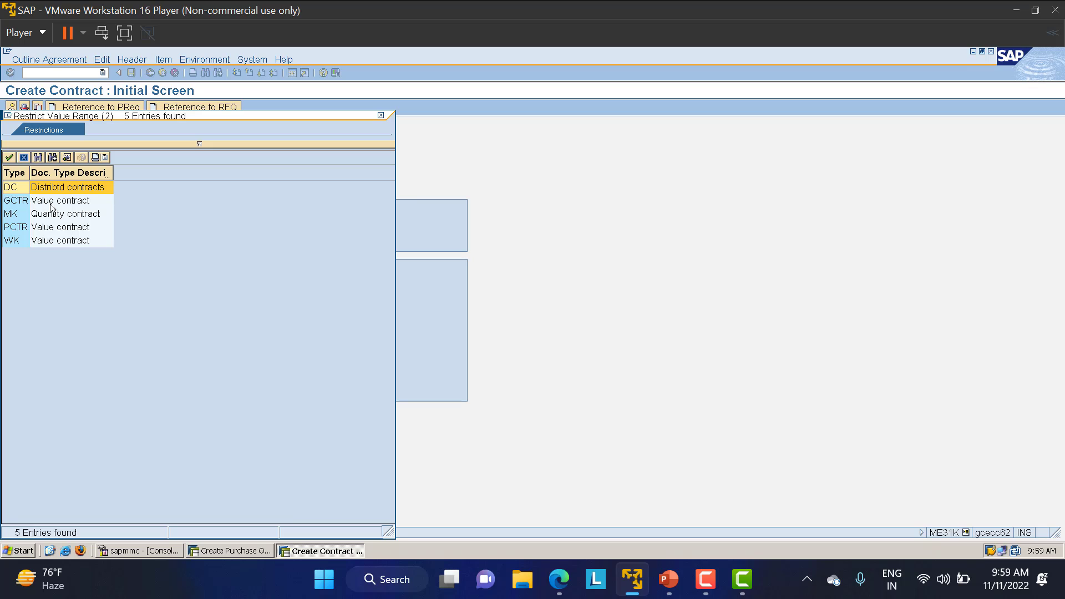
click(65, 216)
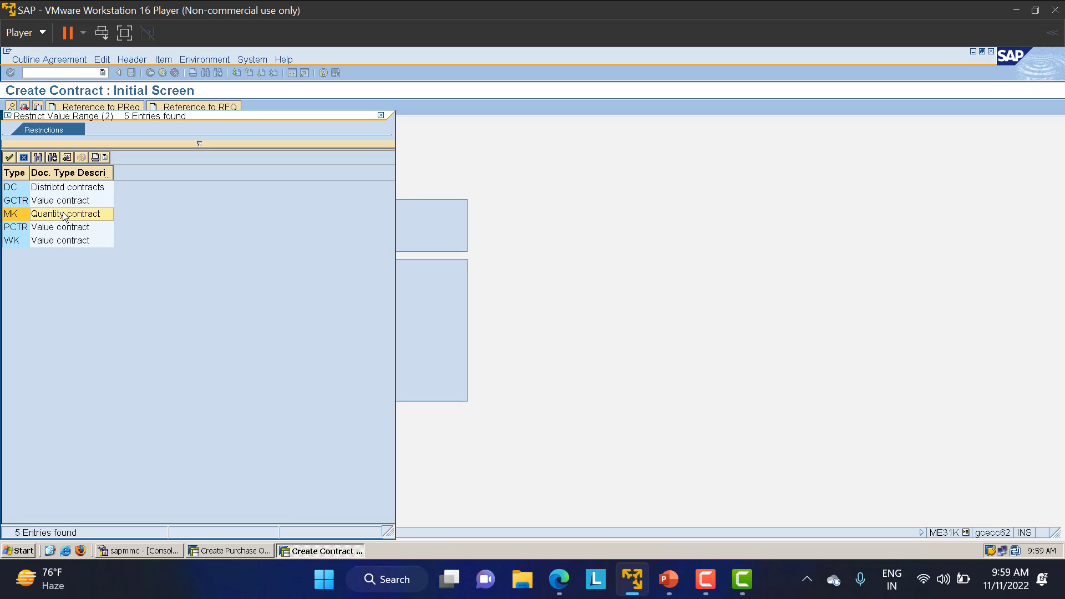
click(49, 242)
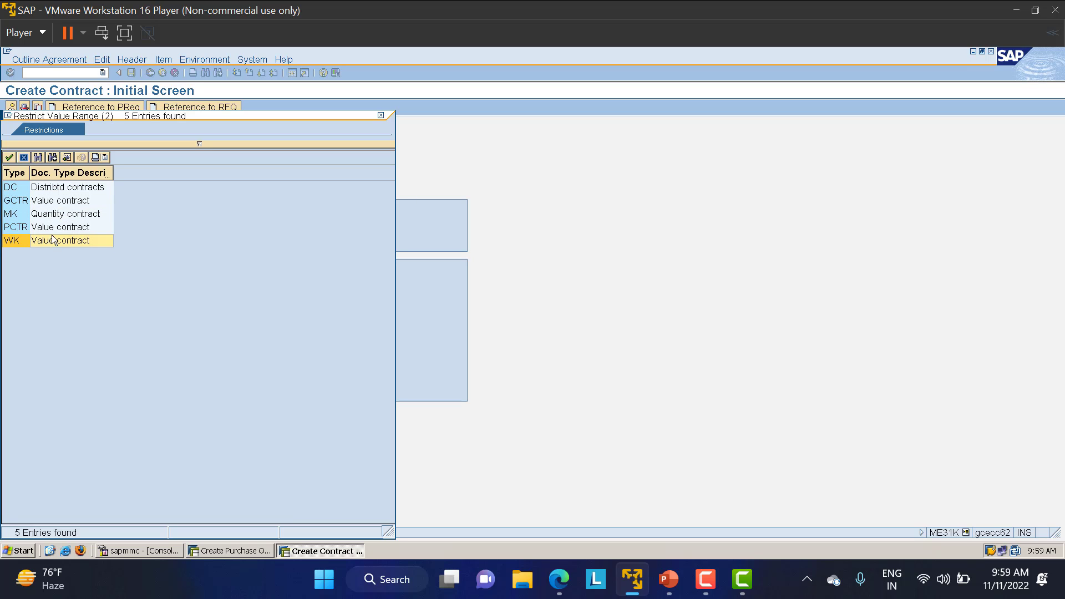
double_click(44, 215)
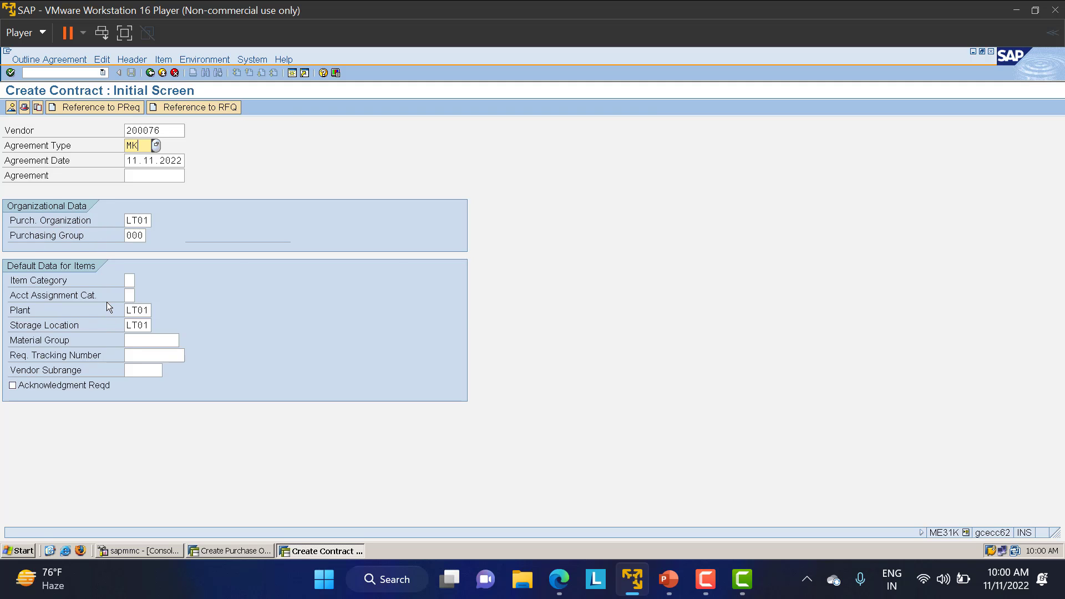
key(Return)
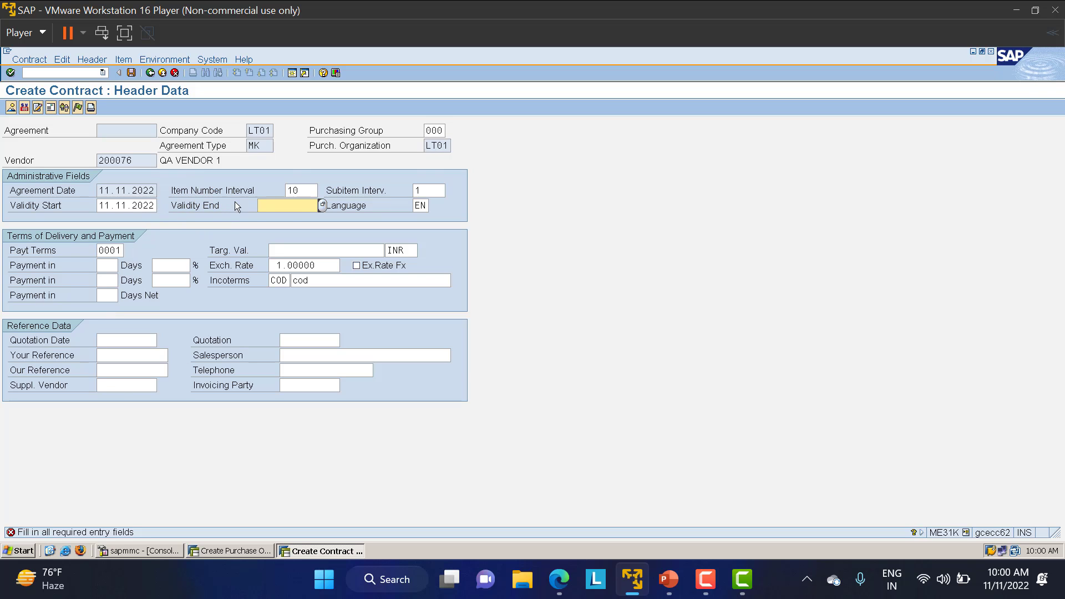
- Set the contract's validity end to 11.12.2022, leave the target value empty and proceed to the item overview
click(322, 205)
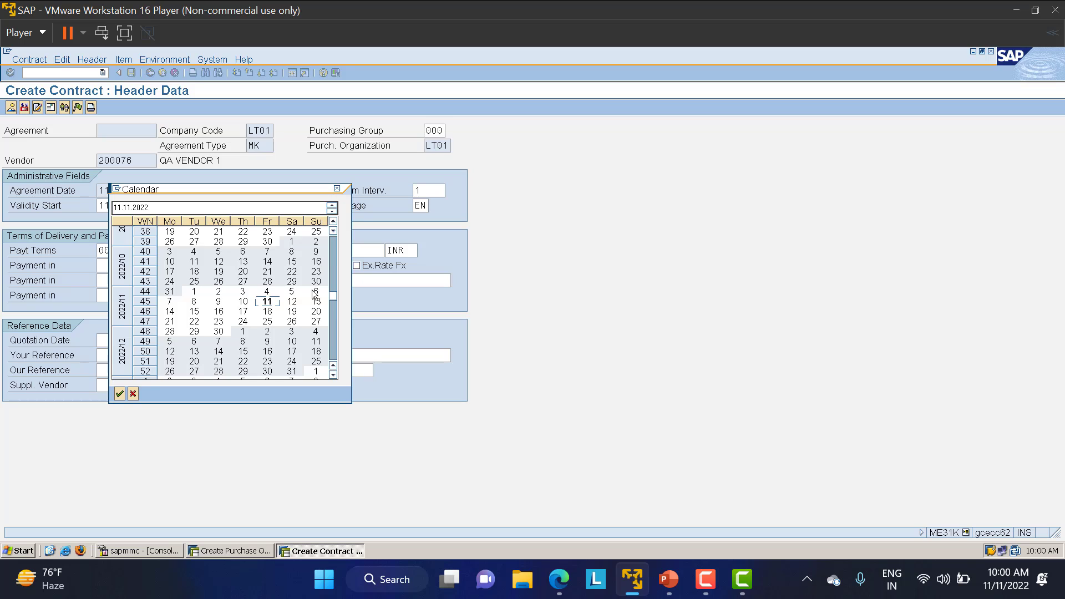
double_click(316, 341)
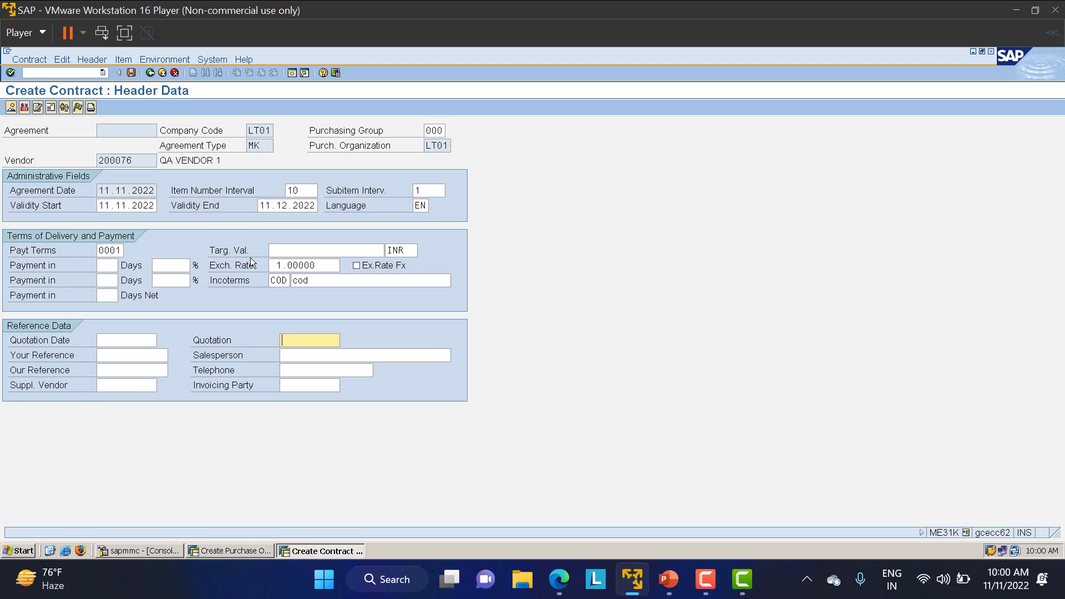
click(308, 248)
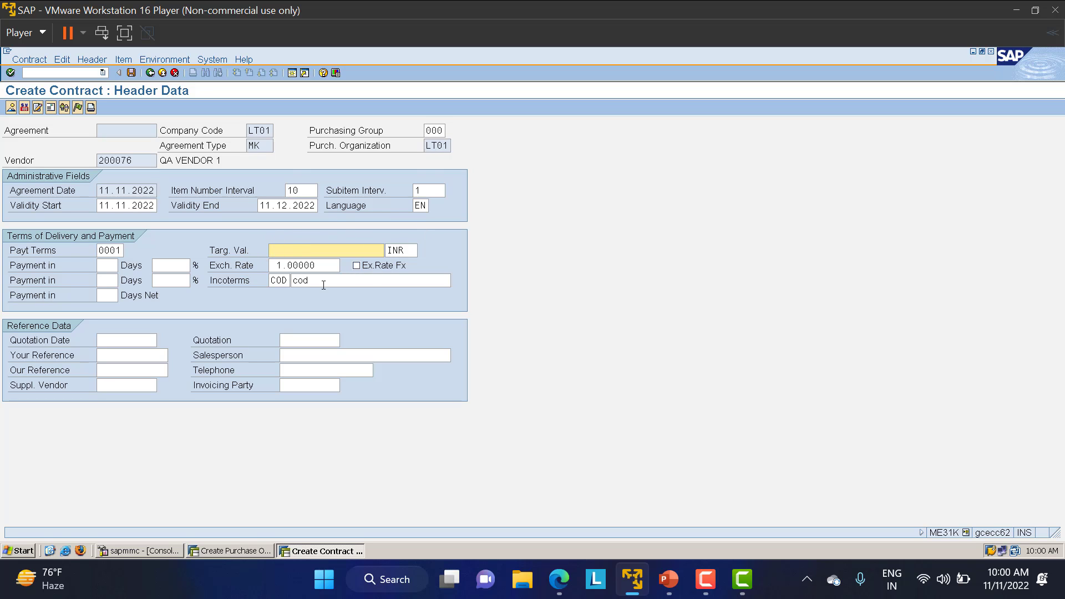
key(Return)
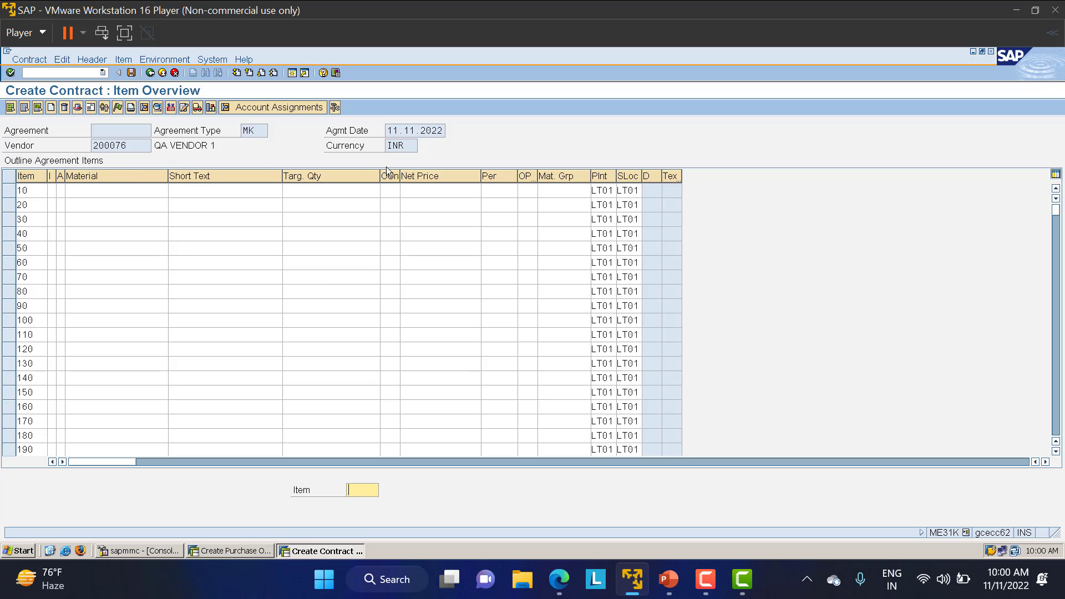
- Enter item 10 with material 500000002, target quantity 1000 and net price 30, and save the contract
click(104, 192)
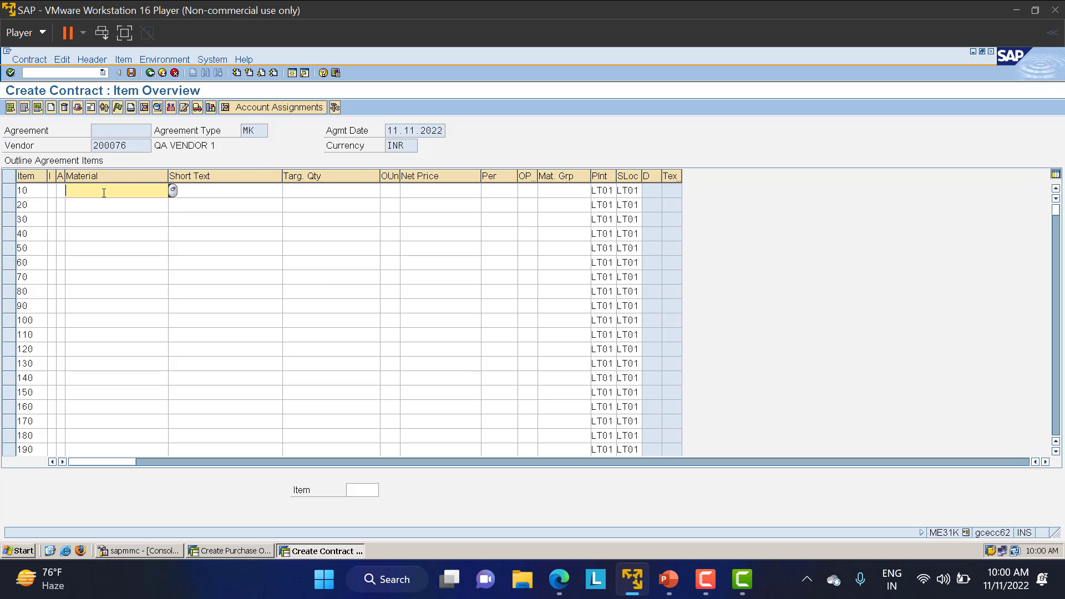
click(103, 192)
click(106, 204)
click(309, 189)
text(1)
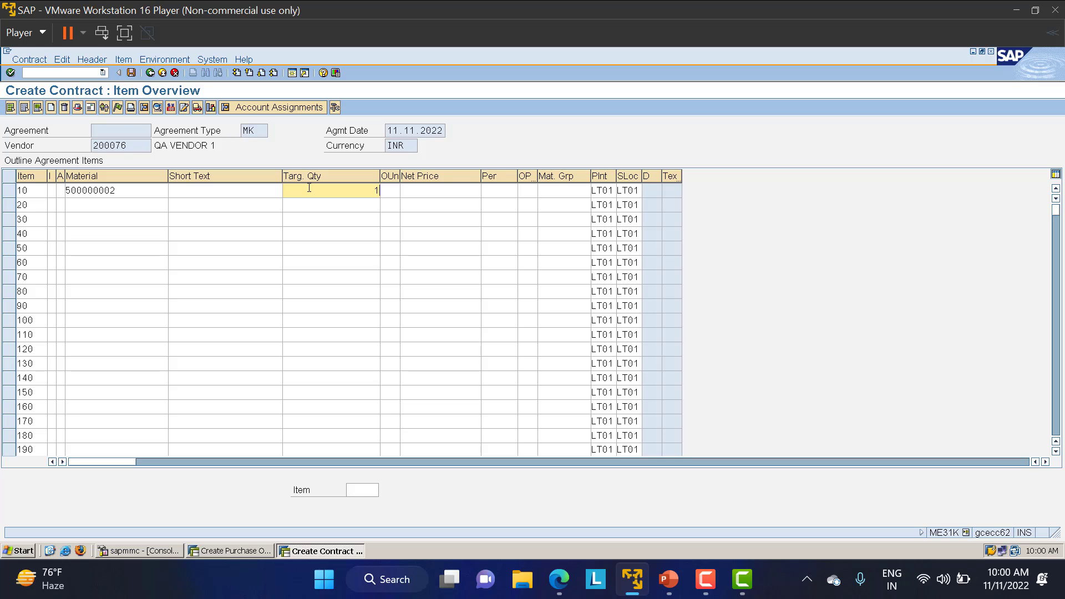
text(000)
click(441, 193)
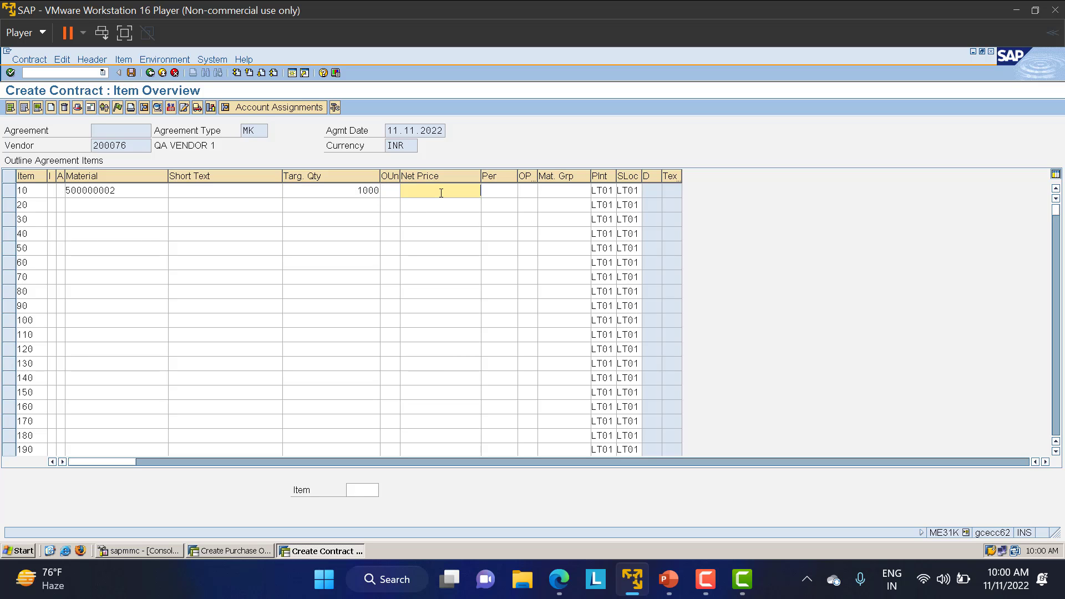
text(30)
key(Return)
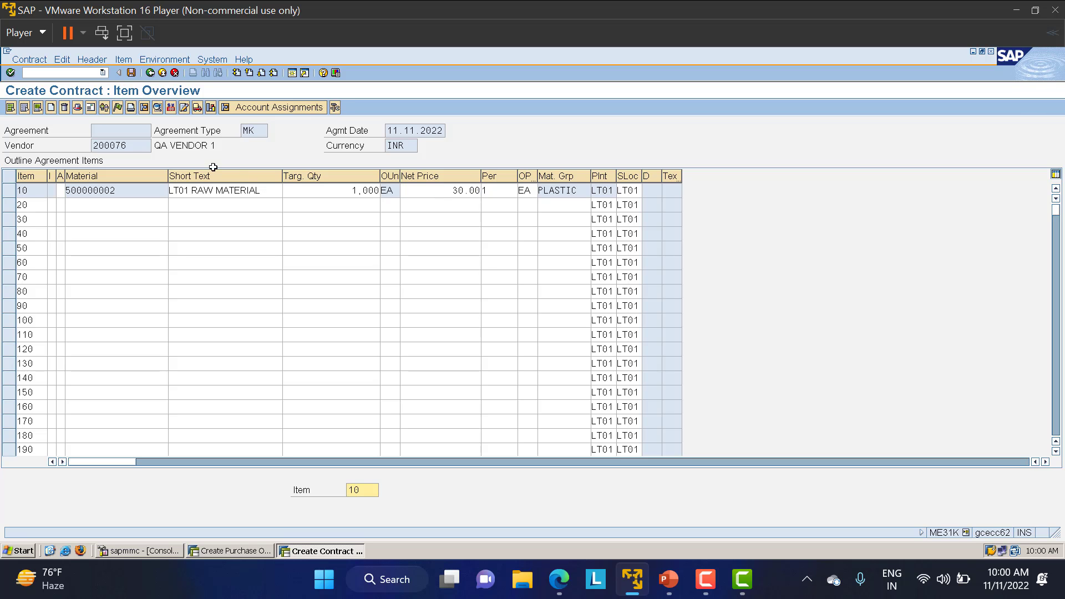
click(132, 72)
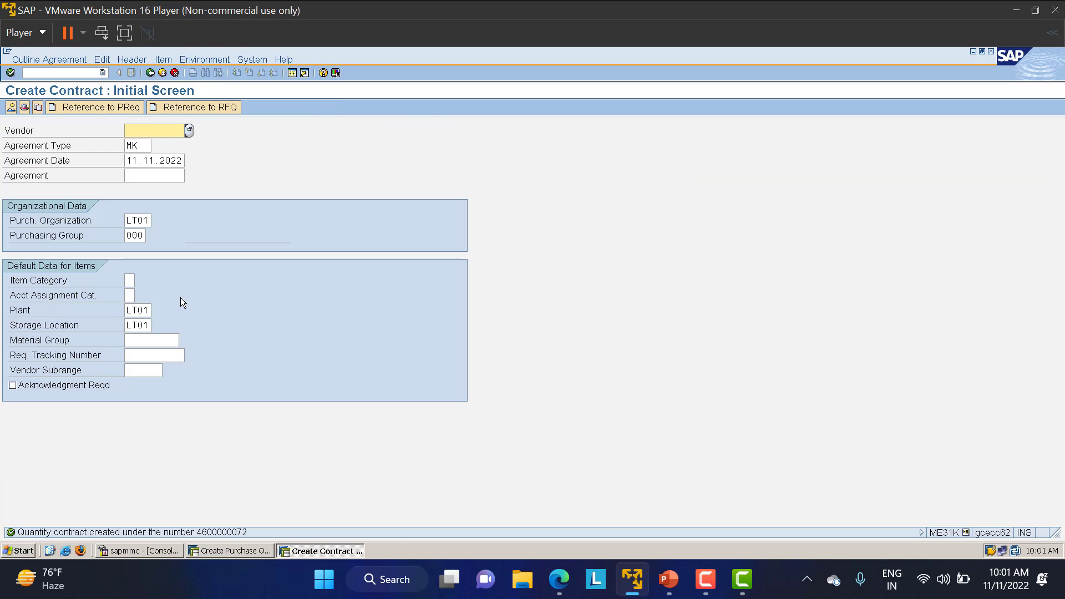
- Open the details of the contract creation message, select the new contract number and close the message window
double_click(228, 533)
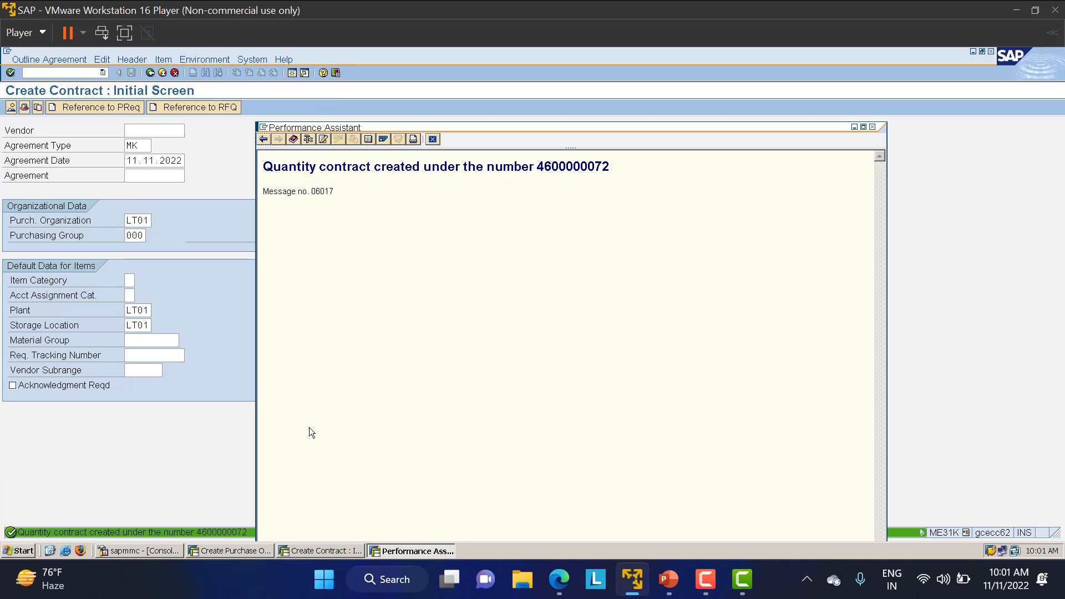
double_click(573, 167)
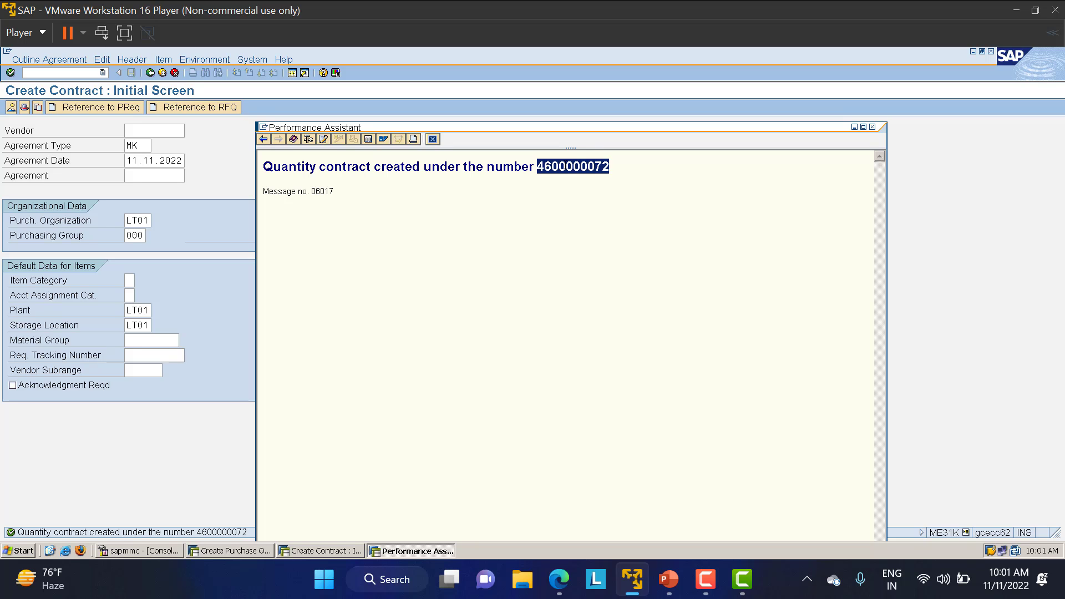
click(433, 139)
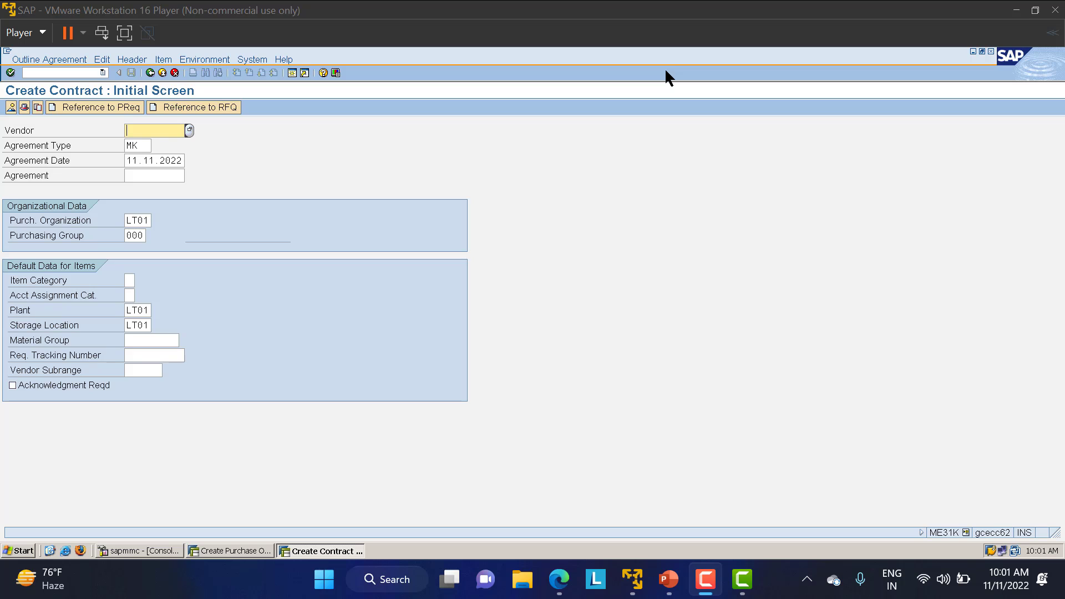
- Release the new contract in ME35K with release code CR, save the release and return to SAP Easy Access
click(150, 72)
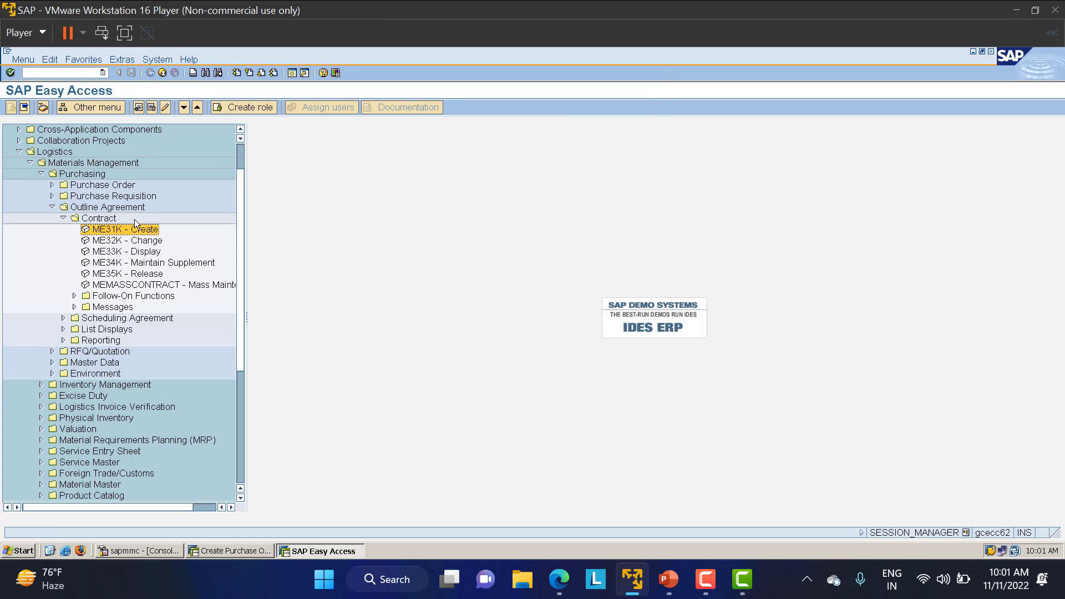
double_click(123, 274)
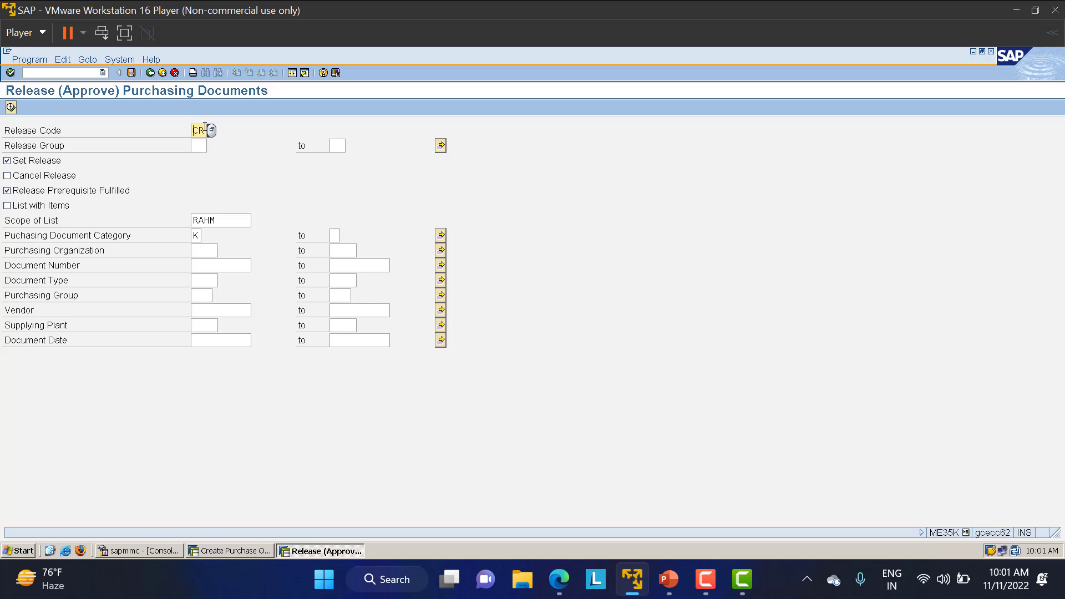
click(11, 108)
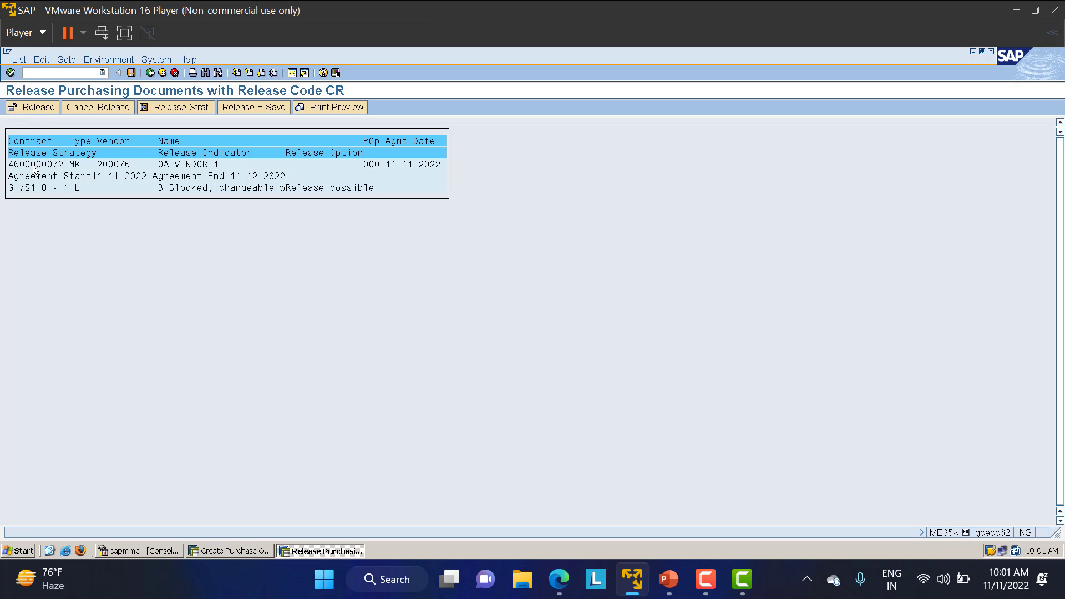
click(44, 110)
click(134, 74)
click(151, 74)
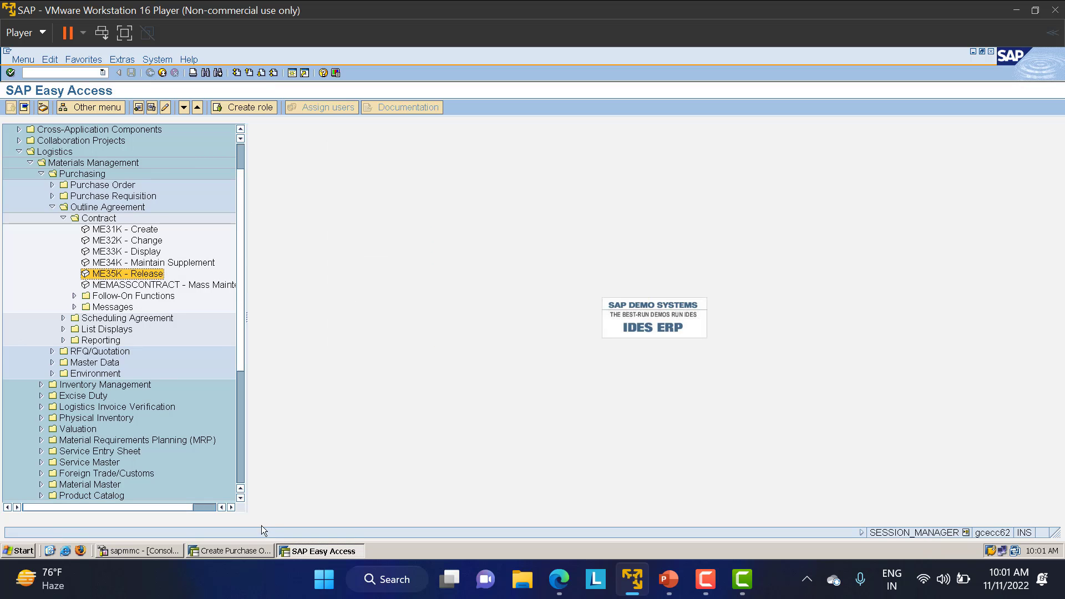
- Switch to the Create Purchase Order session and start a new purchase order, discarding the unsaved document
click(244, 552)
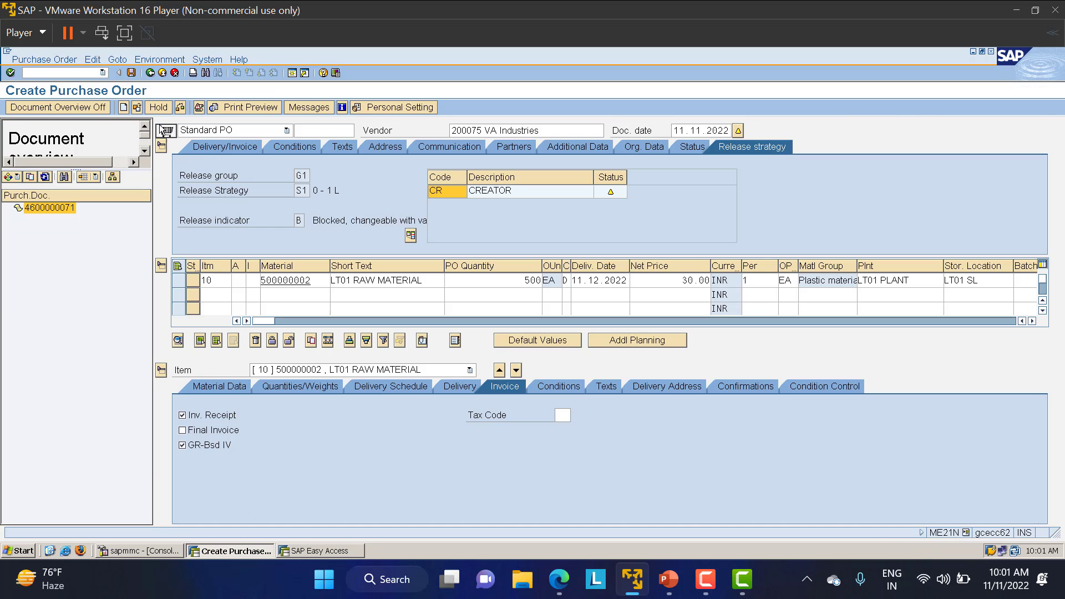
click(124, 107)
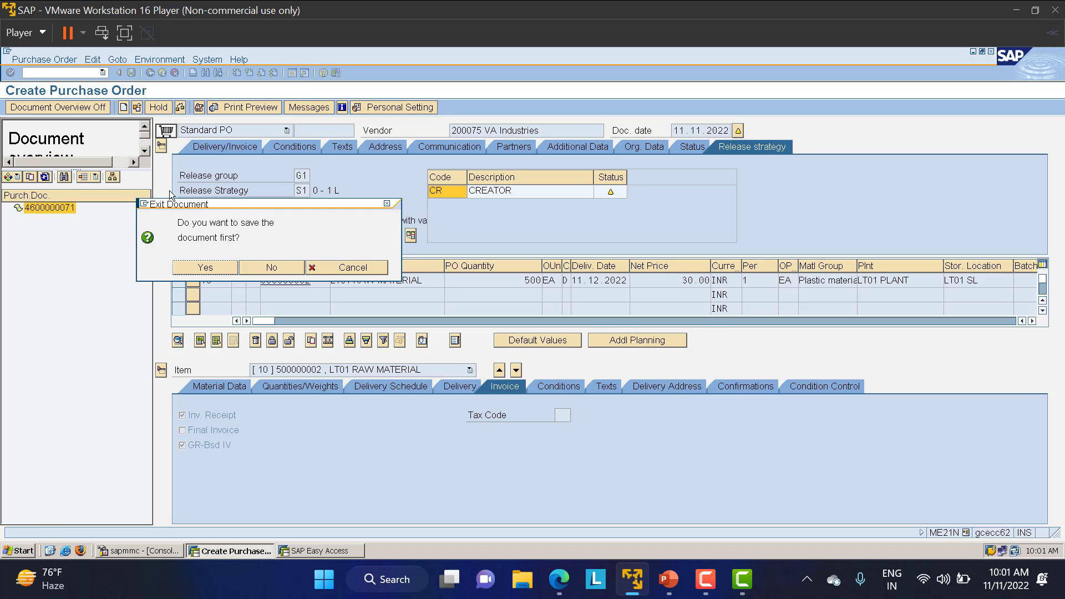
click(272, 267)
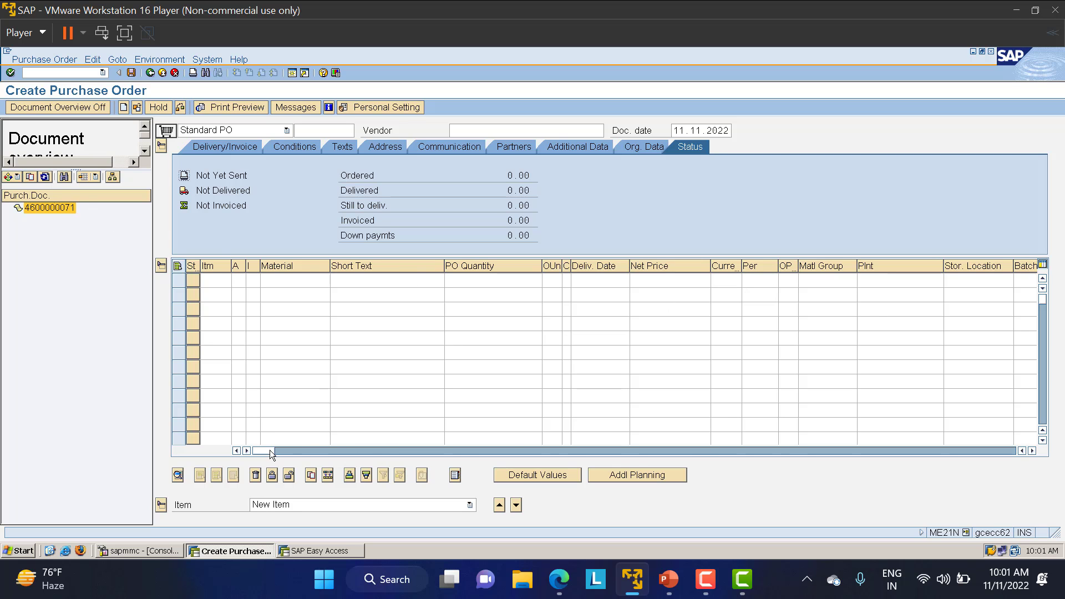
- Look at the Outline Agreement field in the purchase order's item table and return to its first columns
drag(271, 450, 658, 451)
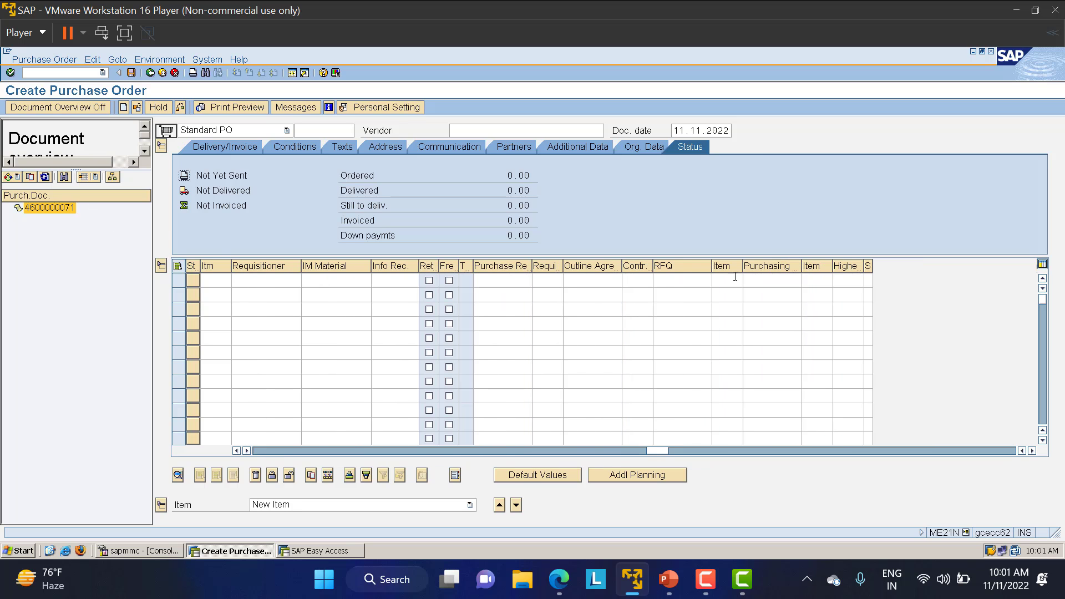
click(597, 284)
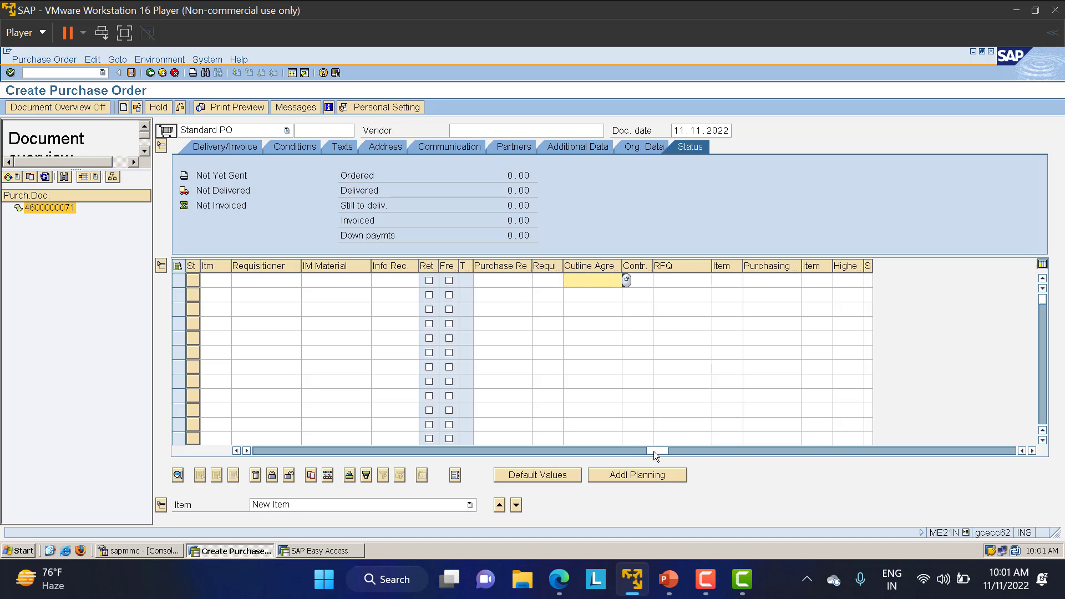
drag(654, 451, 205, 442)
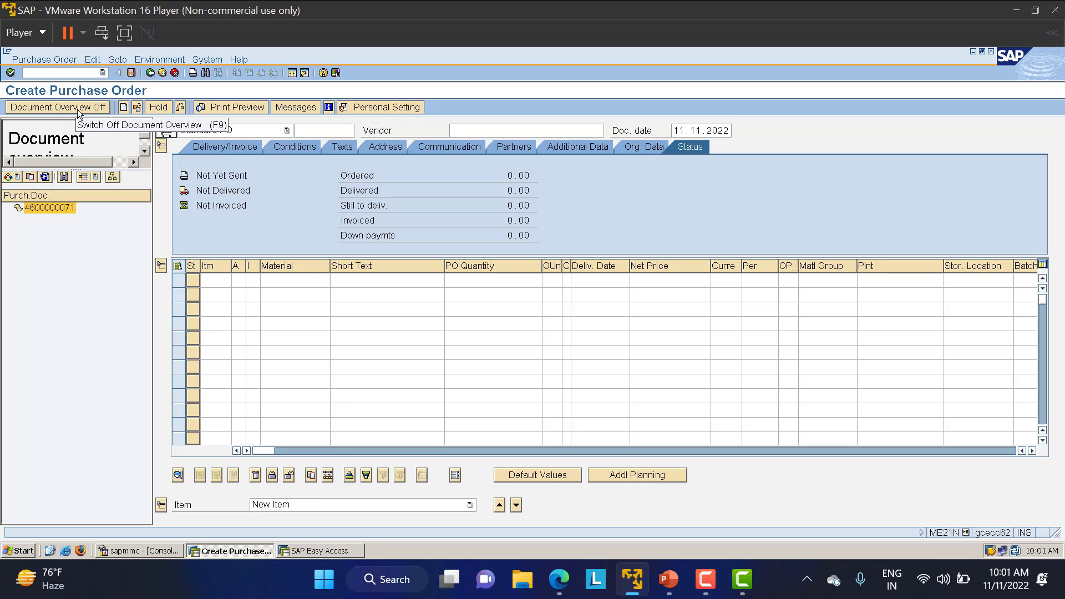
- List contracts in the document overview with the existing selection values and adopt the new contract into the purchase order
click(11, 178)
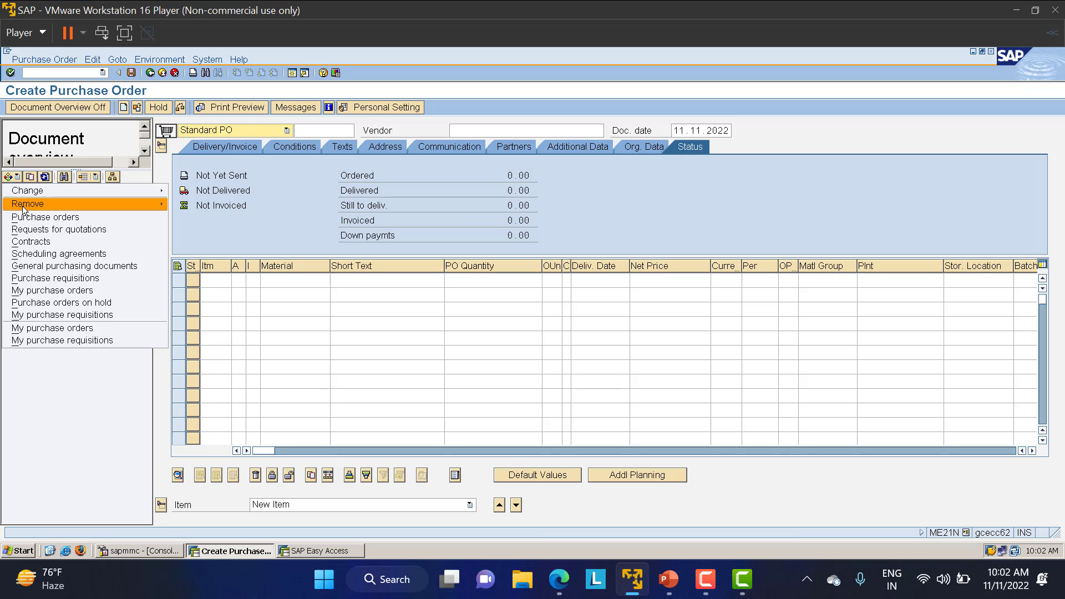
click(26, 241)
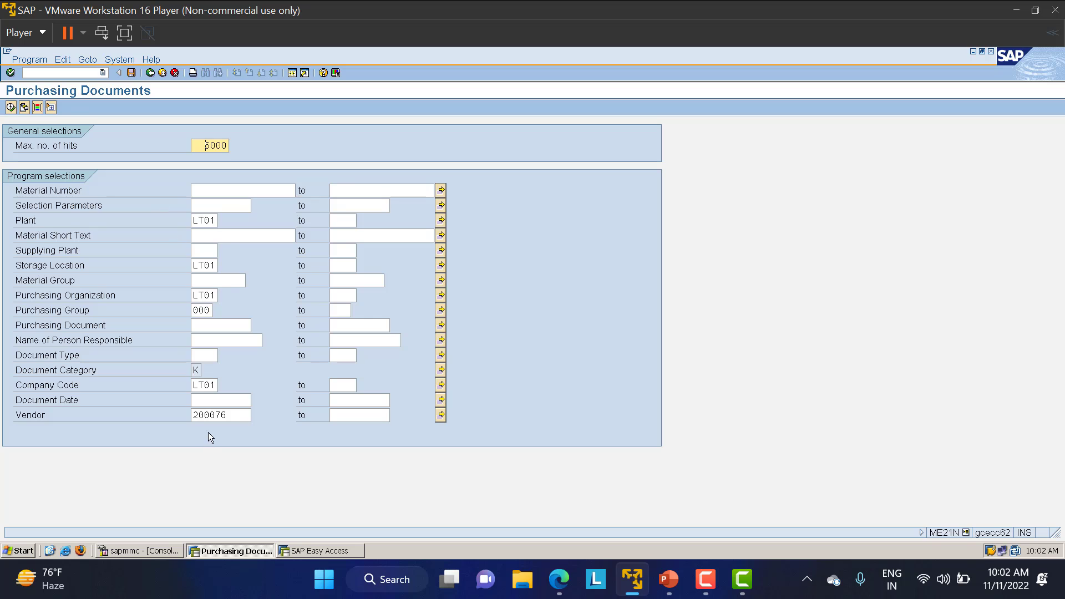
click(10, 107)
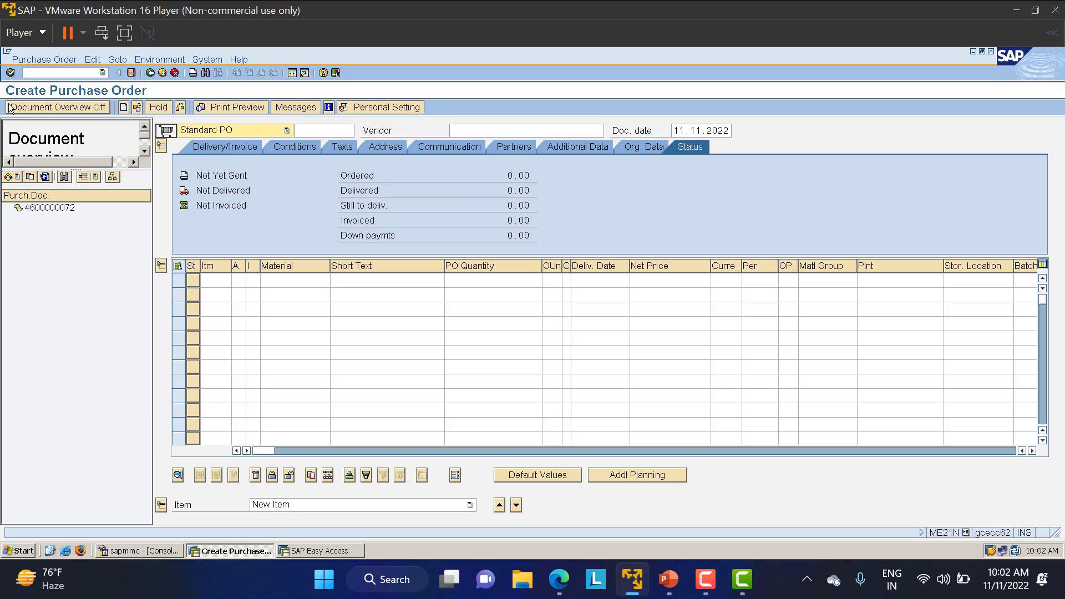
click(48, 209)
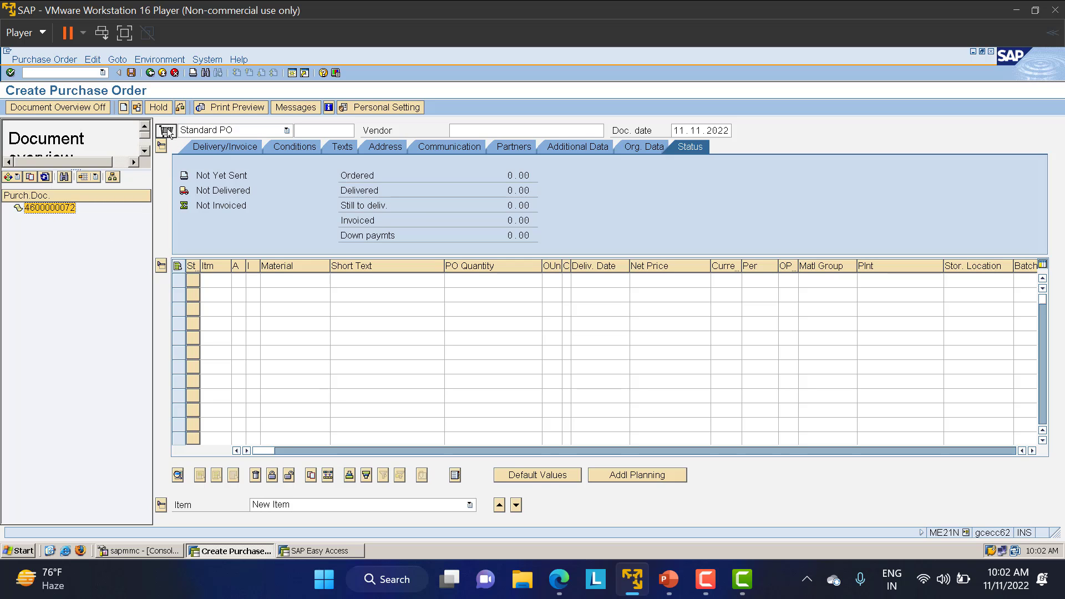
click(29, 176)
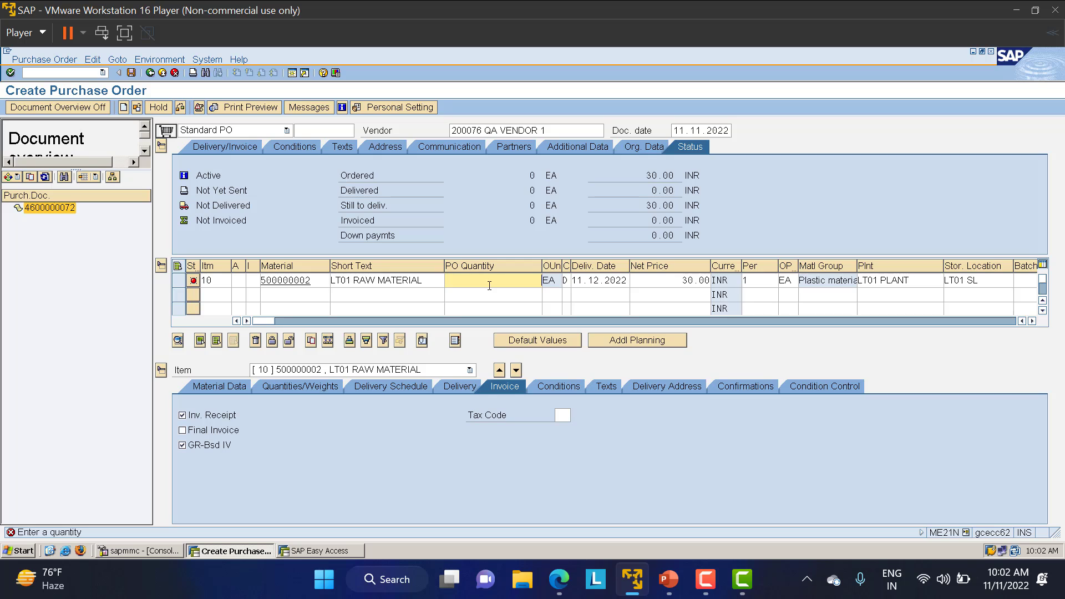
- Set the PO quantity of item 10 to 500, check the purchase order and save it despite the system messages
text(500)
key(Return)
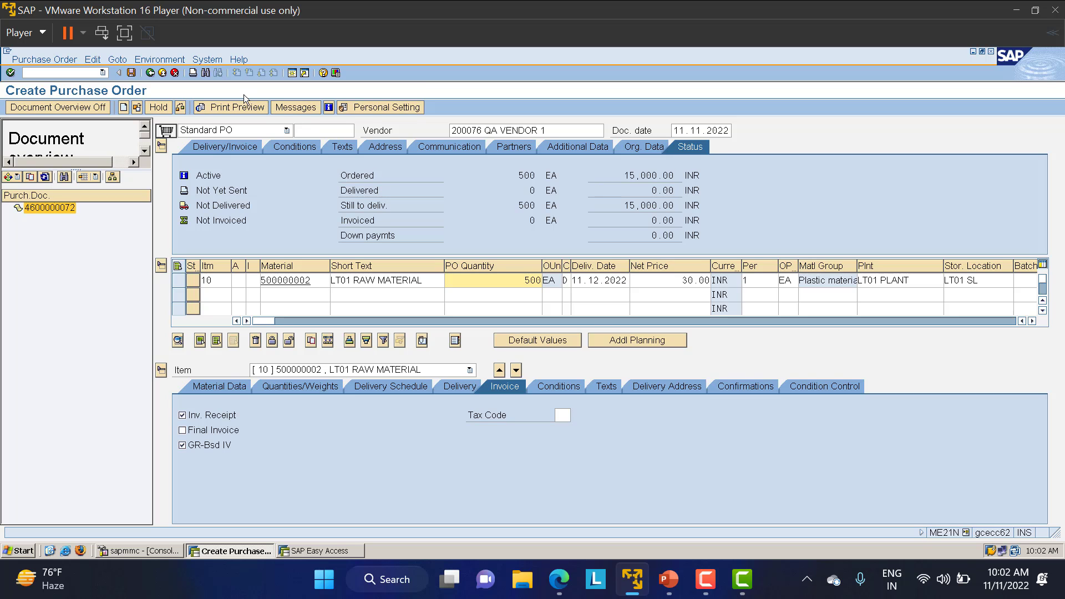
click(182, 108)
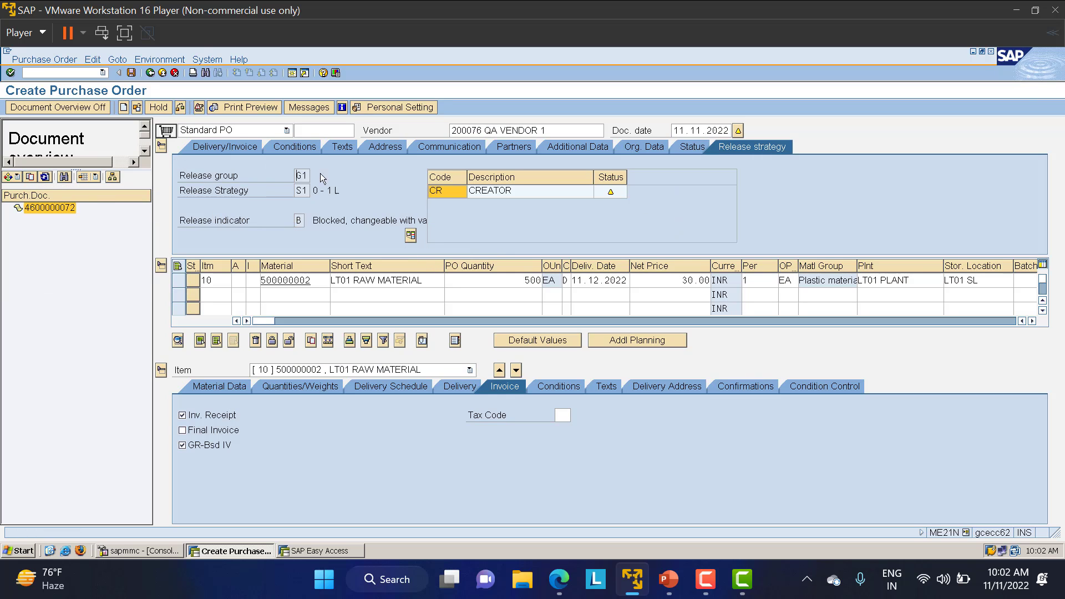
click(131, 73)
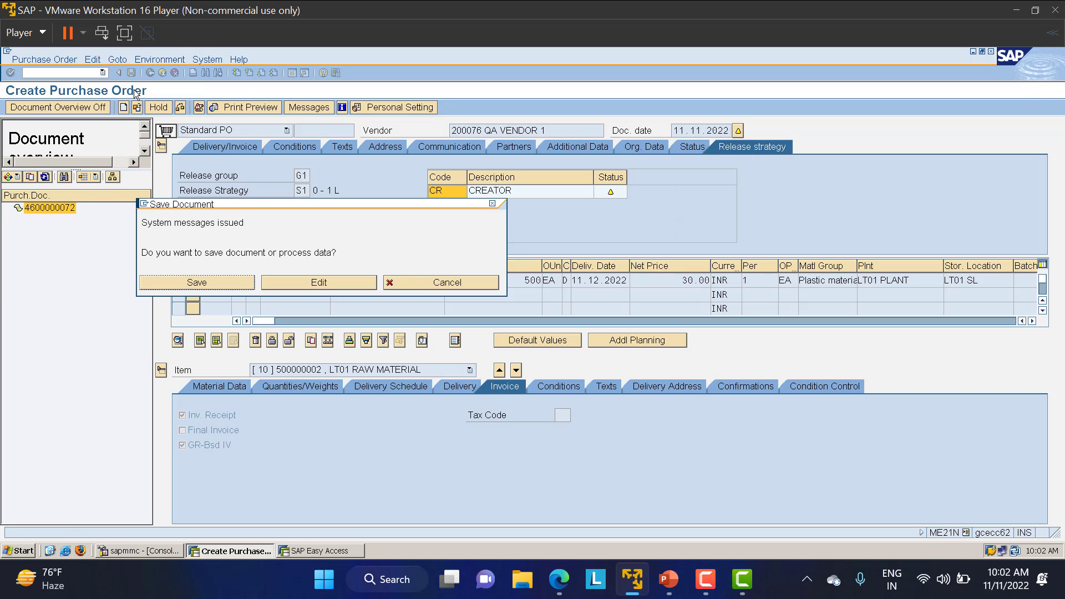
click(217, 281)
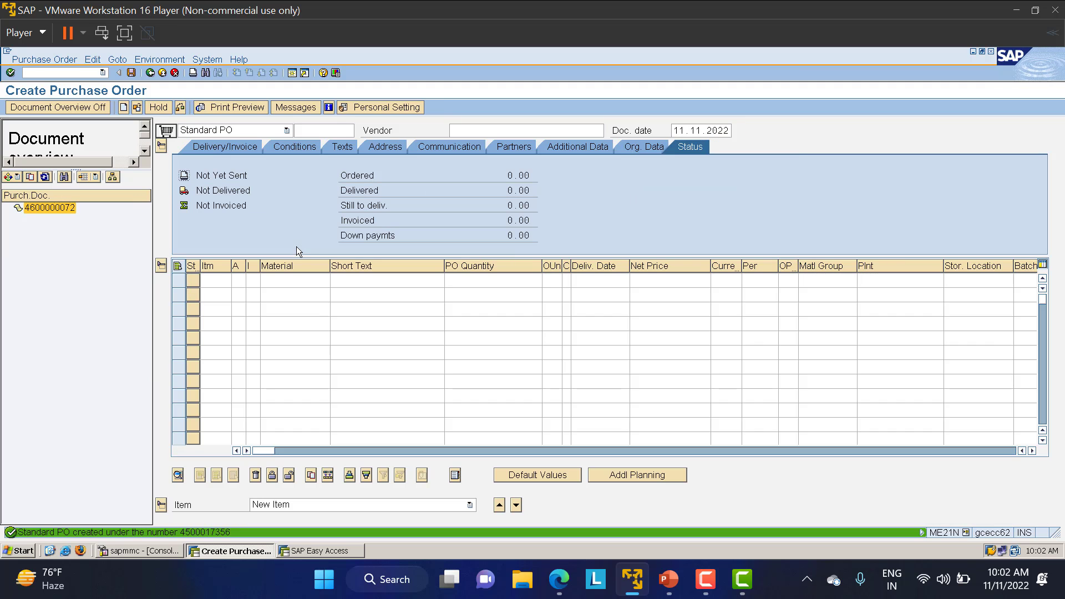
- Open the details of the purchase order creation message, select the new order number and close the message window
double_click(209, 533)
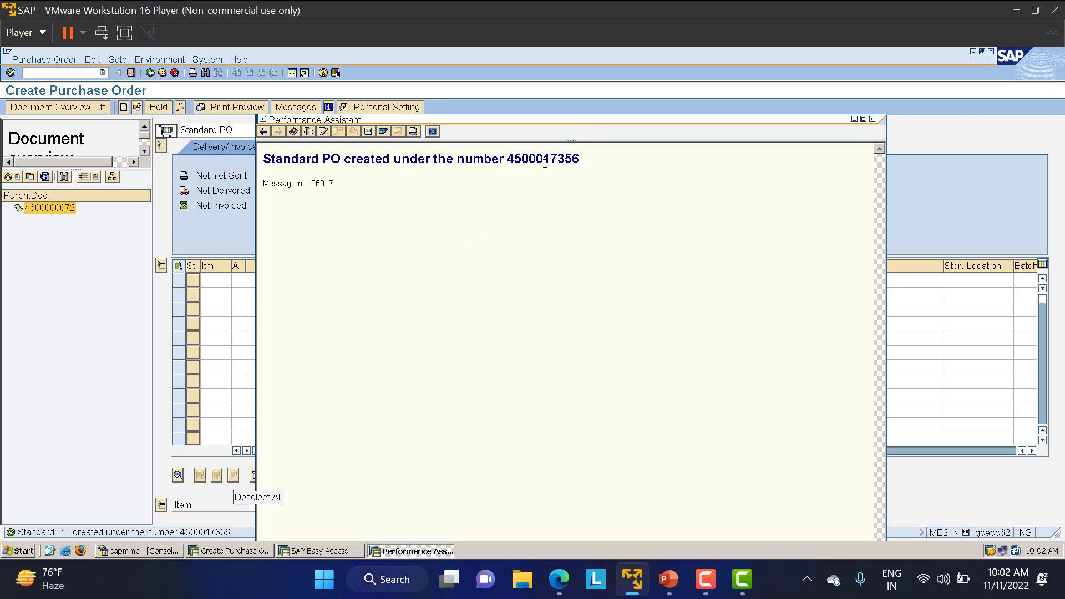
double_click(545, 160)
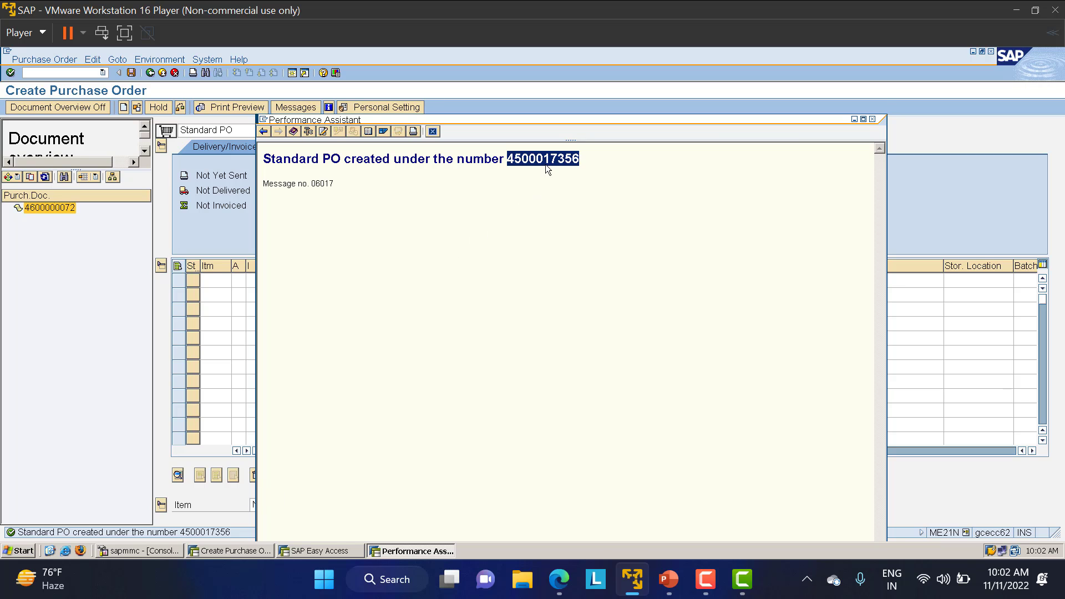
click(432, 131)
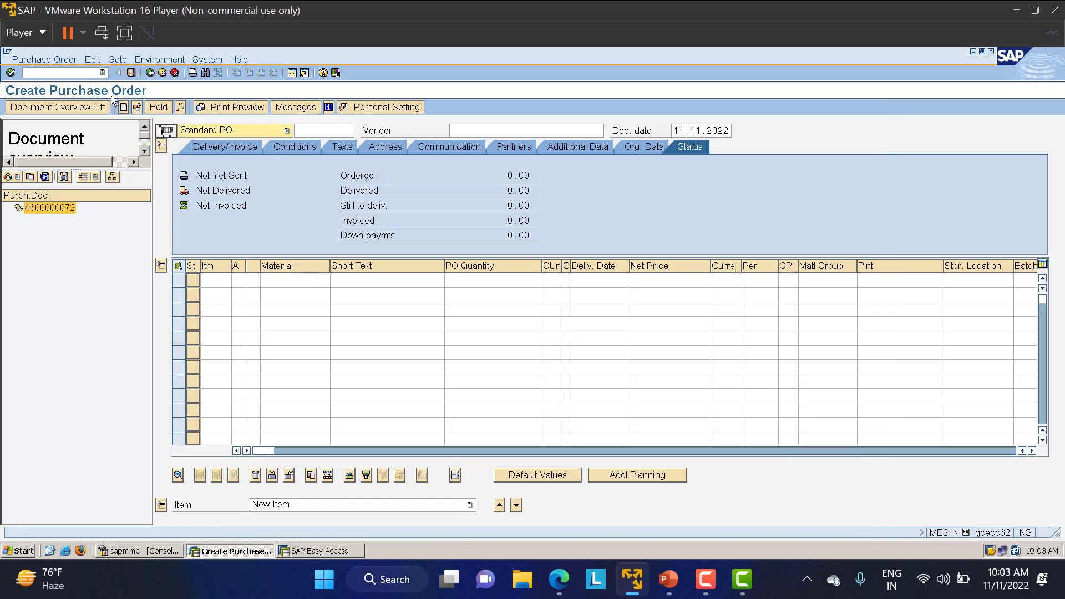
- Start transaction ME29N and load the newly created purchase order for release
click(76, 73)
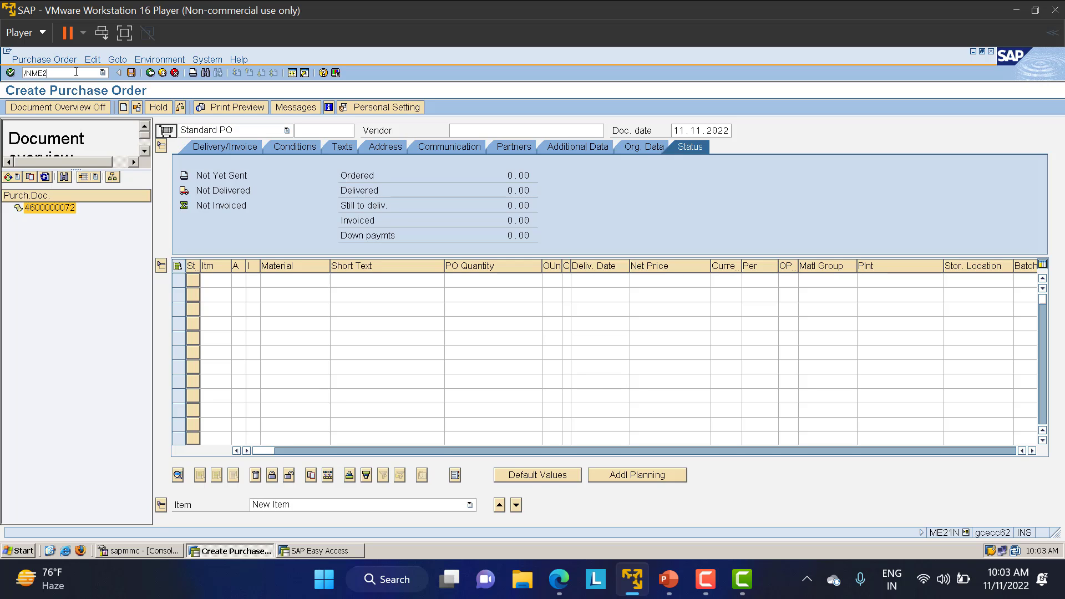
text(/NME29N)
key(Return)
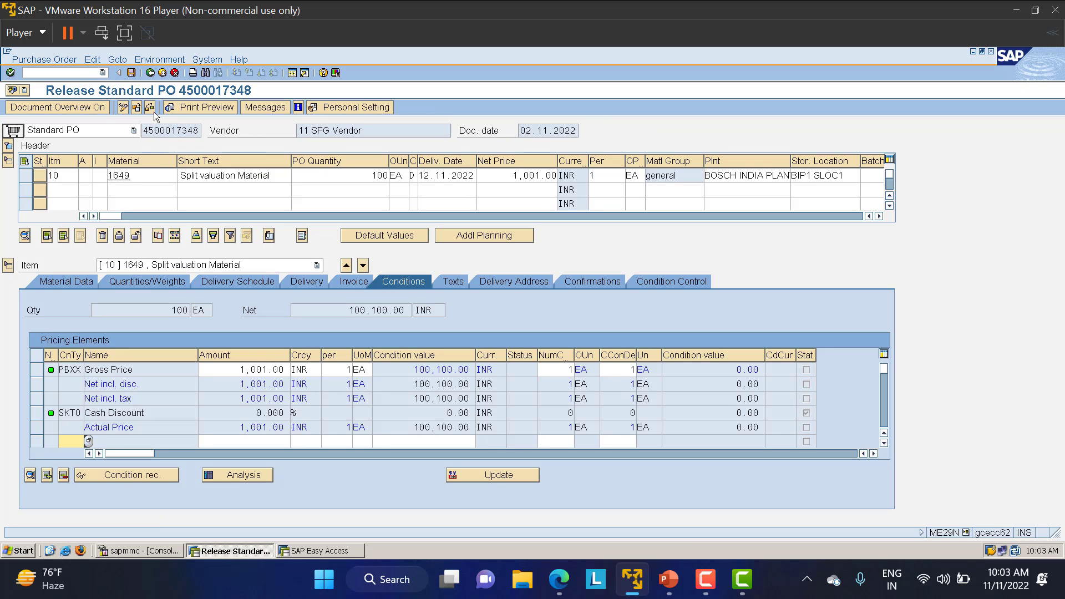
click(149, 108)
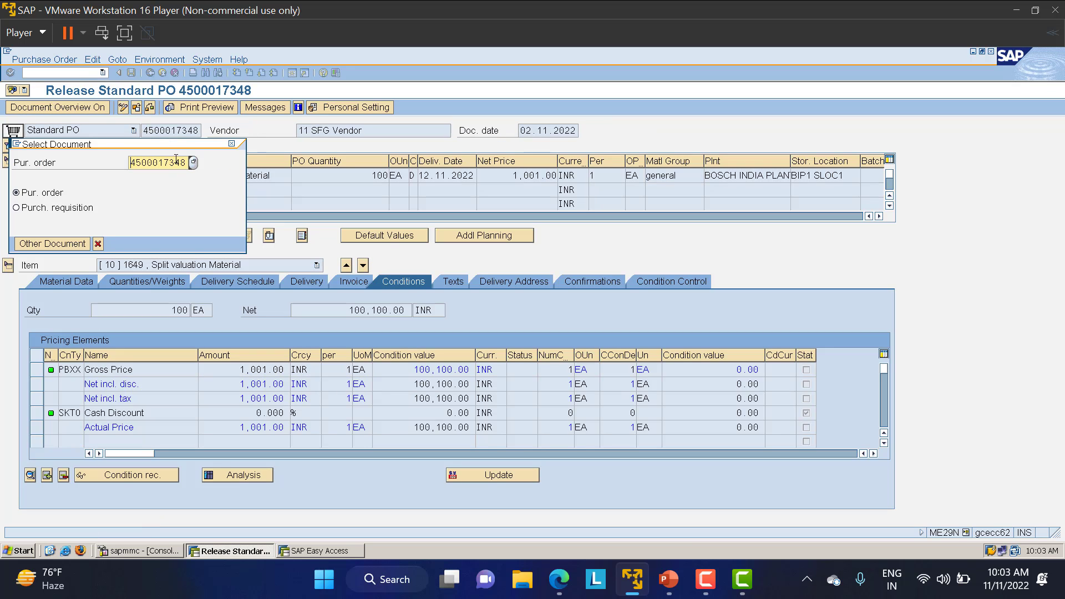
drag(187, 163, 127, 166)
text(4500017356)
key(Return)
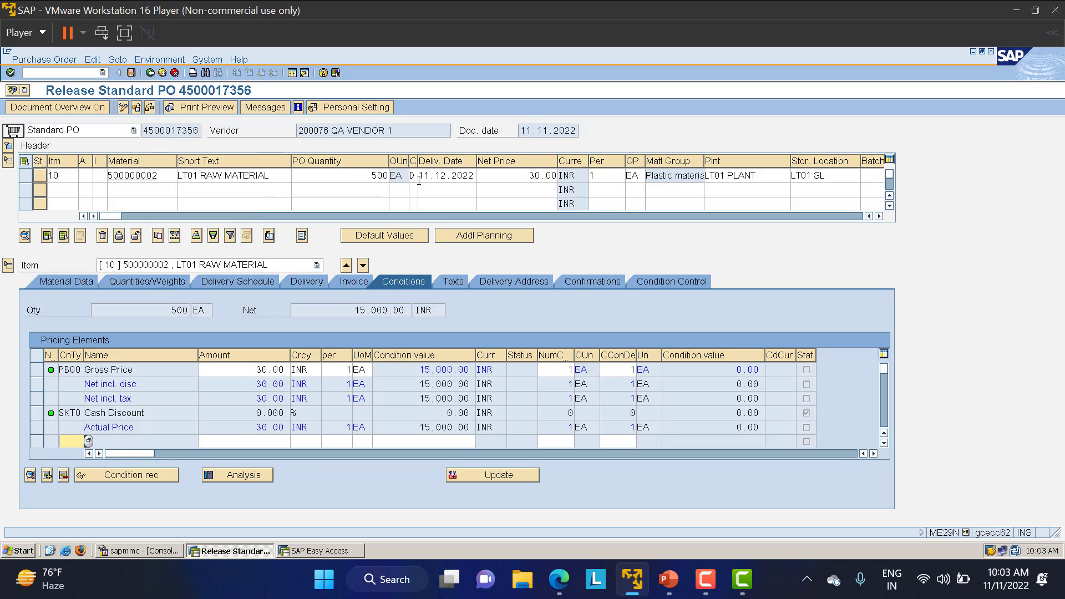
- Expand the purchase order header, release the order with release code CR and save the release
click(8, 147)
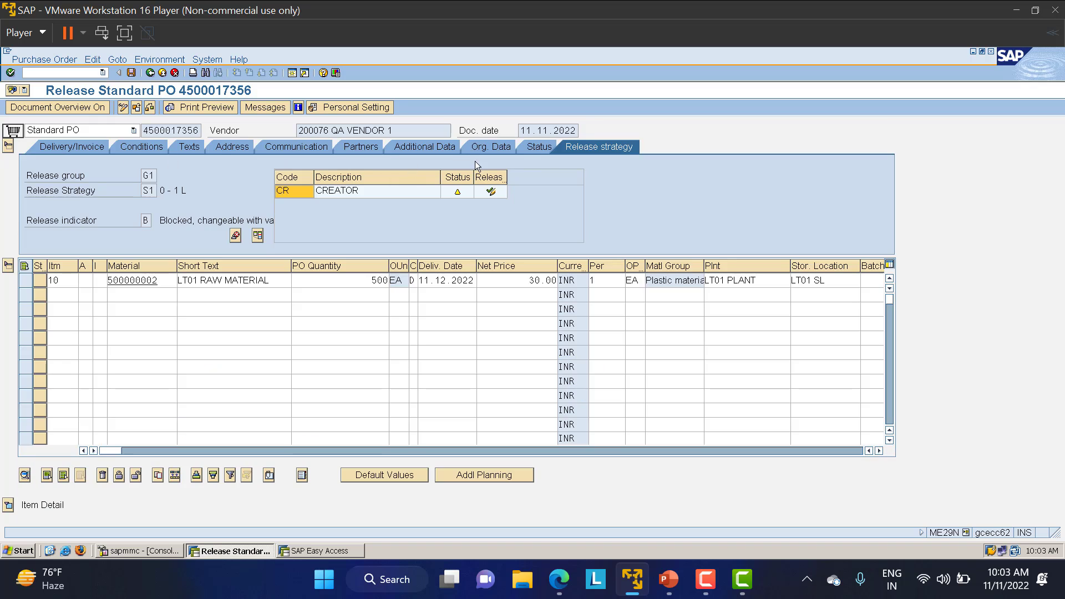
click(492, 192)
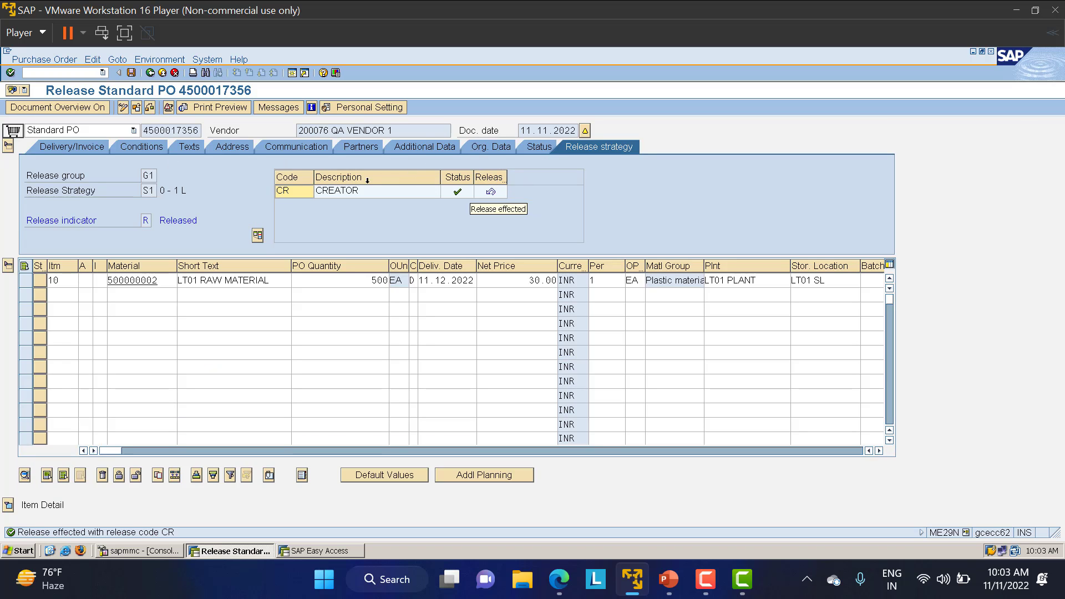
click(131, 73)
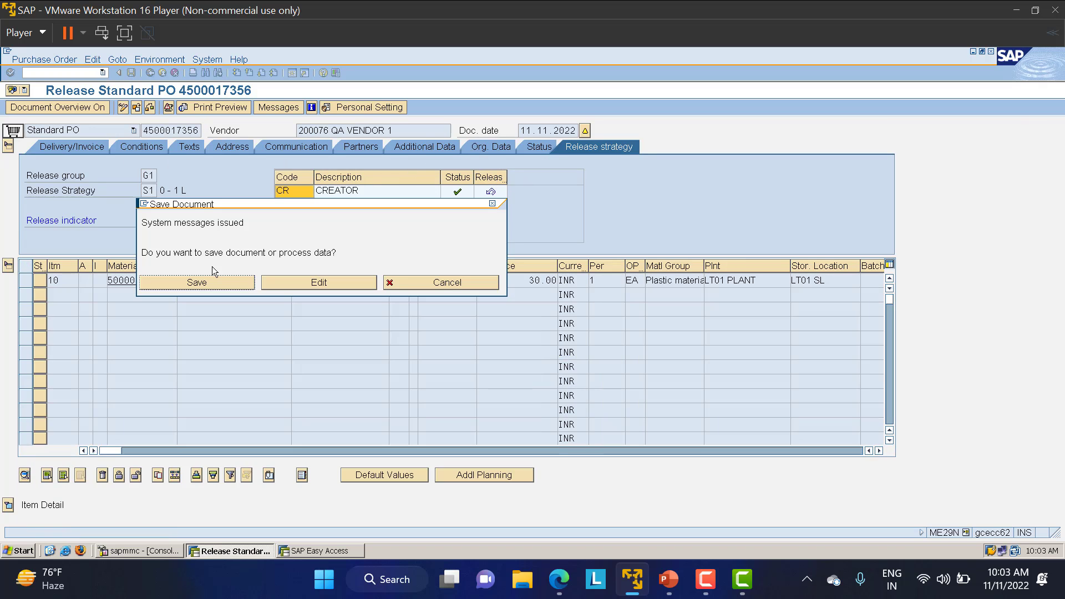
click(211, 282)
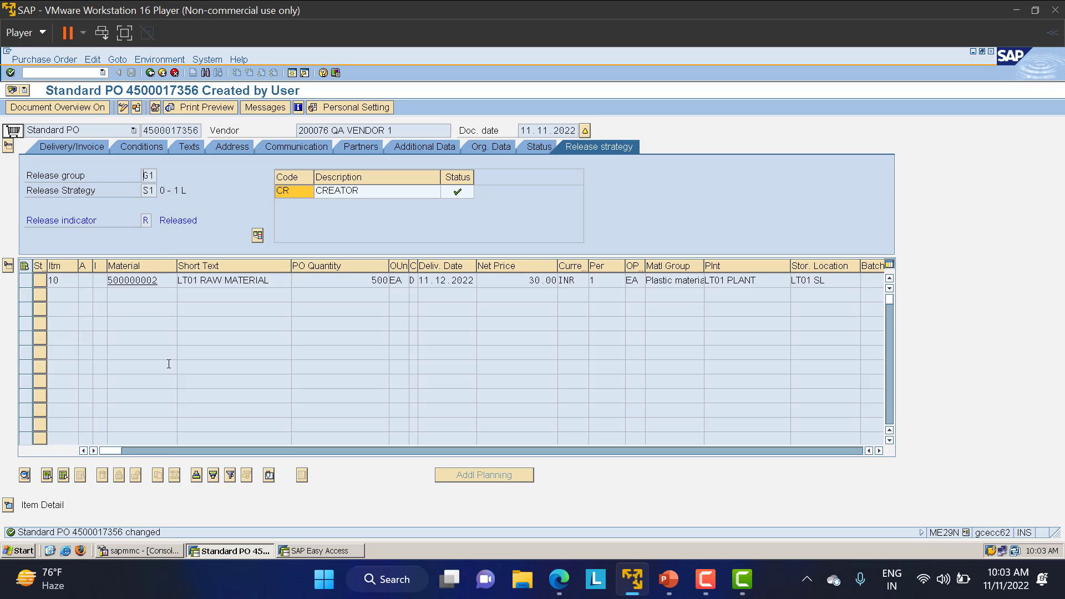
- Display the new contract in ME33K, examine item 10's release order documentation including the target quantity, and return to the initial screen
click(313, 551)
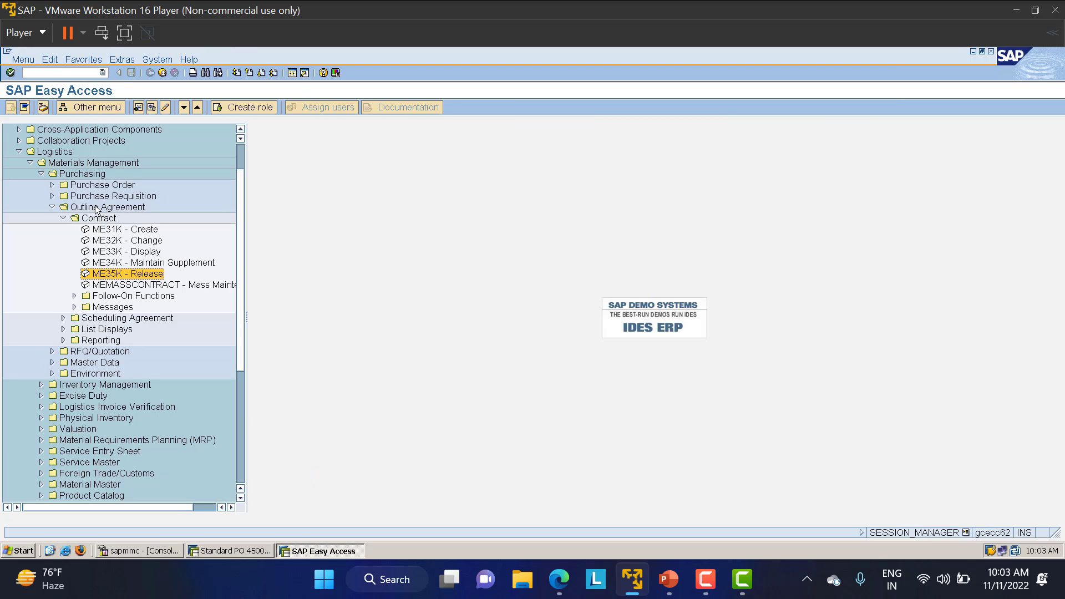
double_click(118, 252)
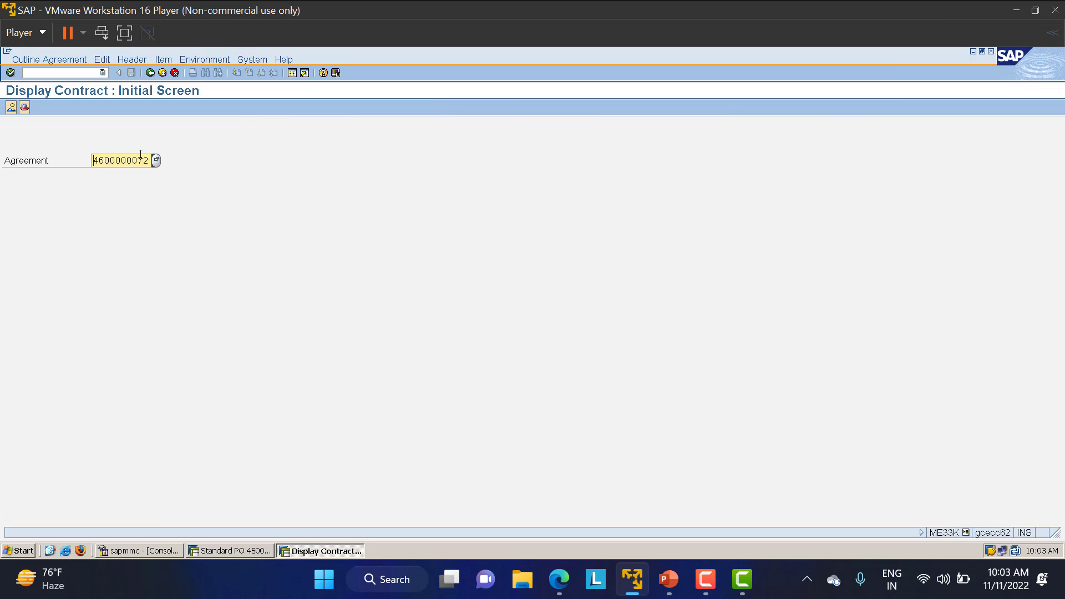
key(Return)
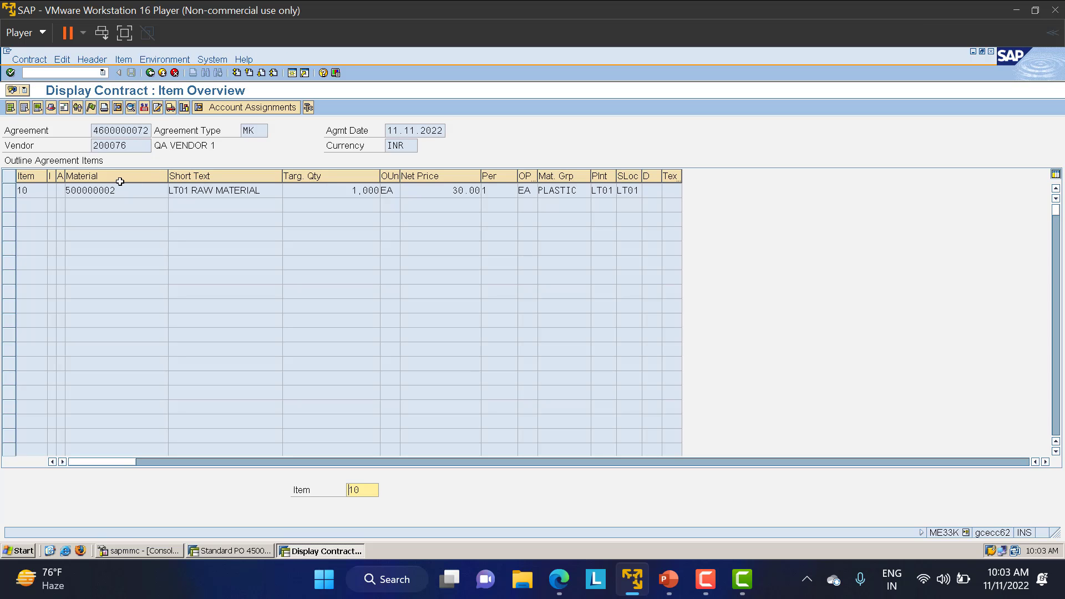
click(9, 191)
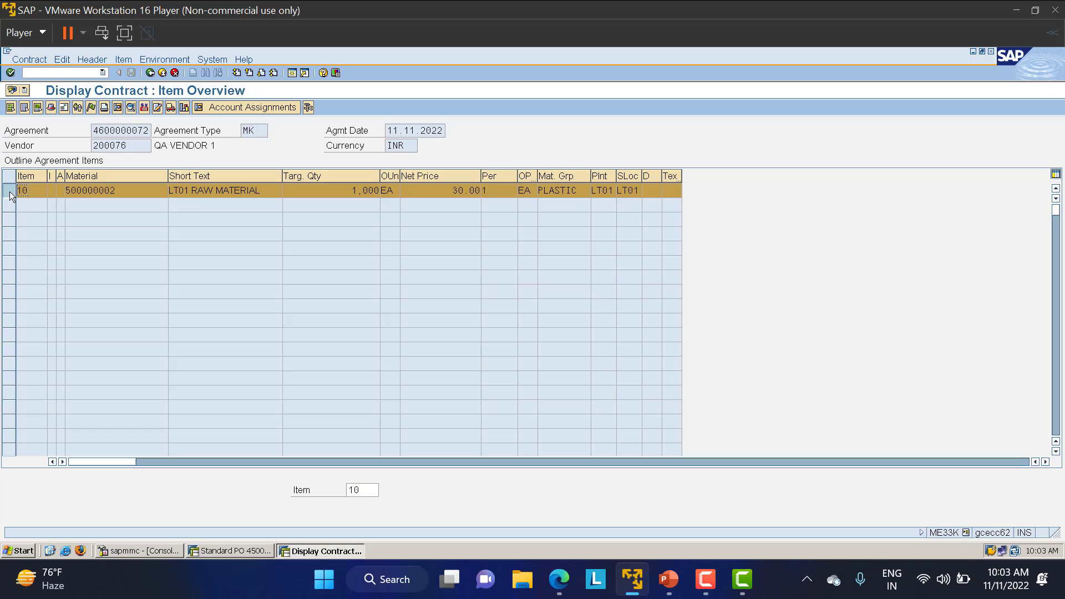
click(184, 109)
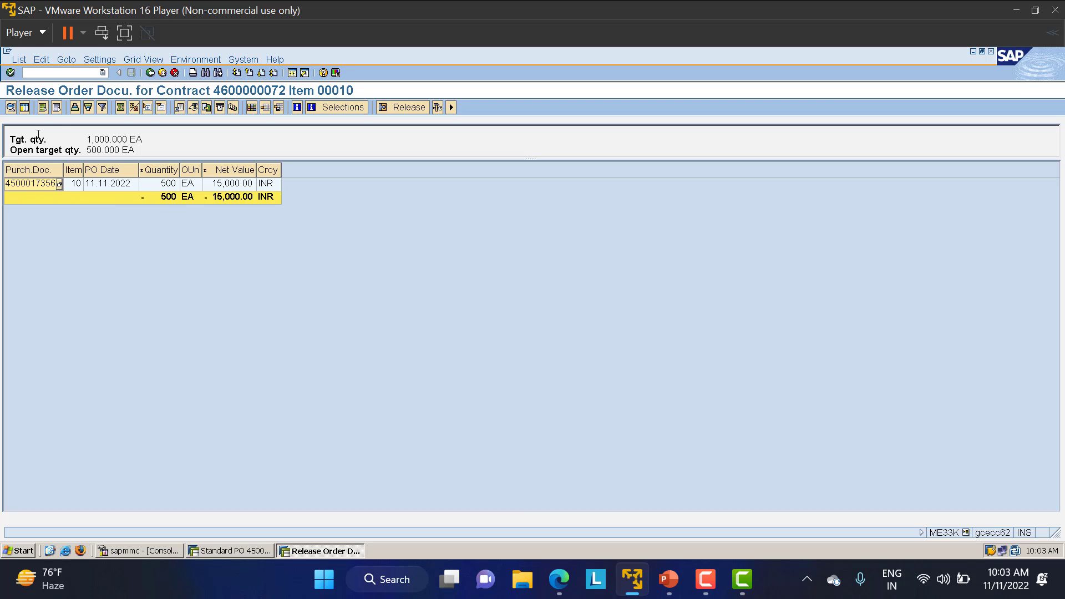
double_click(107, 139)
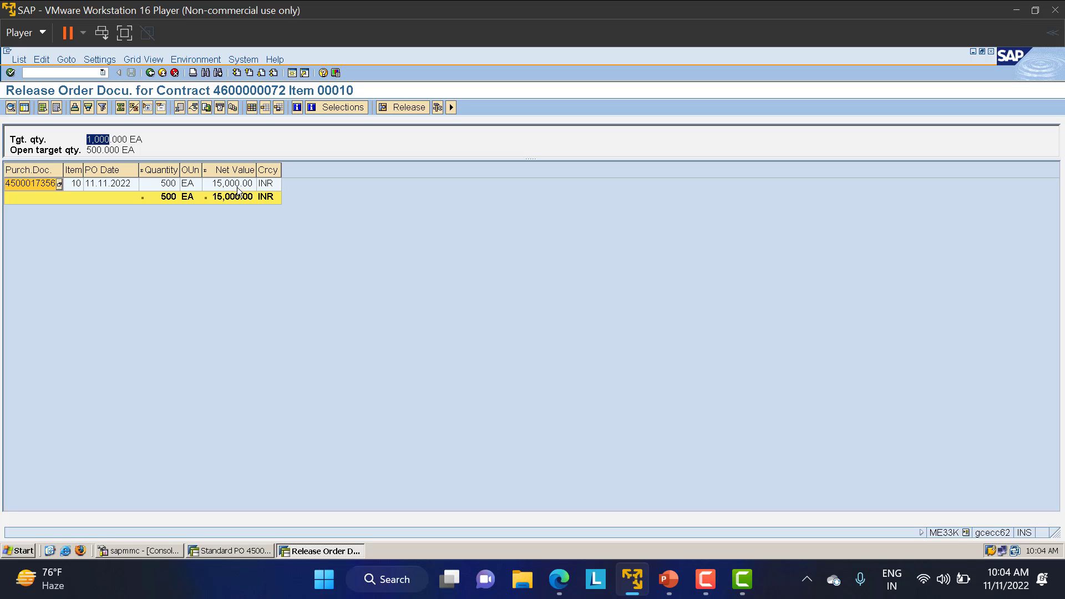
click(150, 73)
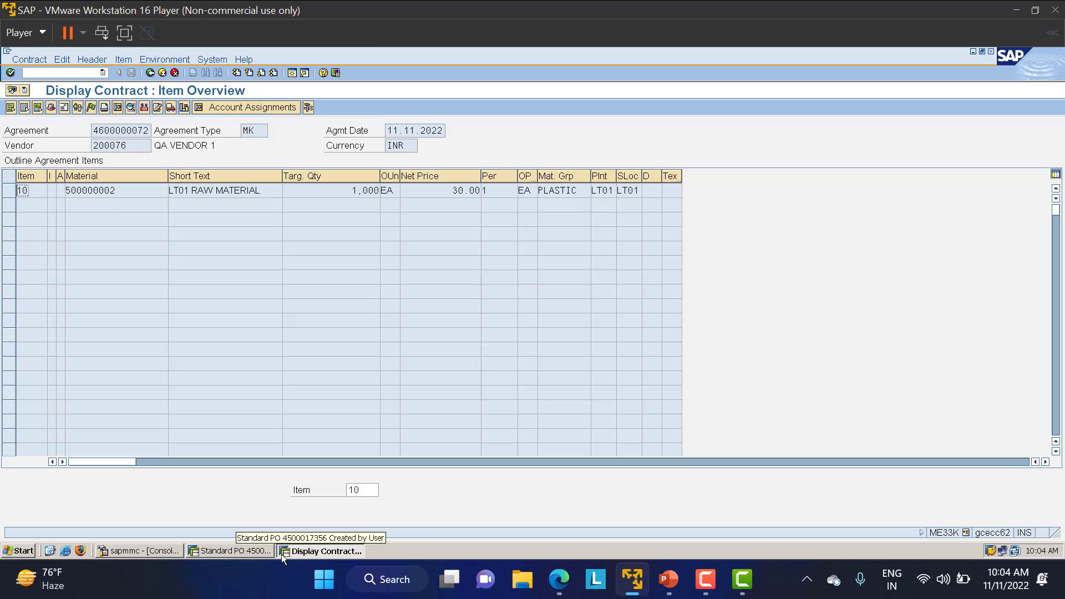
click(151, 73)
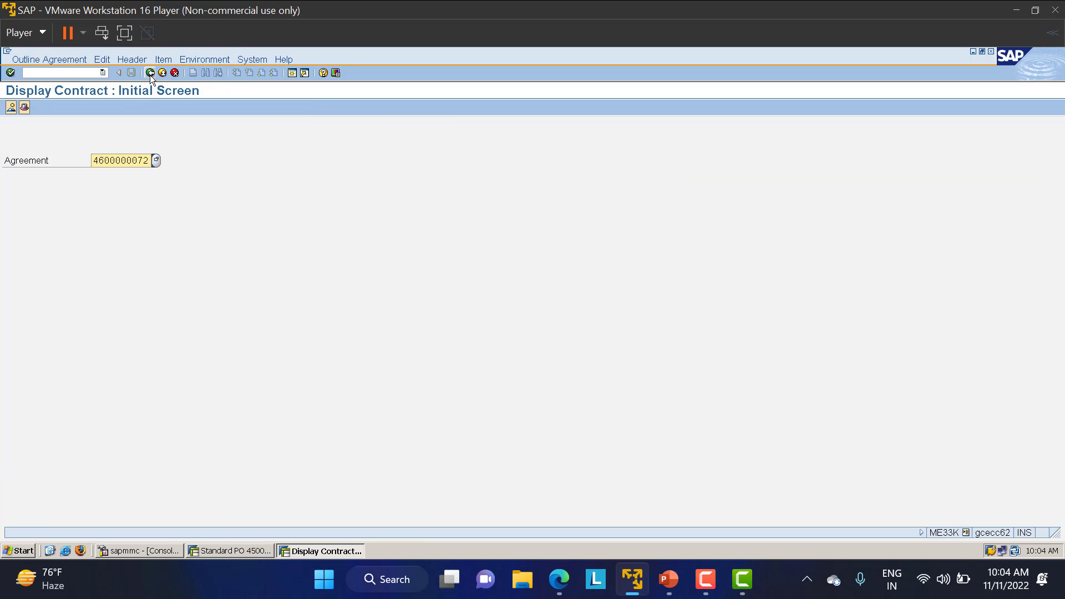
- Switch back to the purchase order session and start another purchase order with transaction ME21N
click(229, 551)
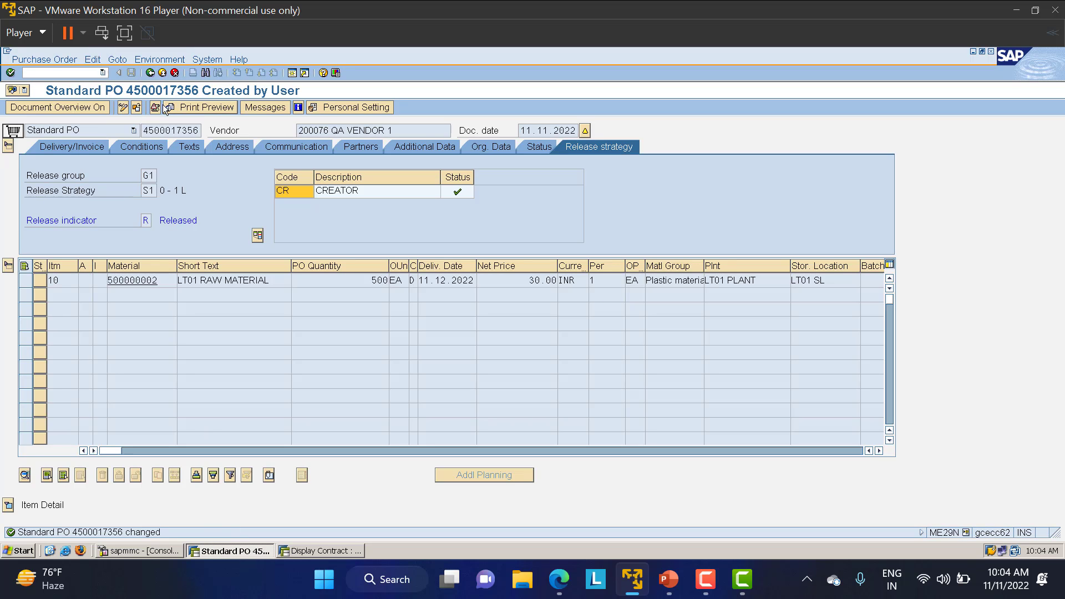
click(63, 74)
text(/NME21N)
key(Return)
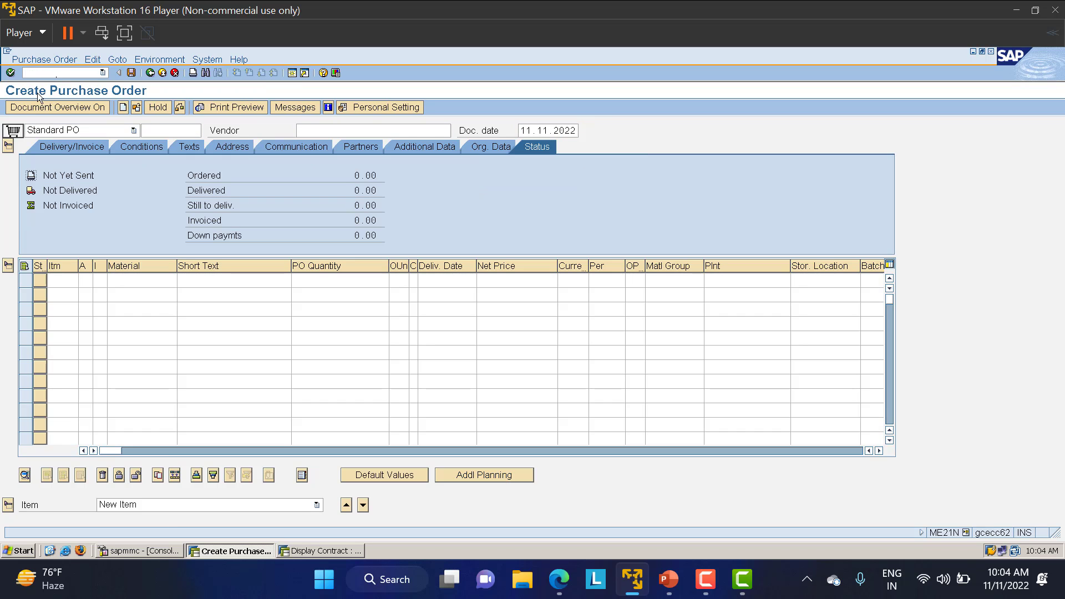
- List the available contracts in the document overview, clearing the Purchasing Document filter from the selection criteria
click(26, 105)
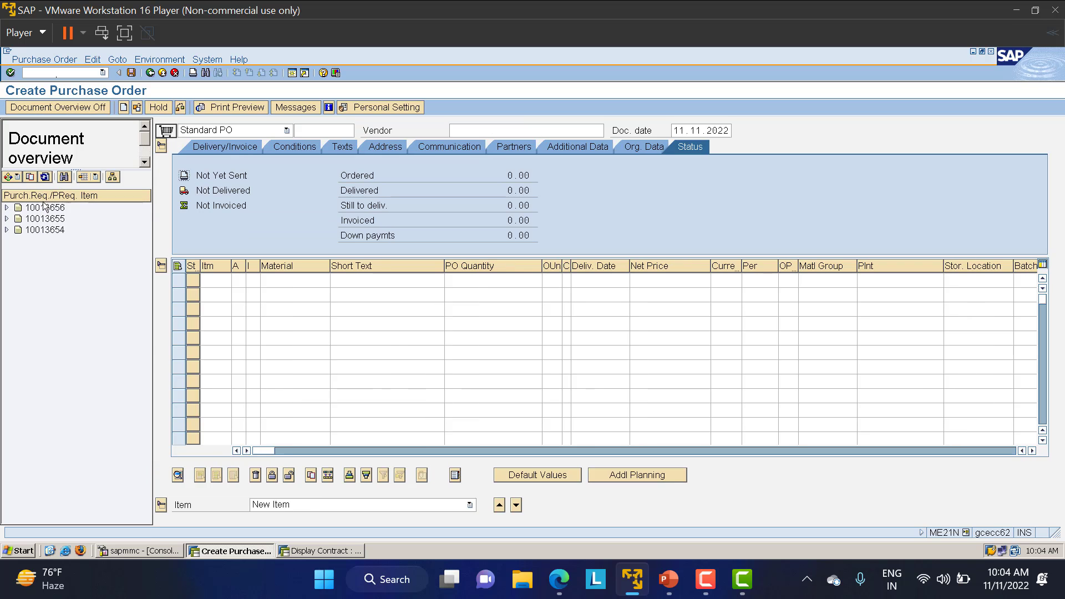
click(7, 180)
click(33, 238)
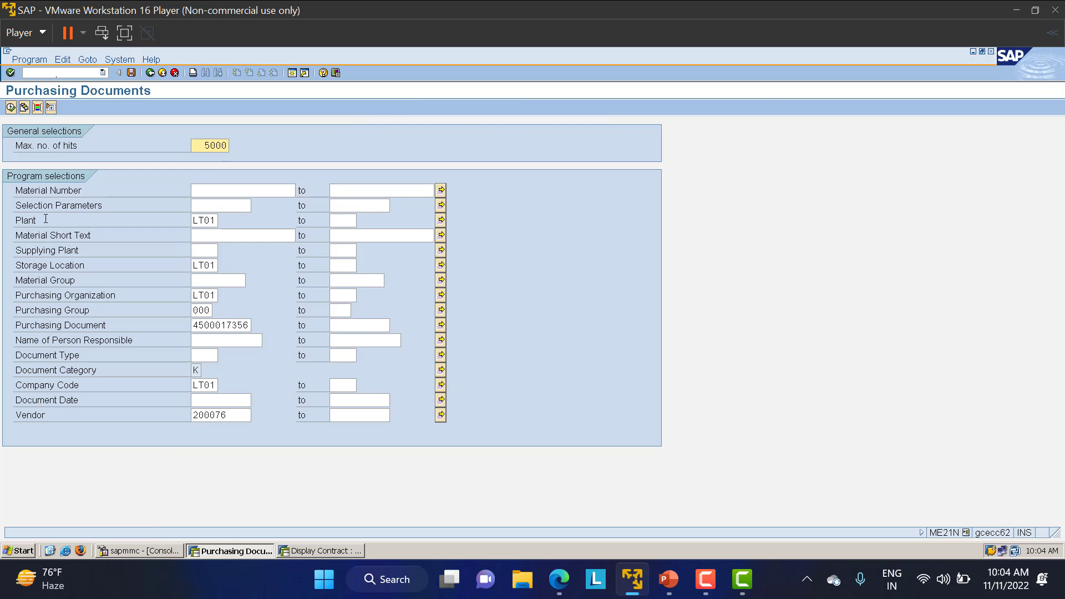
click(11, 107)
click(69, 394)
drag(195, 326, 285, 328)
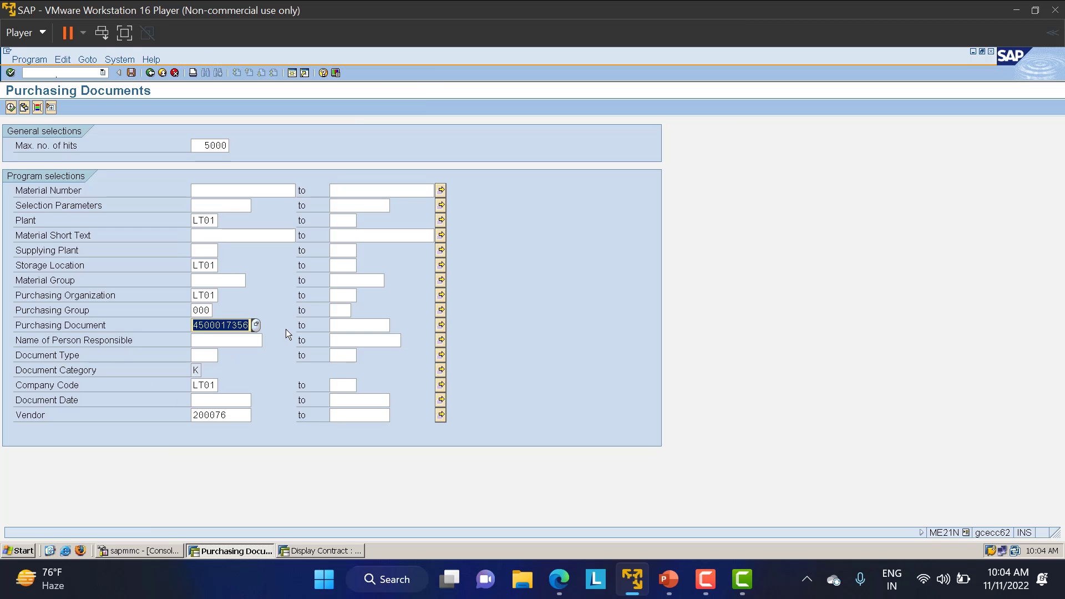
key(Delete)
click(10, 107)
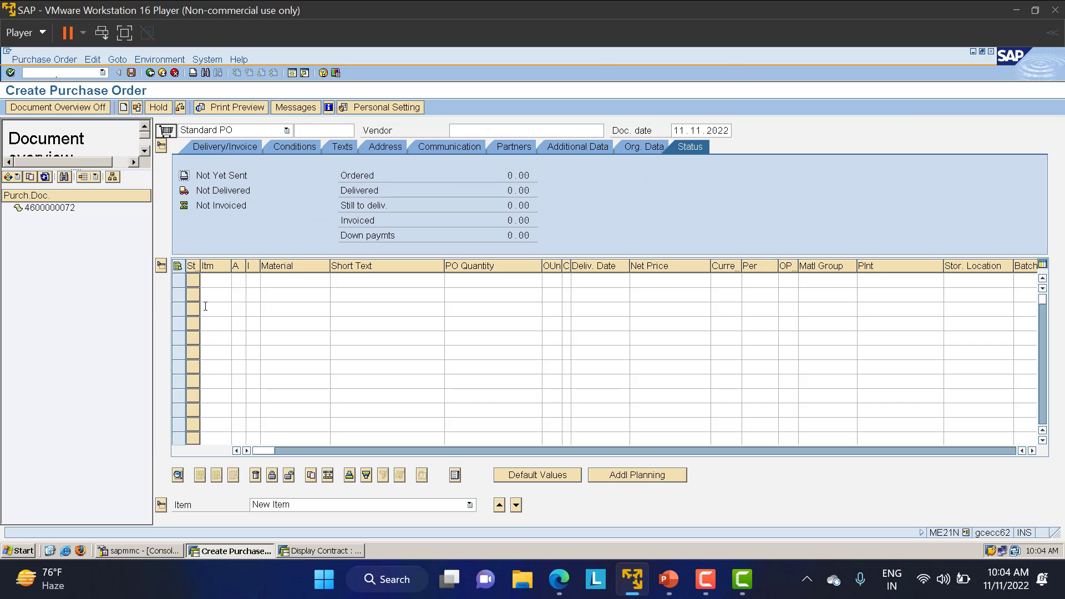
- Adopt the listed contract into the purchase order and set item 10's PO quantity to 200 EA
click(72, 210)
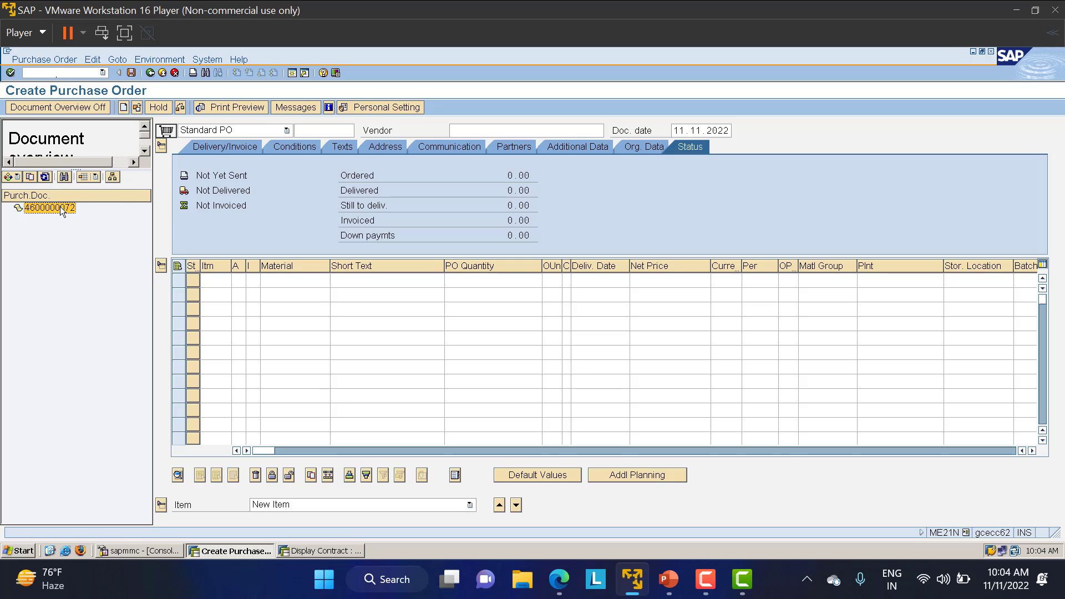
drag(63, 209, 168, 131)
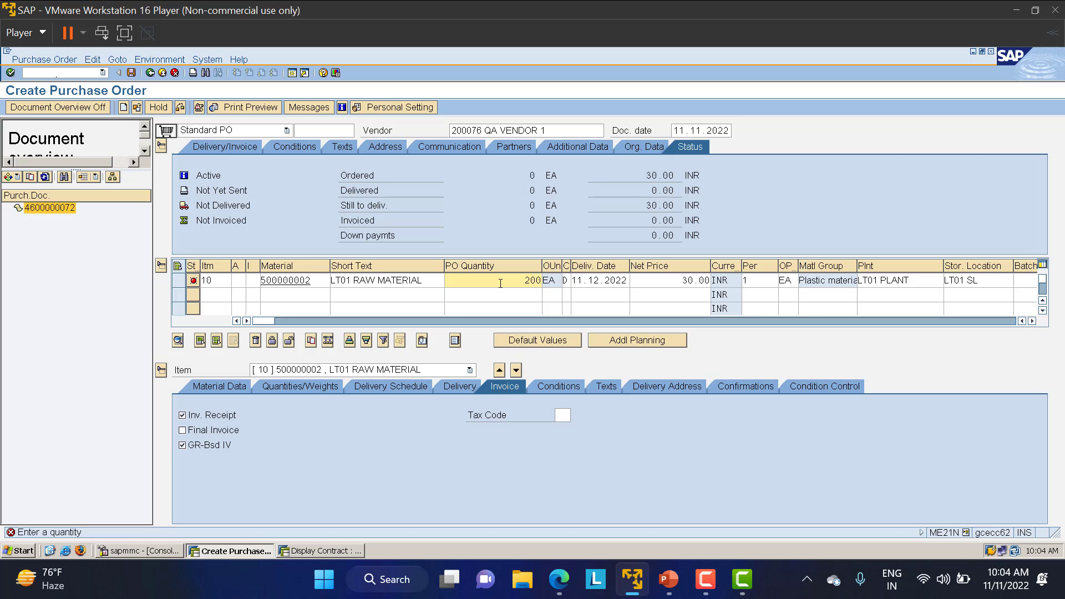
key(Return)
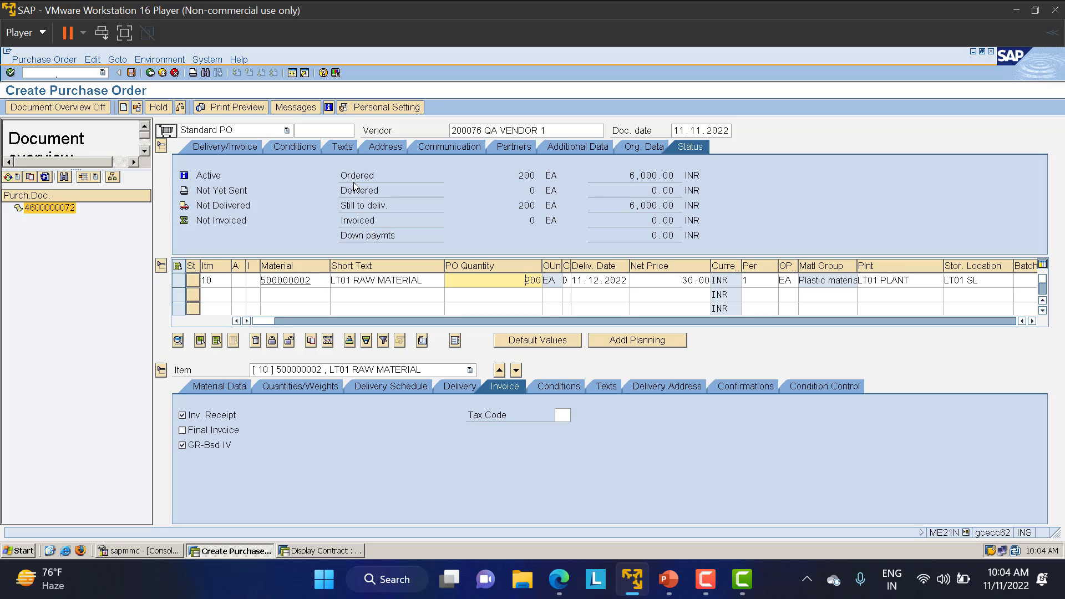
- Check the 200 EA purchase order, close its message log and save the order despite the system messages
click(181, 107)
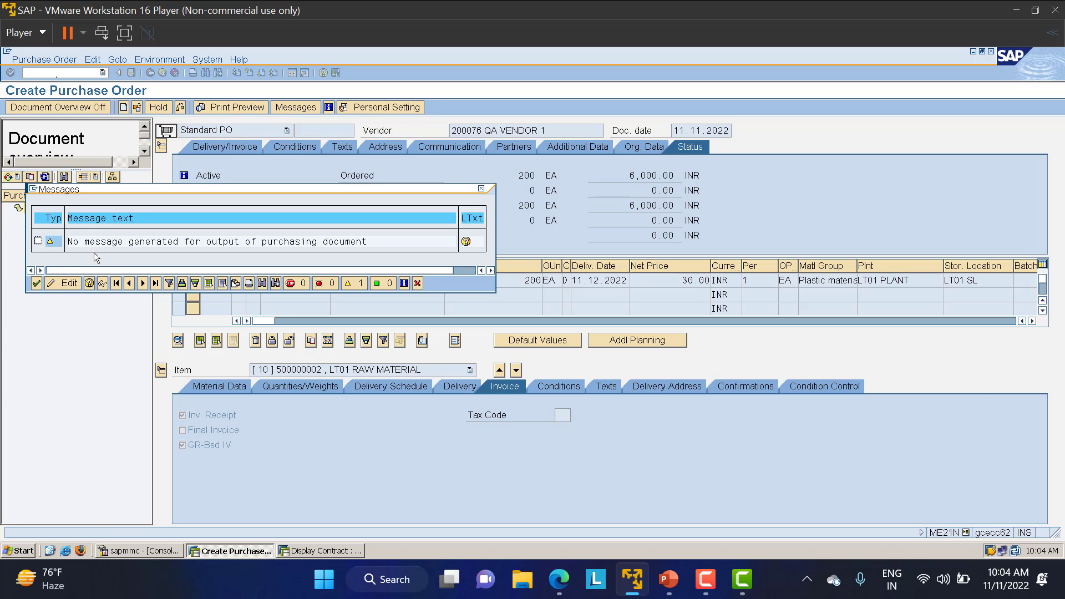
click(37, 284)
click(132, 73)
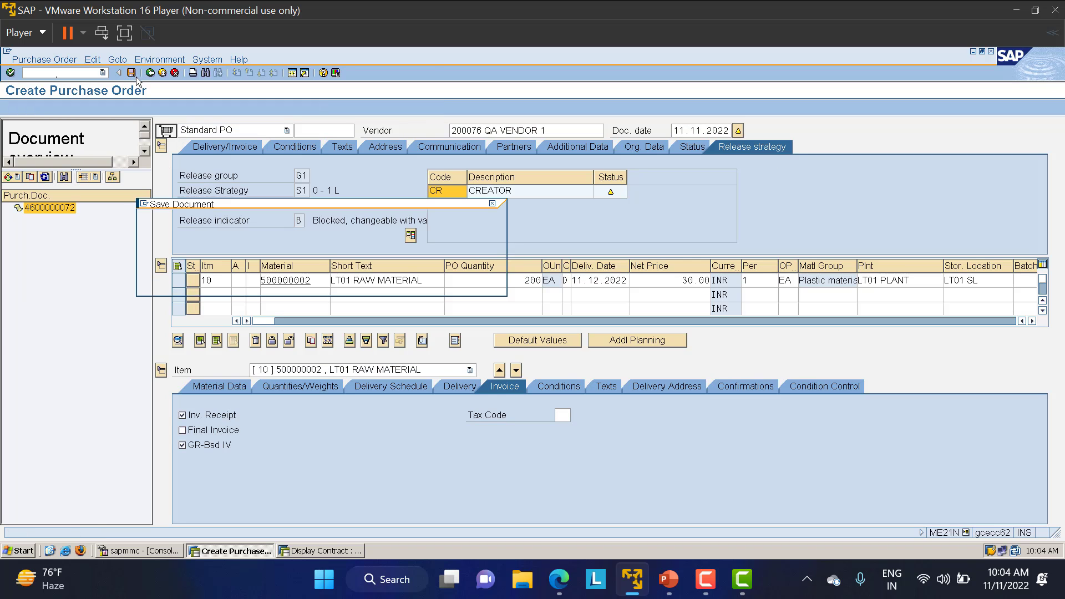
click(222, 283)
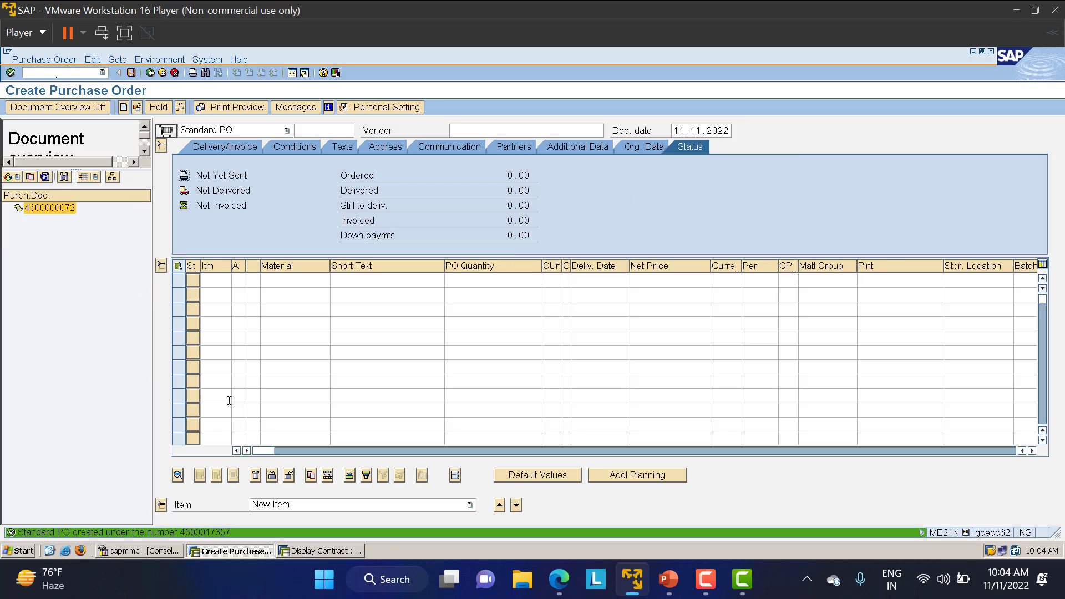
- Switch to the contract display session and examine the release order documentation of item 10, including each purchase order's quantity
click(355, 552)
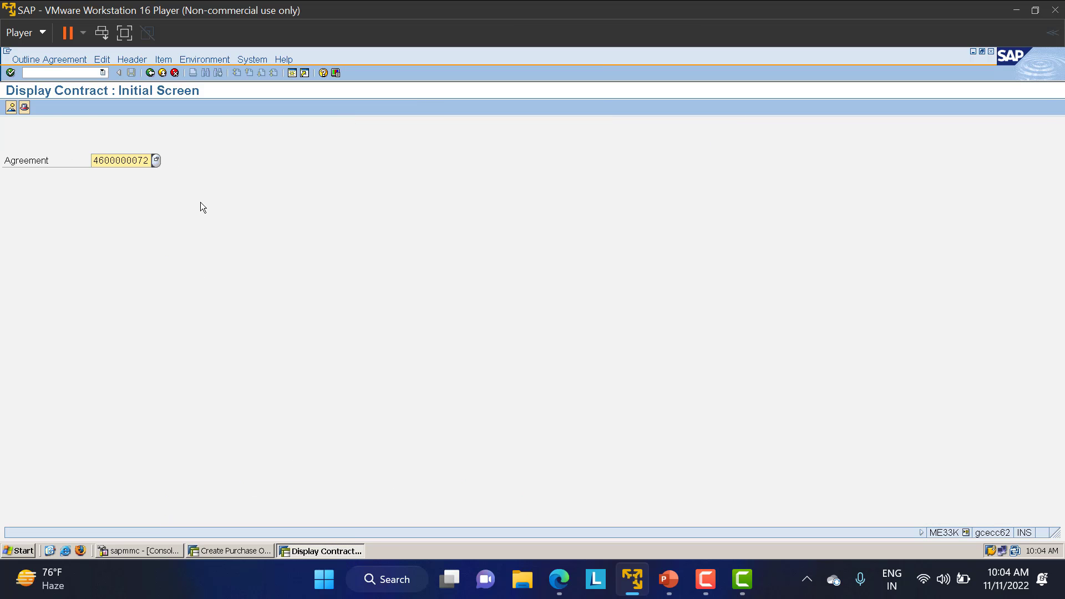
key(Return)
click(8, 190)
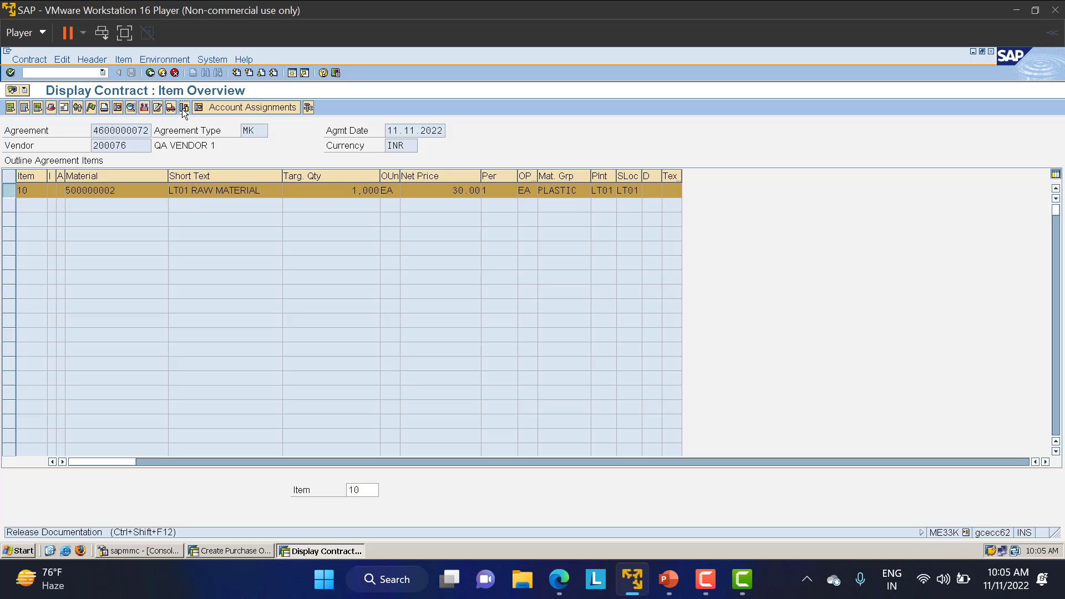
click(184, 108)
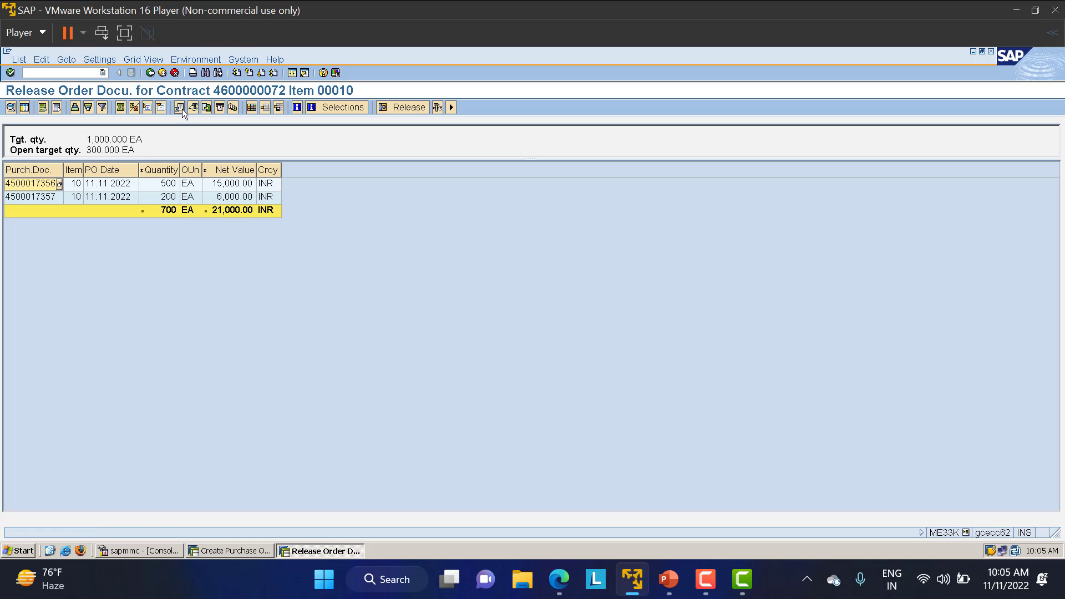
click(168, 185)
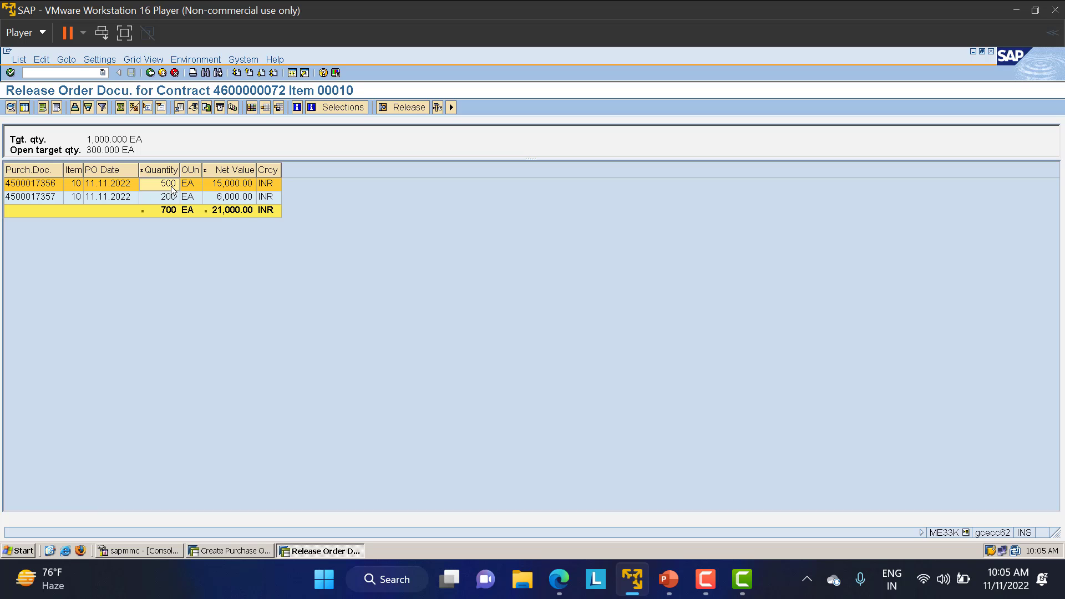
click(167, 199)
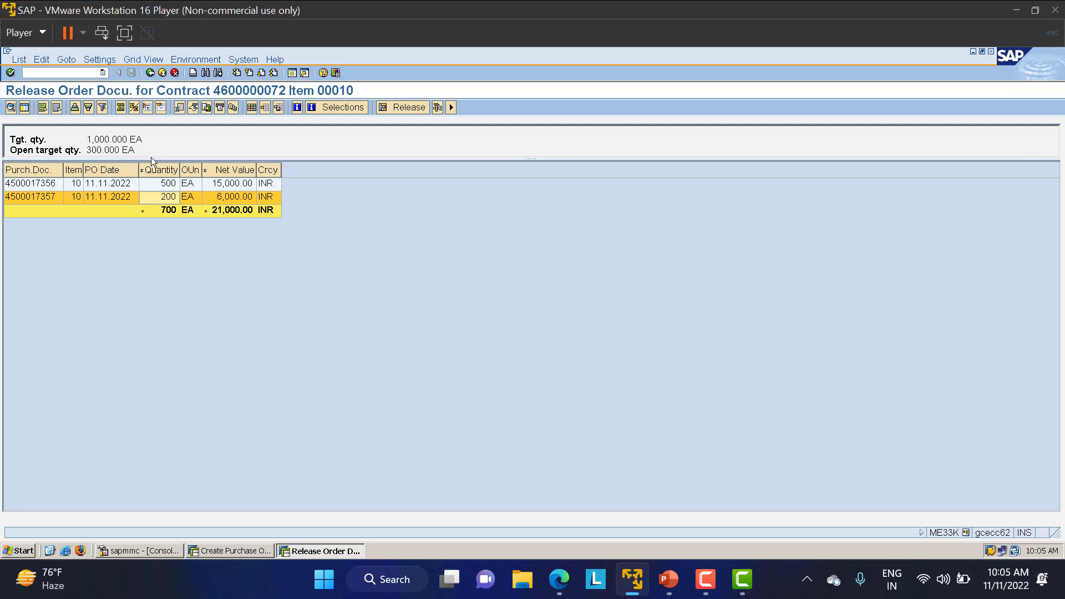
- Return to the purchase order session, adopt the contract into a new order and set item 10's PO quantity to 350 EA
click(221, 548)
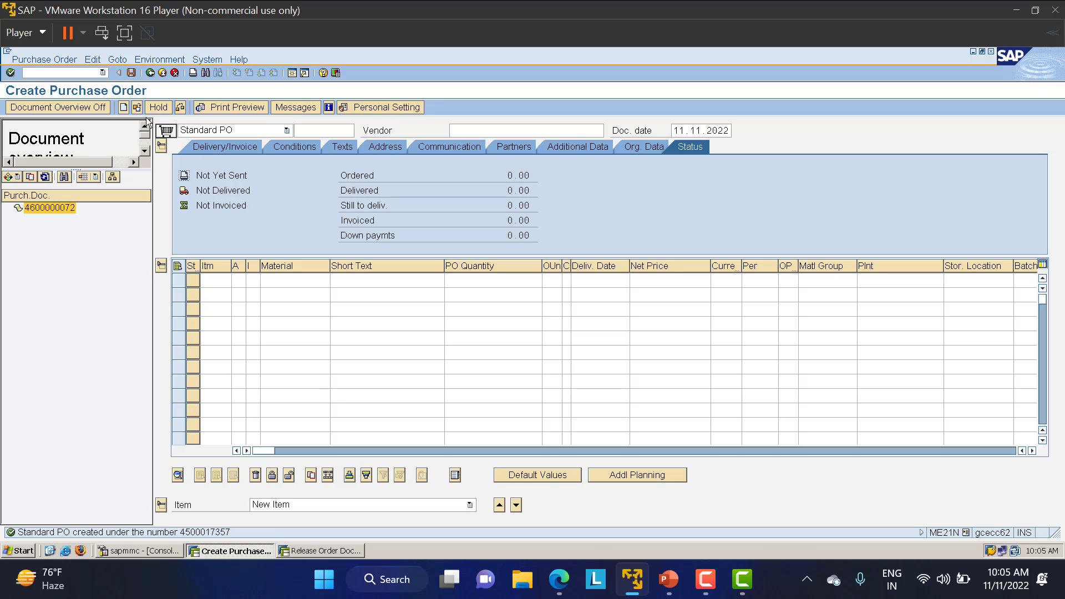
drag(67, 208, 169, 130)
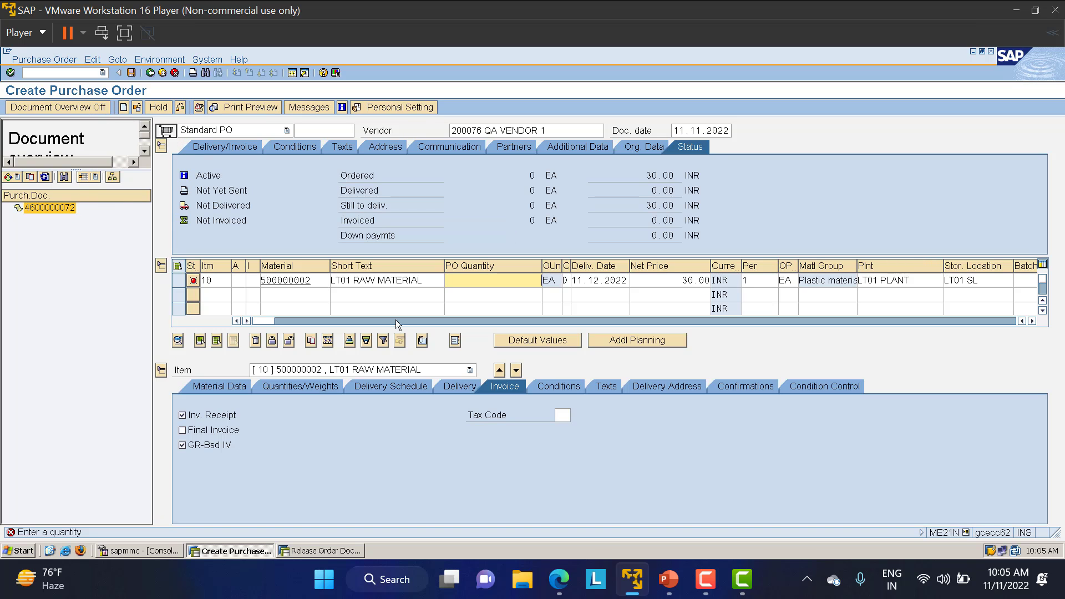
click(491, 280)
text(350)
key(Return)
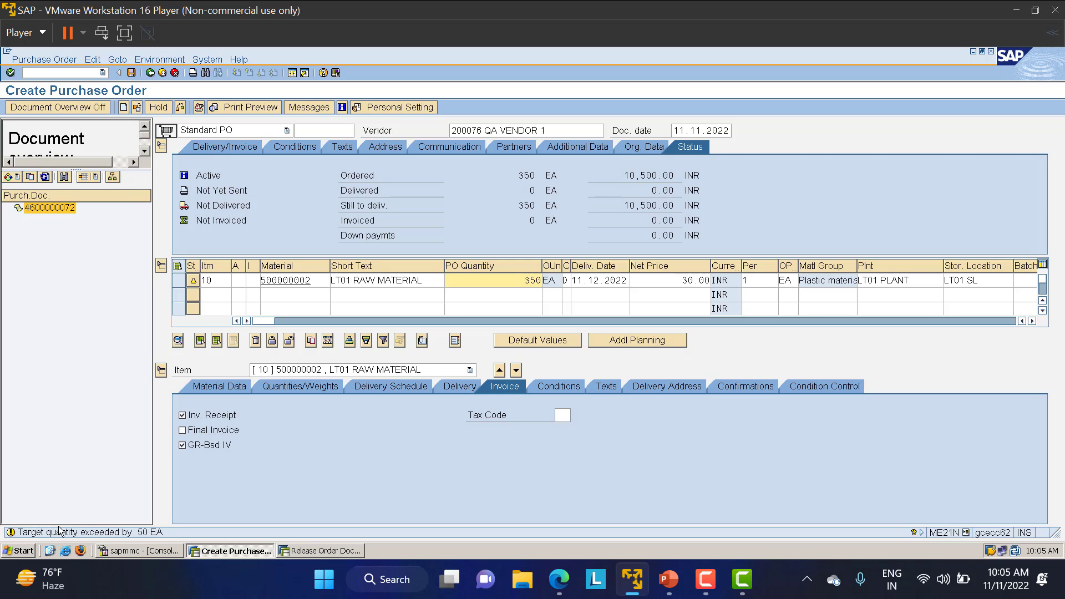
key(Return)
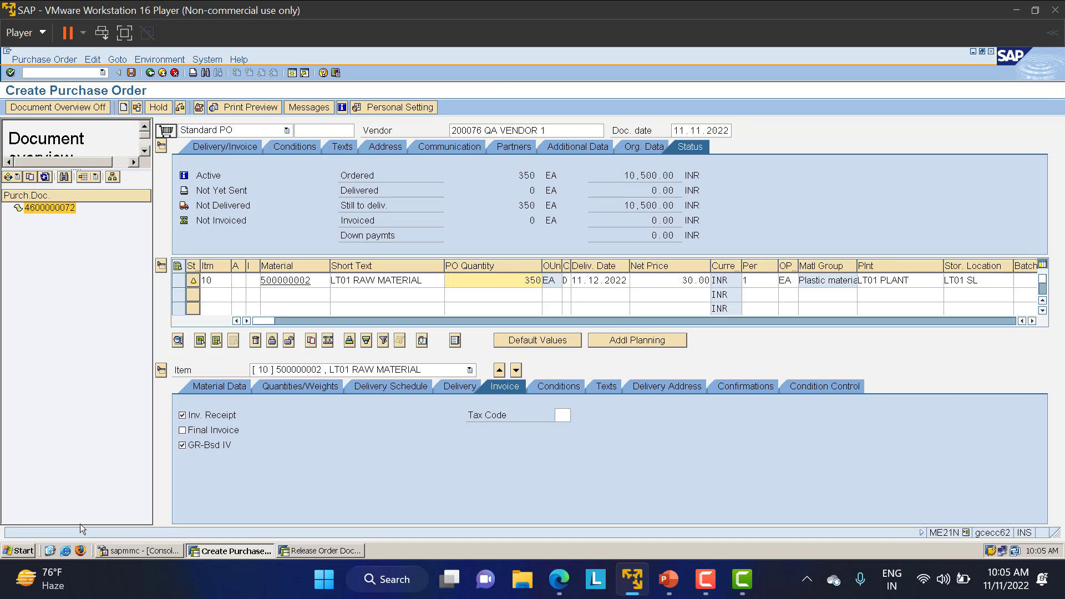
- Check the 350 EA purchase order, close its message log and save the order despite the system messages
click(180, 108)
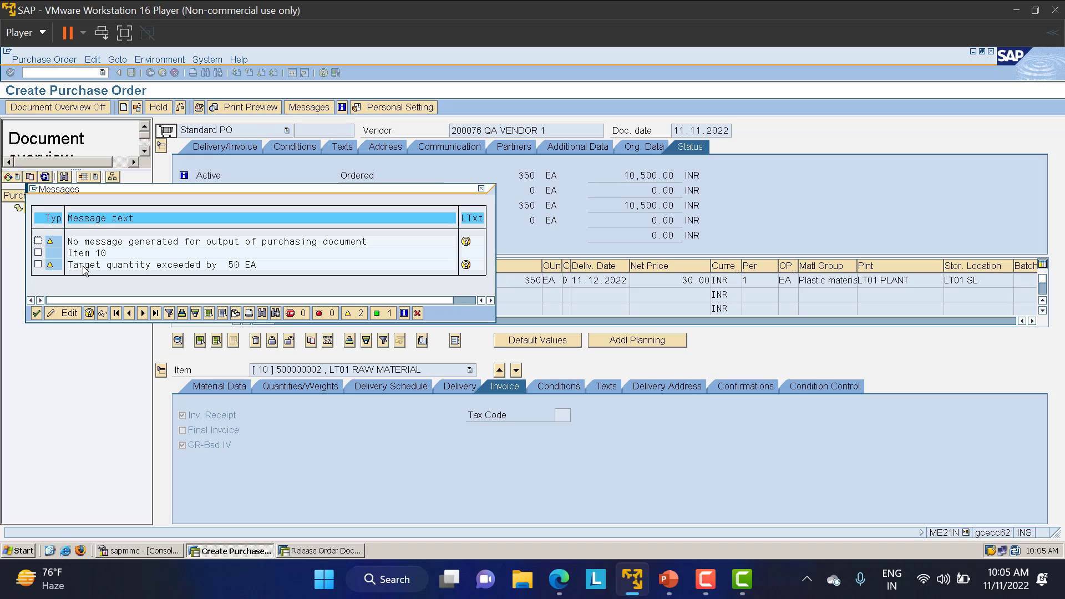
click(36, 313)
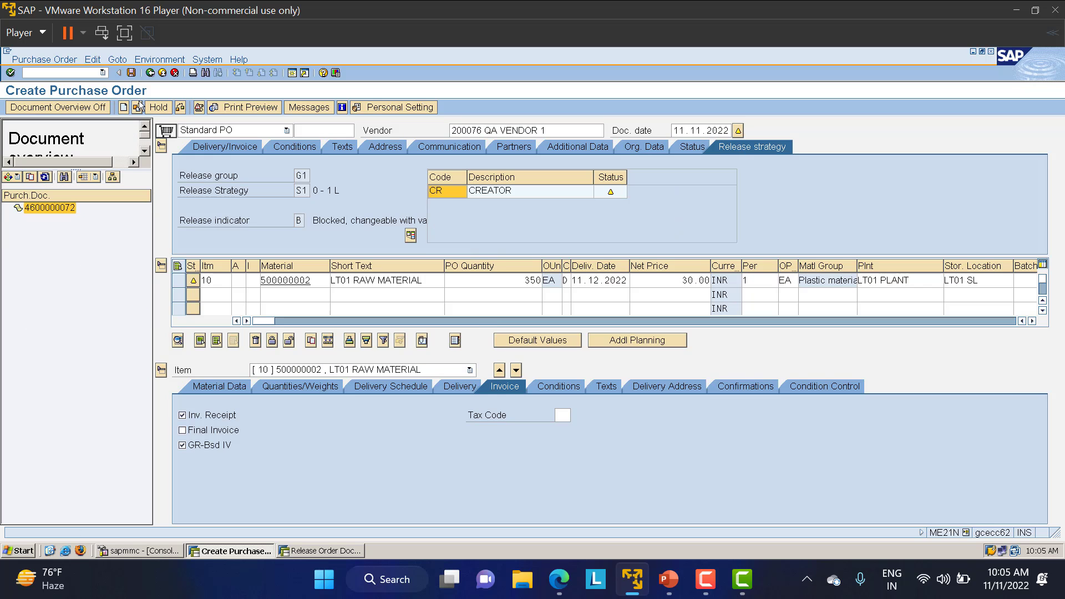
click(131, 72)
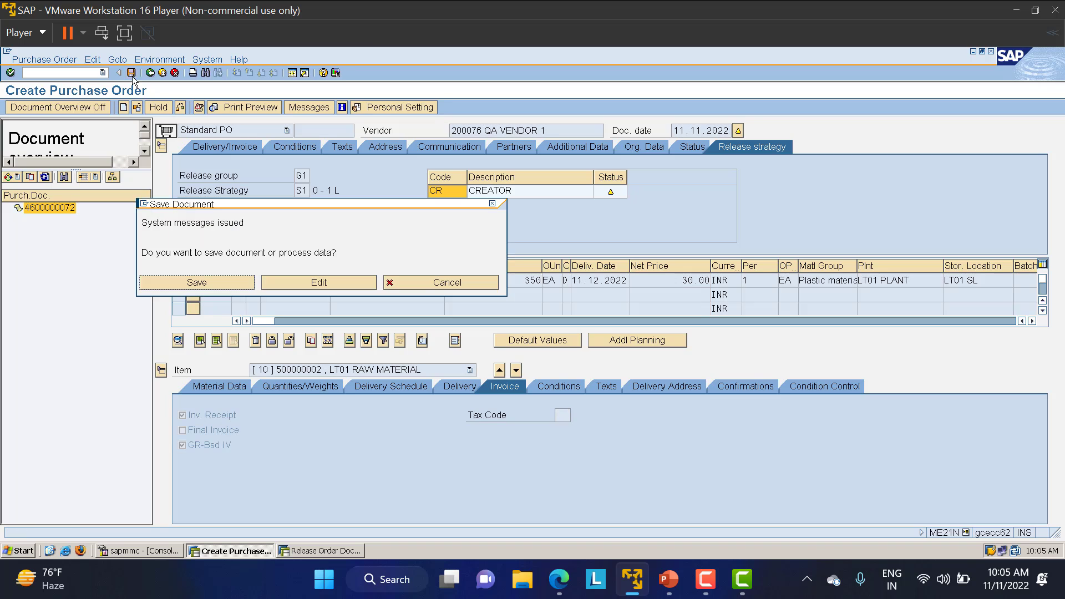
click(198, 283)
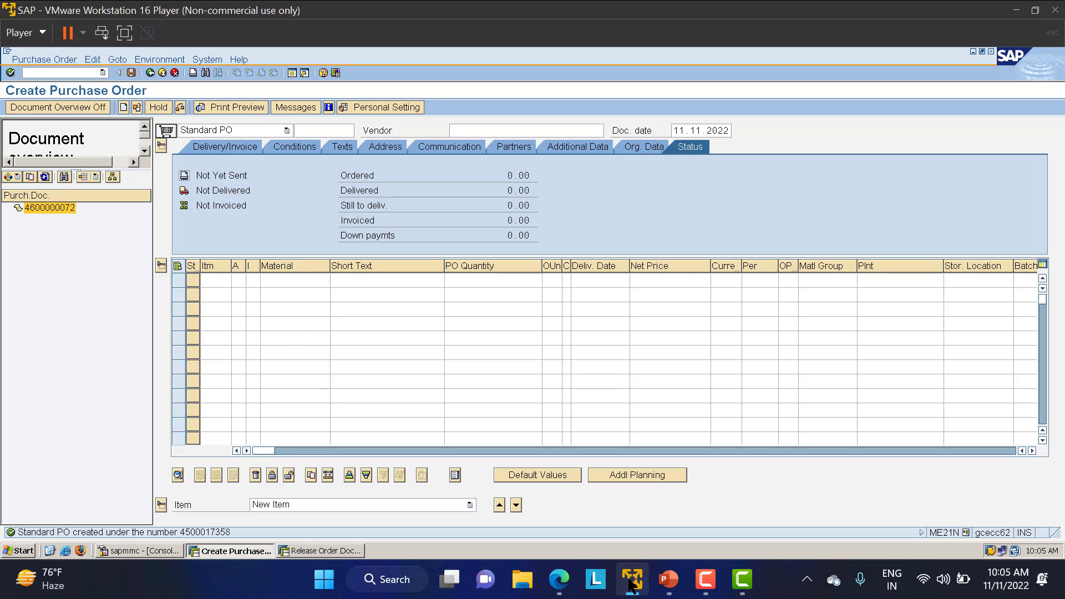
- Reopen the contract item's release order documentation to examine the updated open target quantity, then return to the contract's initial screen
click(320, 551)
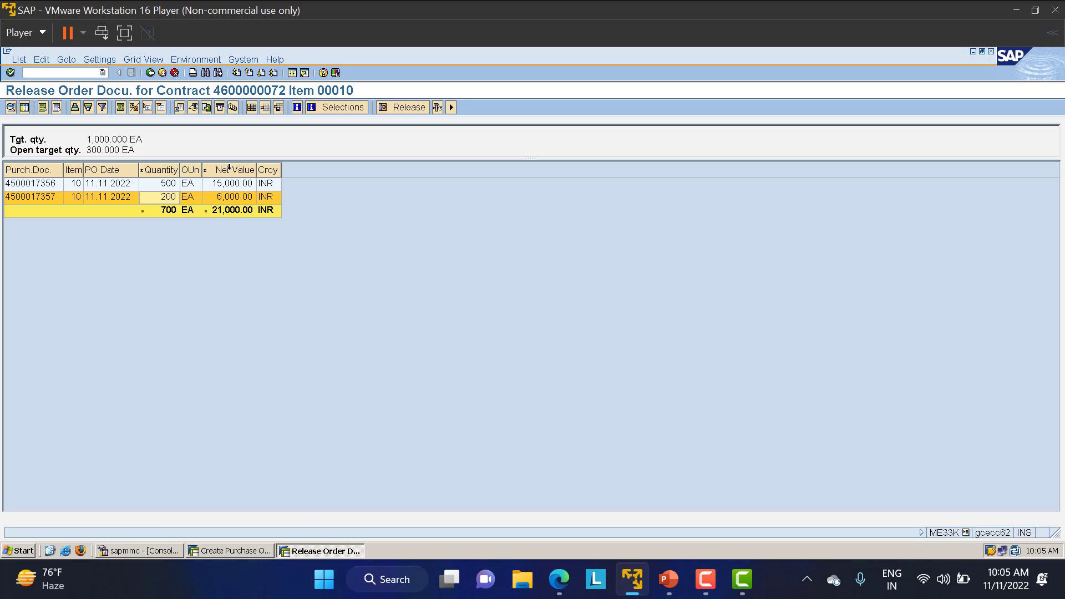
click(151, 73)
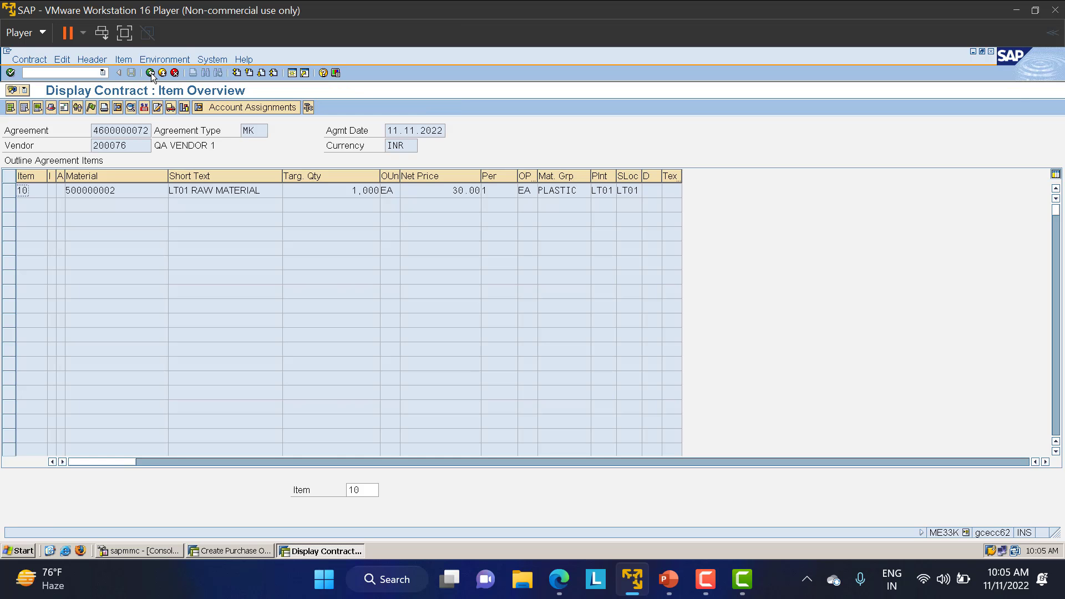
click(8, 191)
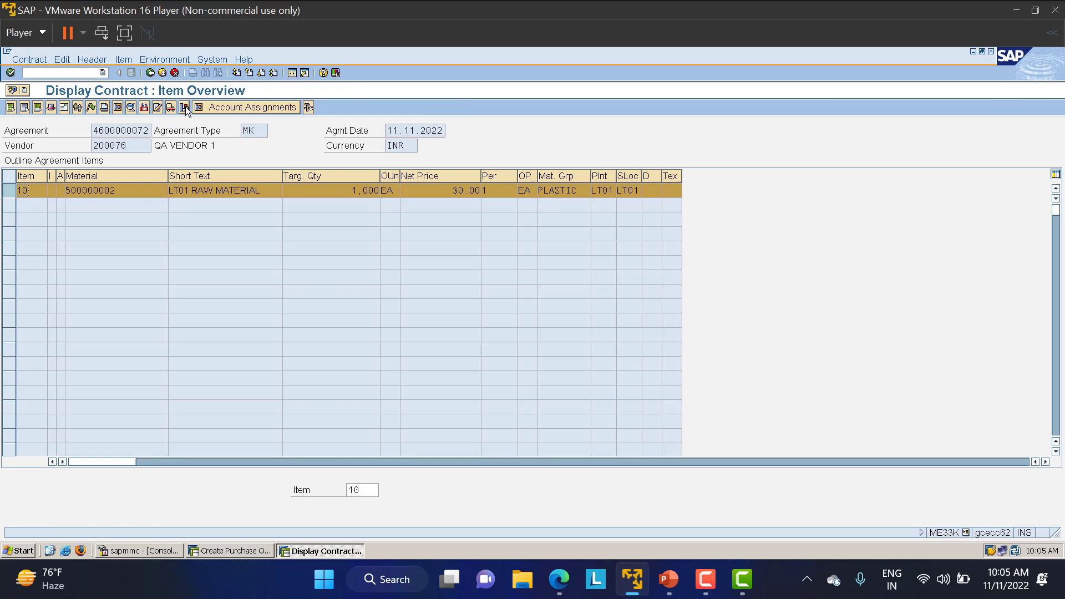
click(185, 107)
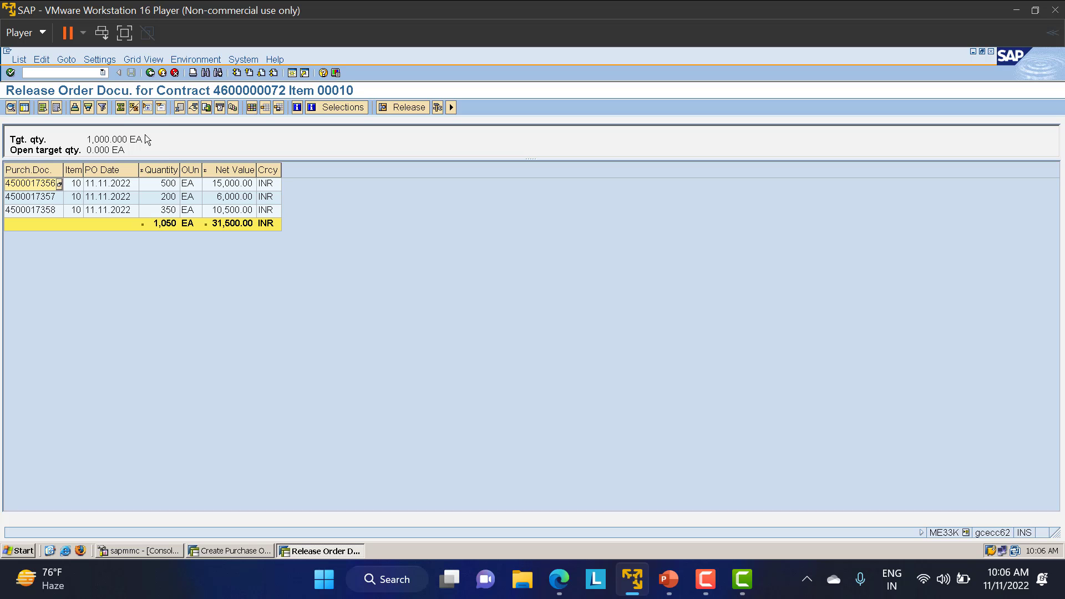
click(149, 75)
click(148, 74)
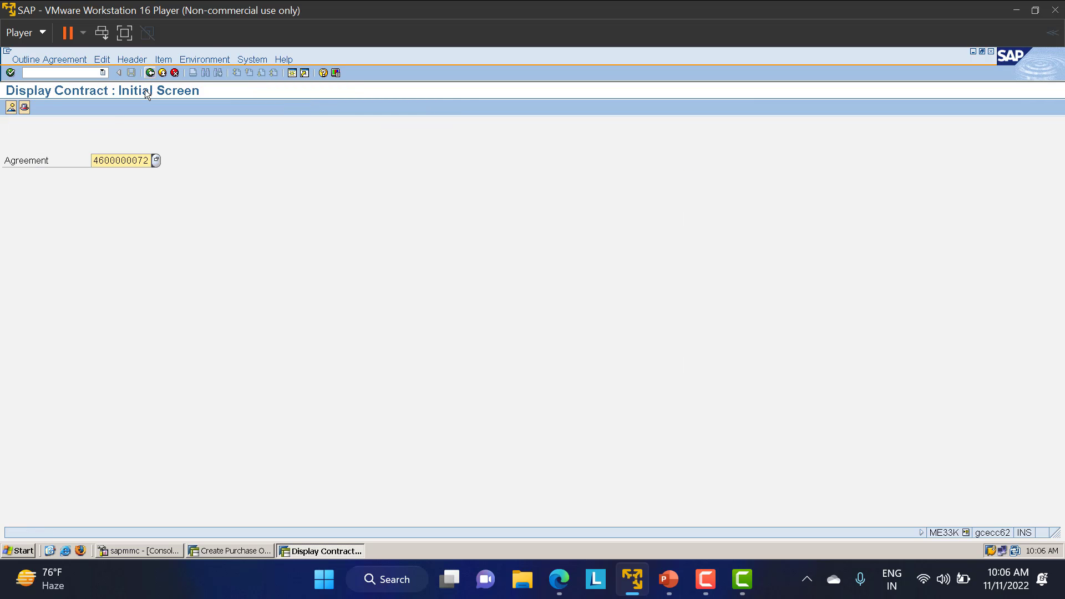
- Start a new contract in ME31K with agreement type WK (value contract) for vendor VA Industries and proceed to its header data
click(149, 74)
double_click(108, 229)
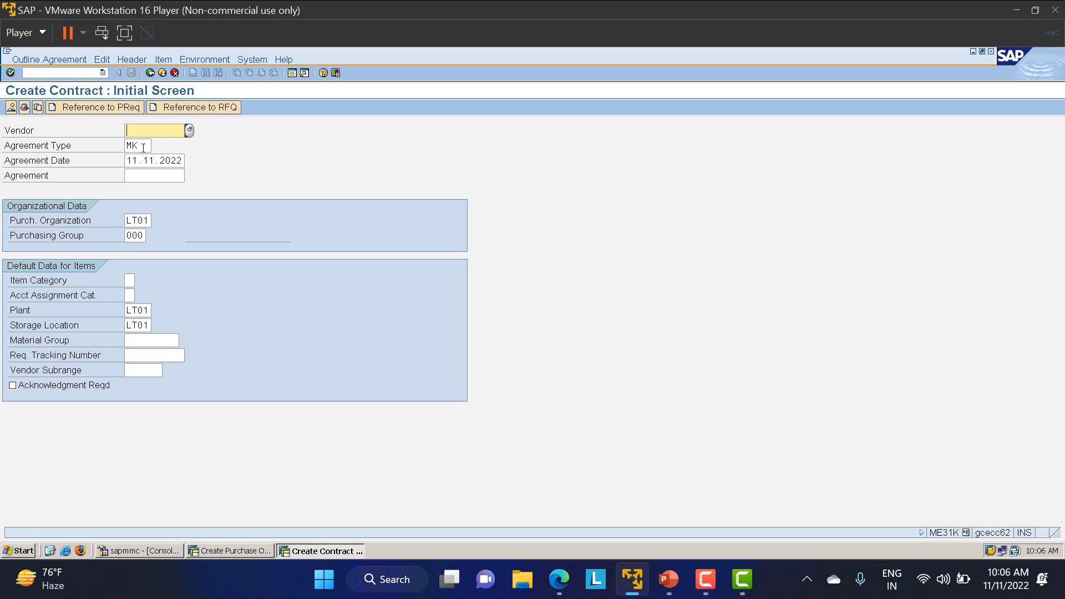
click(144, 145)
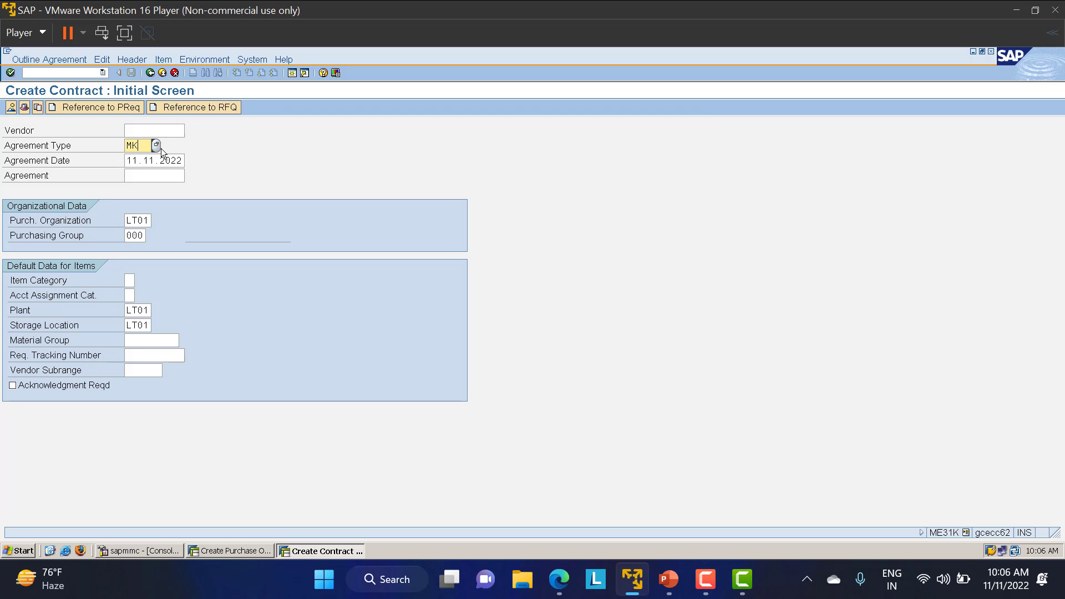
click(155, 145)
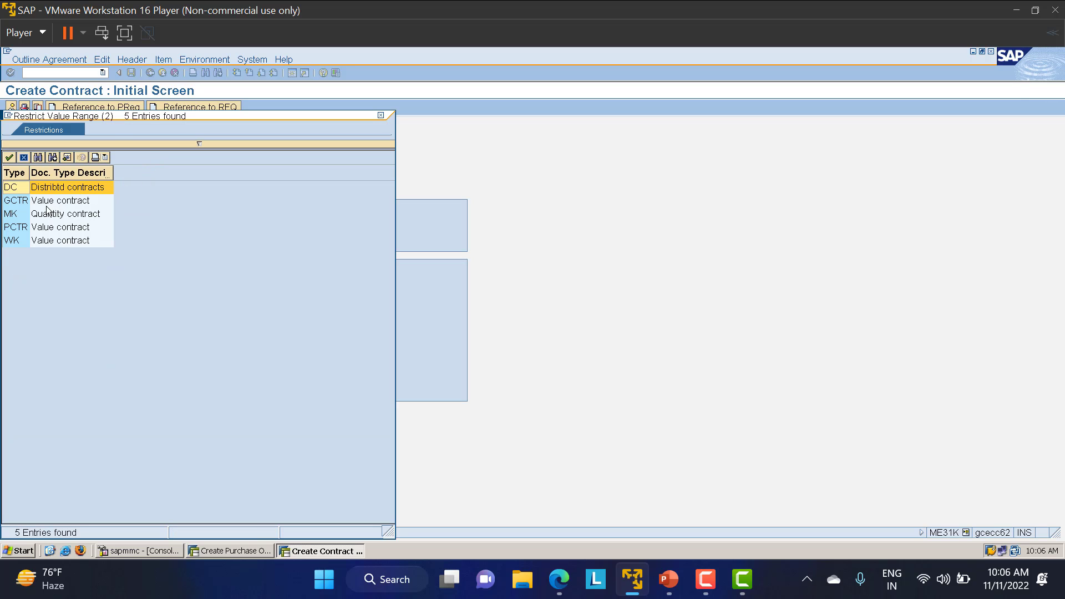
double_click(44, 238)
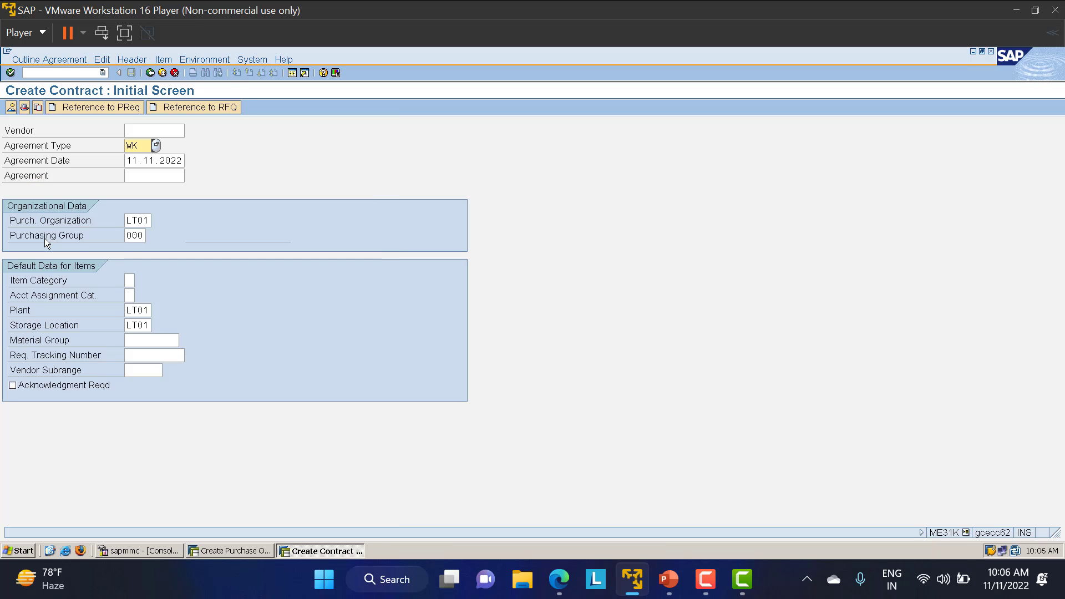
click(154, 129)
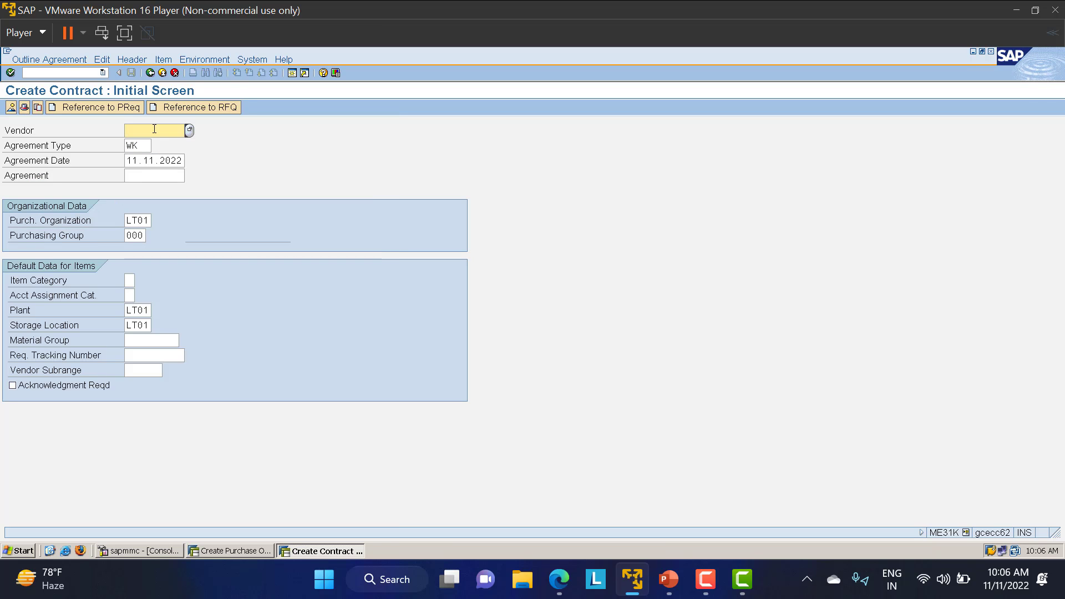
text(200075)
key(Return)
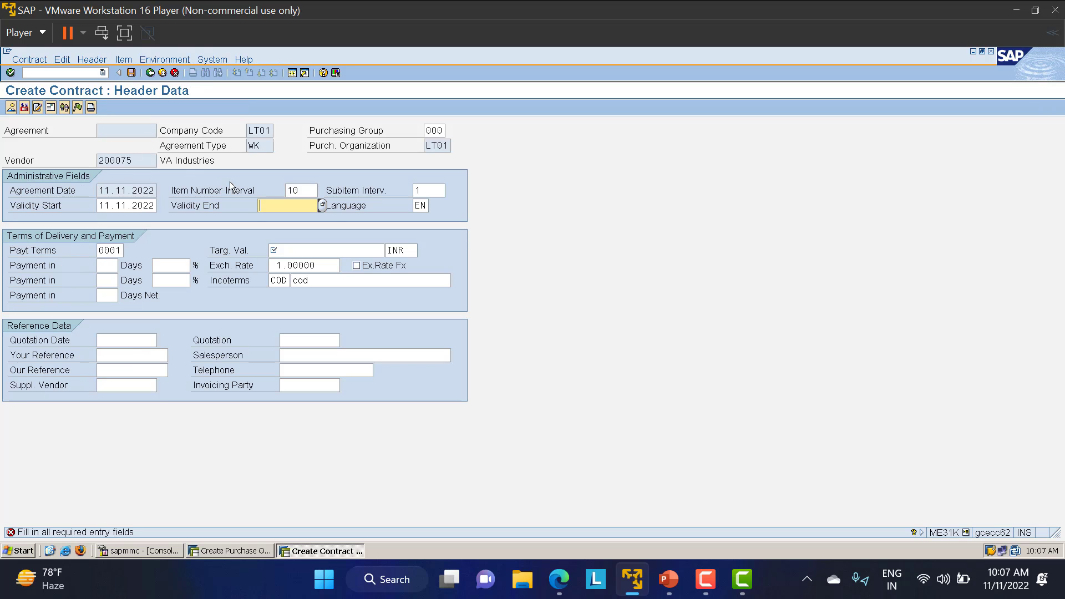
- Set the contract's validity end to 11.12.2022 and target value to 100000 INR, and proceed to the item overview
click(322, 206)
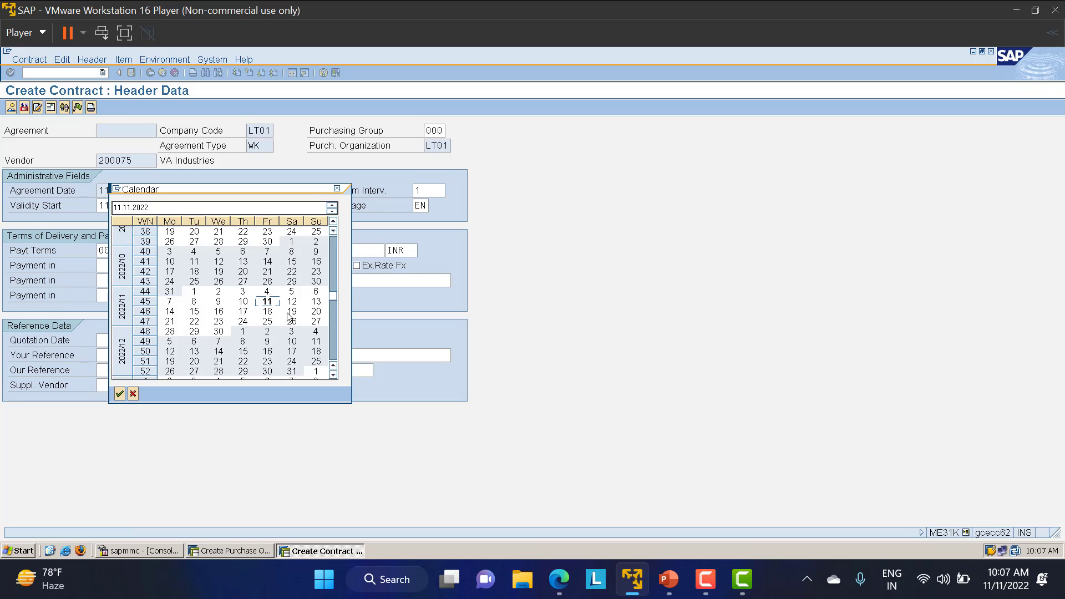
double_click(316, 342)
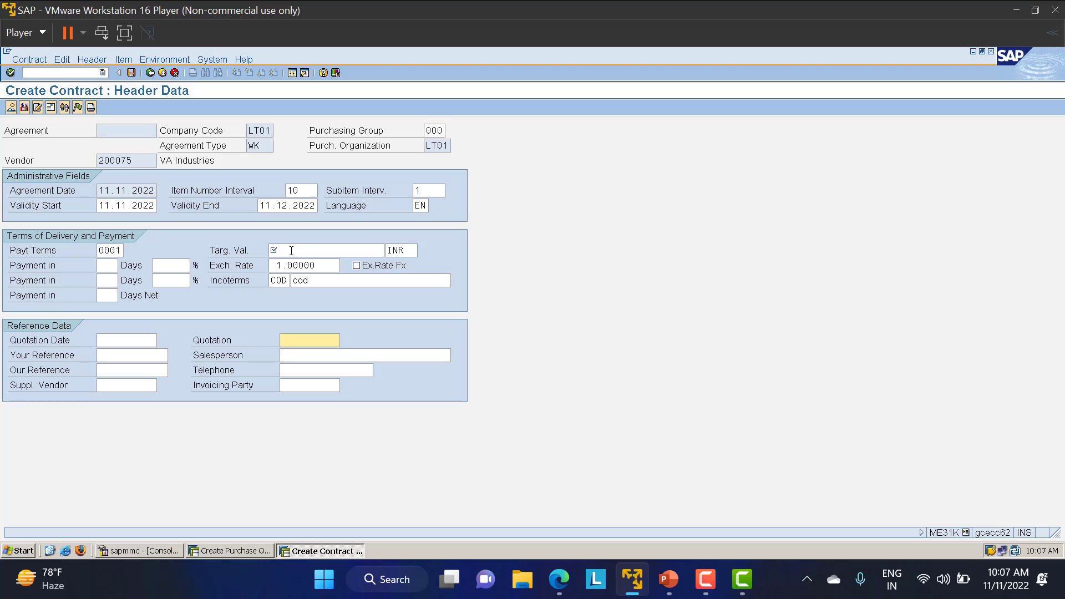
click(291, 250)
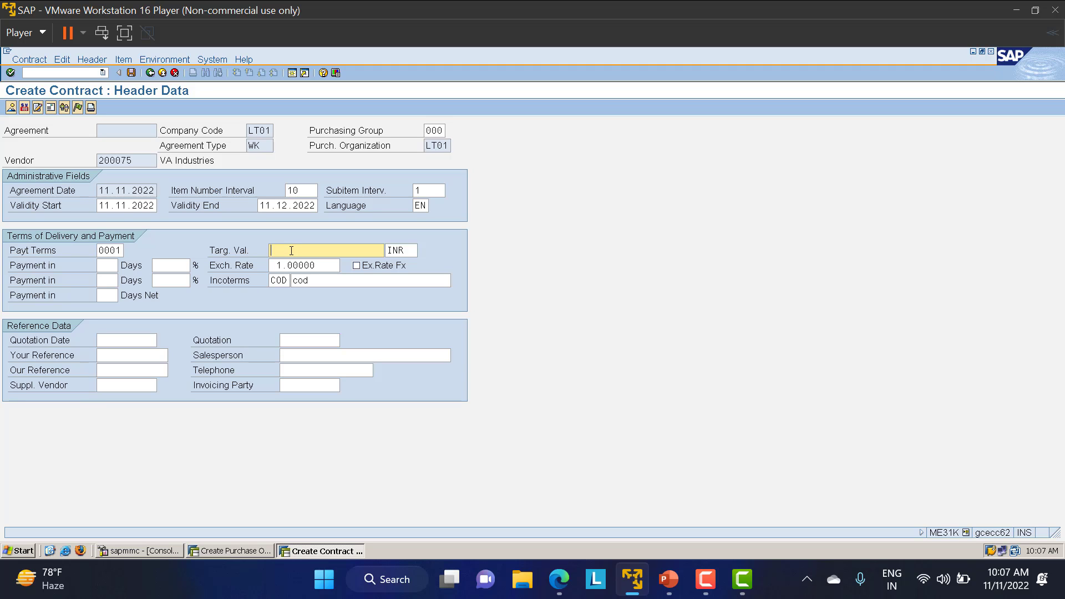
text(1)
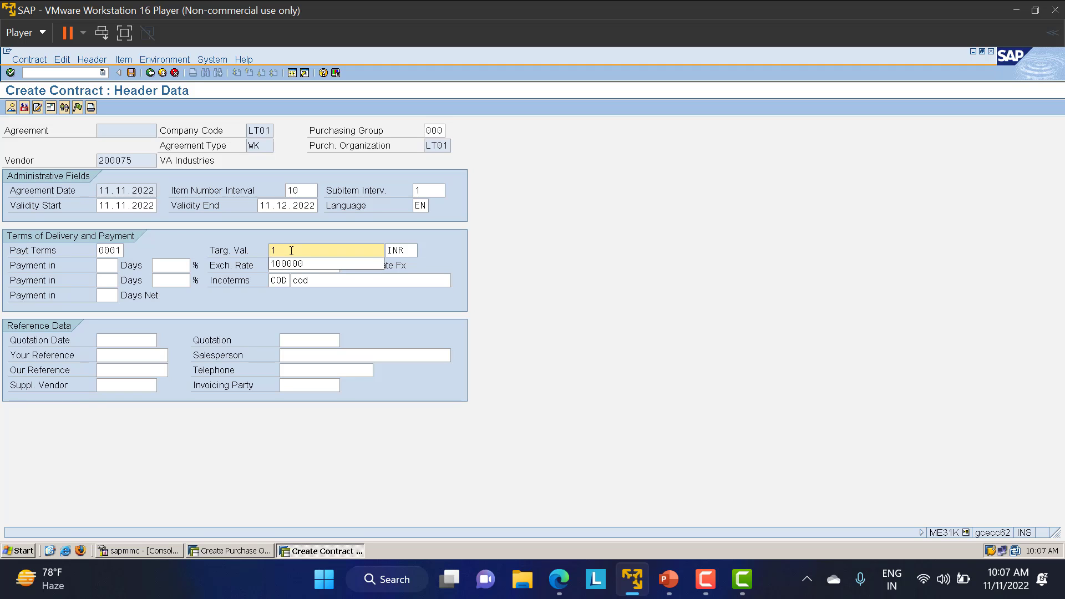
text(00000)
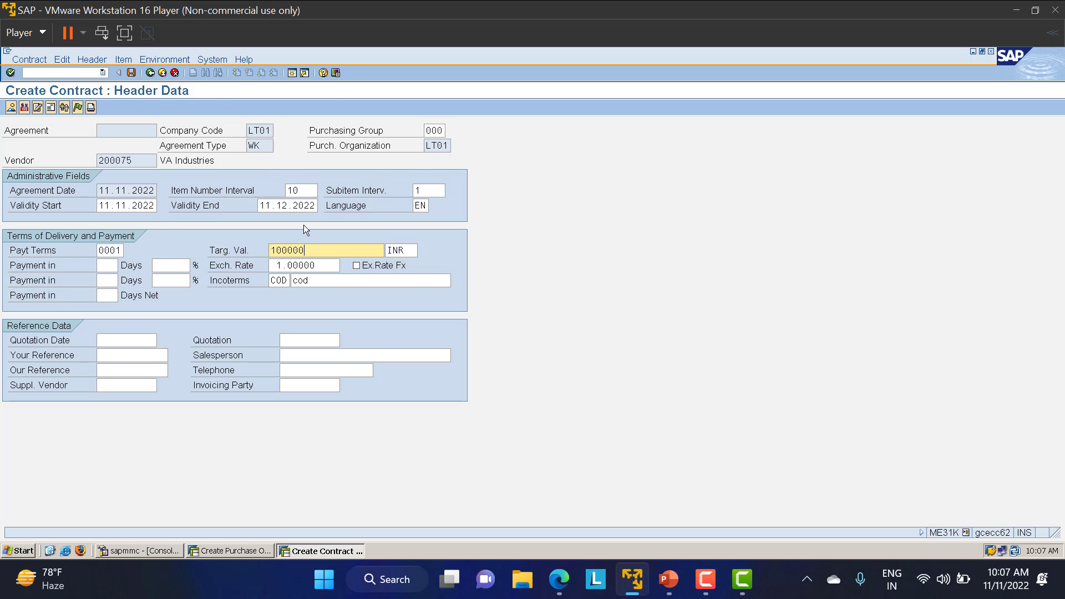
key(Return)
- Enter contract item 10 with material 500000002, target quantity 1000 and net price 100
click(122, 191)
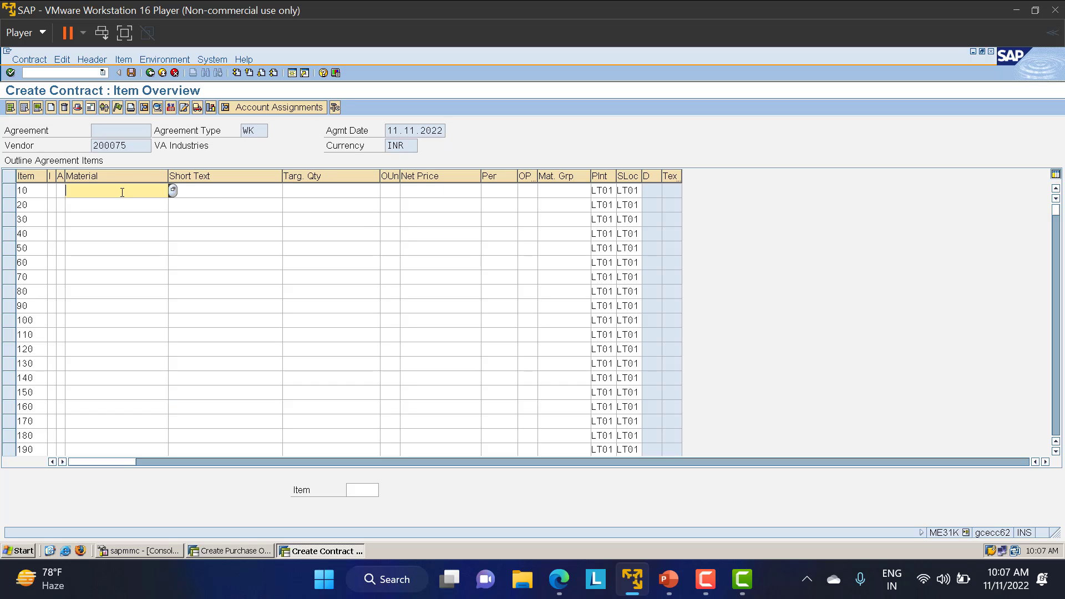
text(5)
click(108, 209)
click(315, 191)
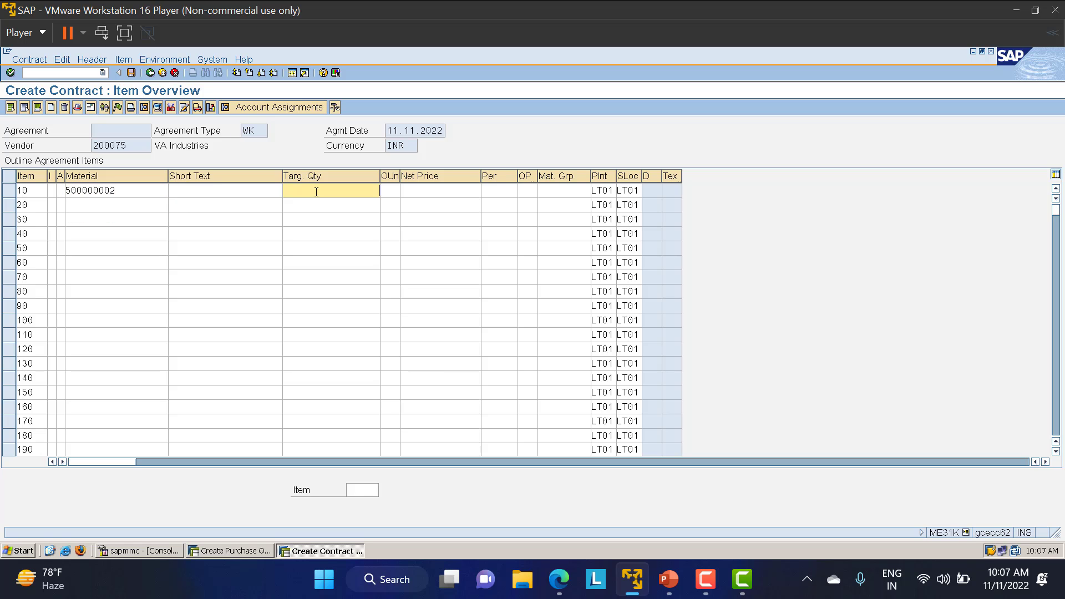
text(1000)
key(Return)
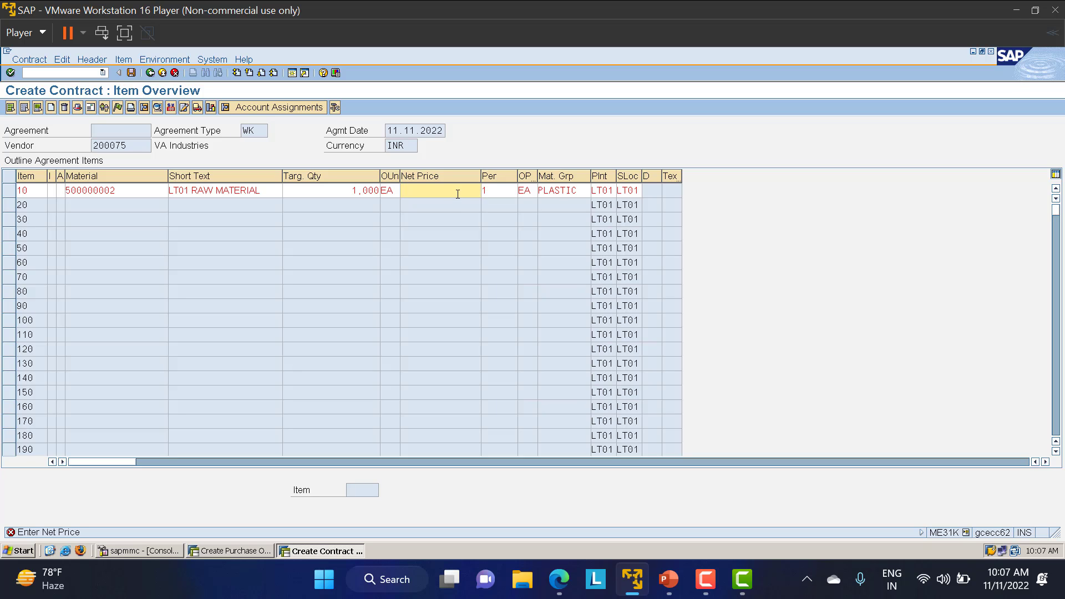
text(100)
drag(341, 193, 381, 191)
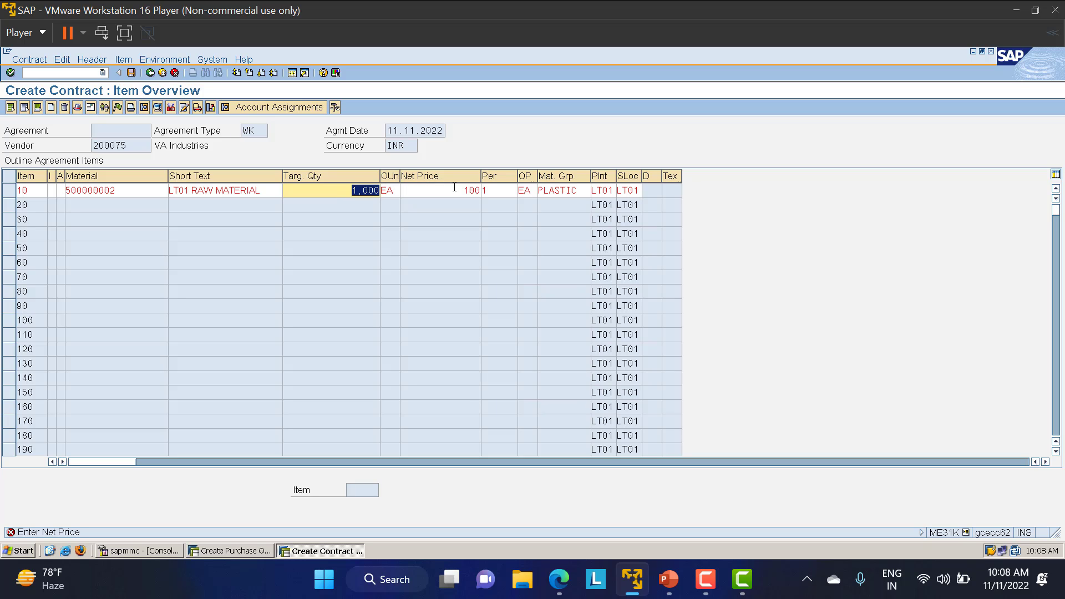
drag(454, 190, 480, 190)
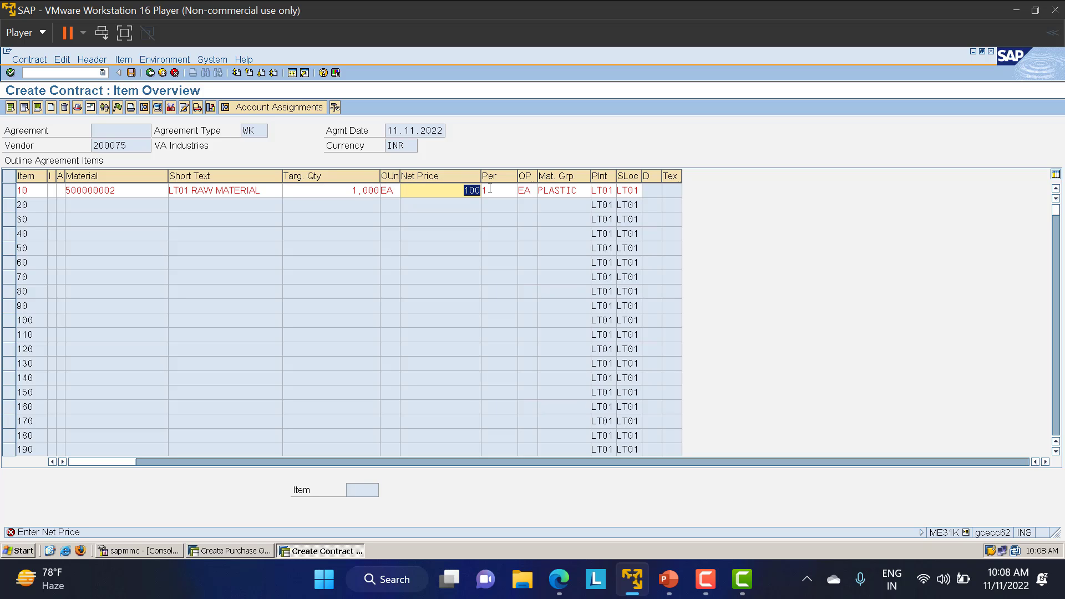
key(Return)
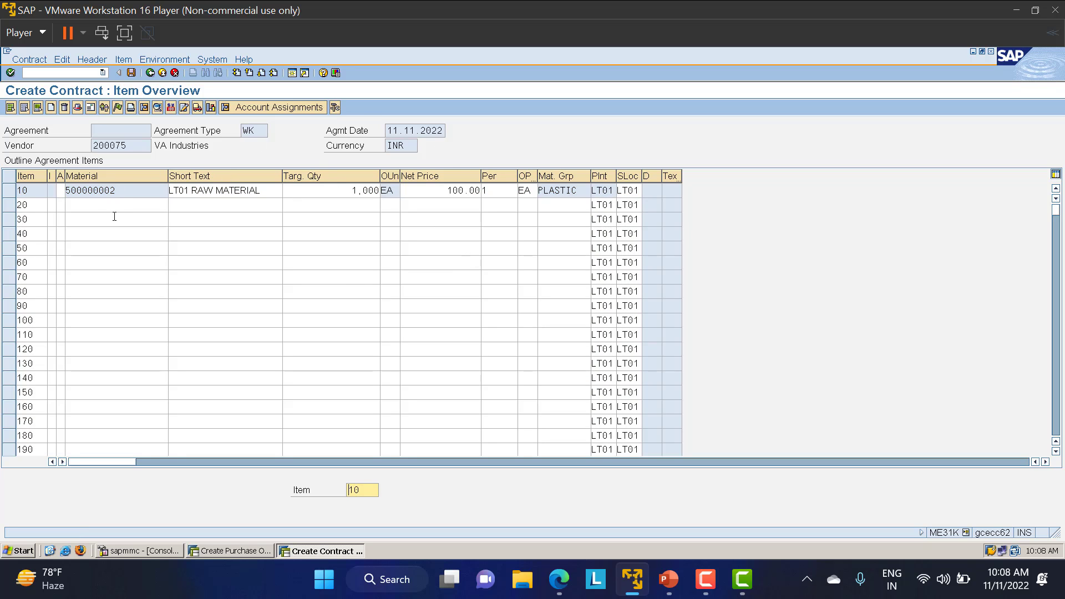
- Review item 10's gross price condition, return to the item overview and save the value contract
double_click(355, 192)
click(350, 191)
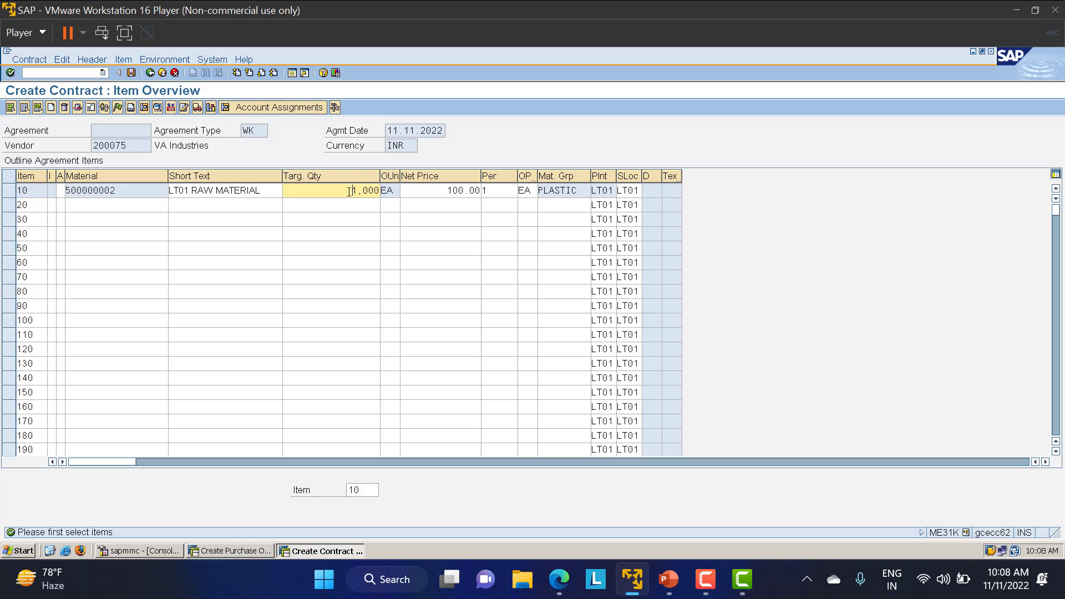
click(158, 107)
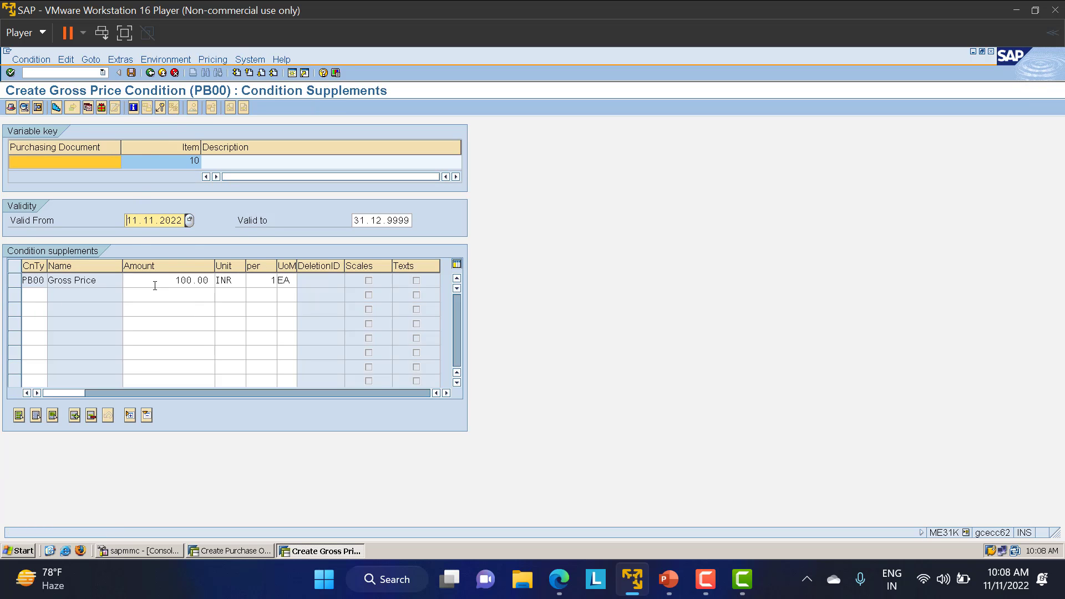
click(149, 73)
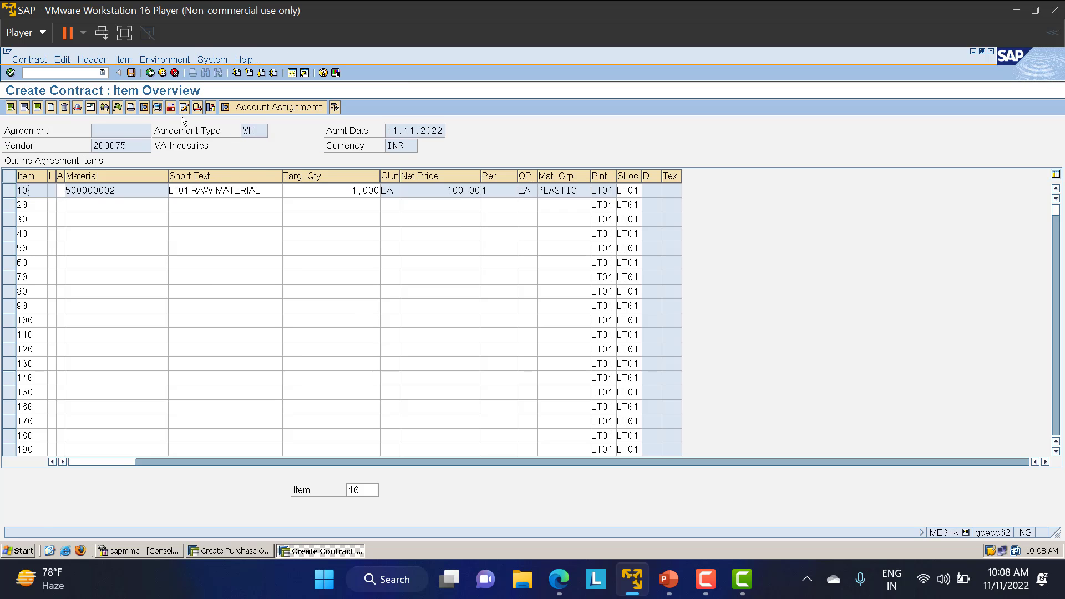
click(130, 73)
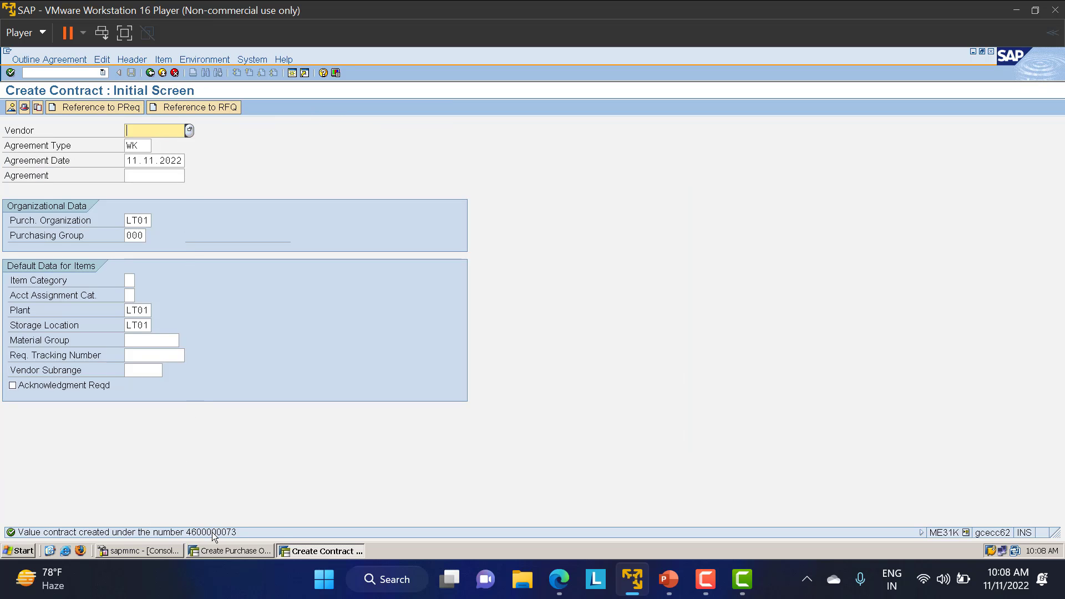
- Release the new value contract in ME35K with release code CR and save the release
click(229, 551)
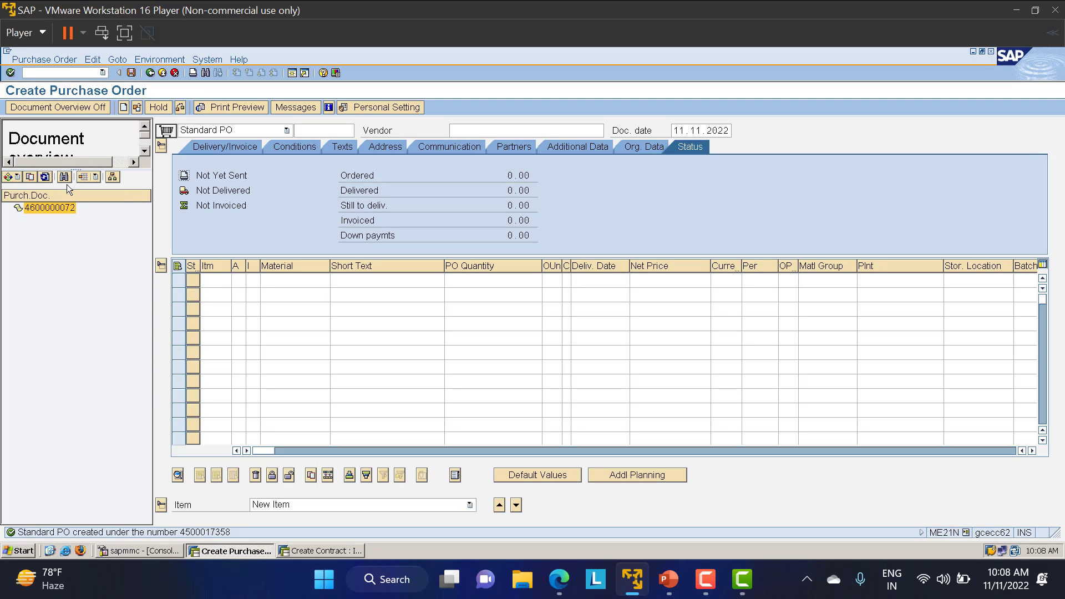
click(316, 550)
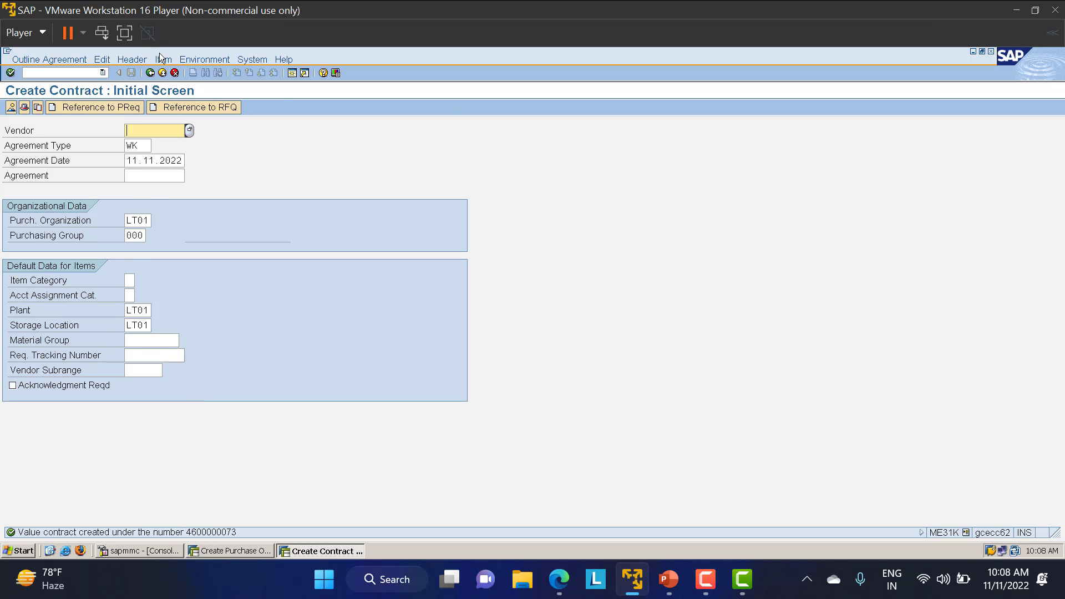
click(147, 76)
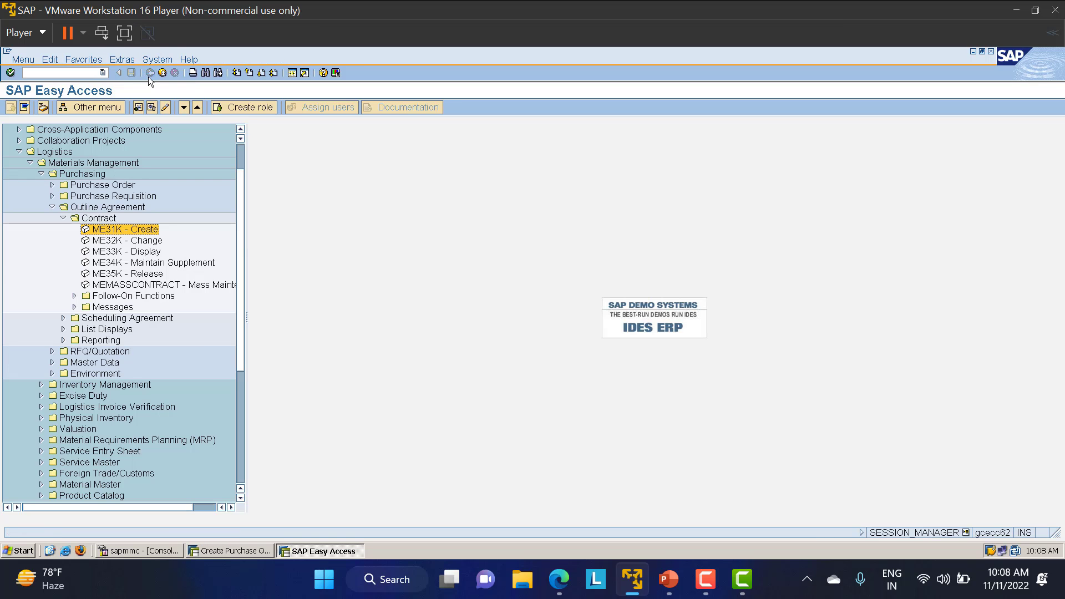
click(119, 274)
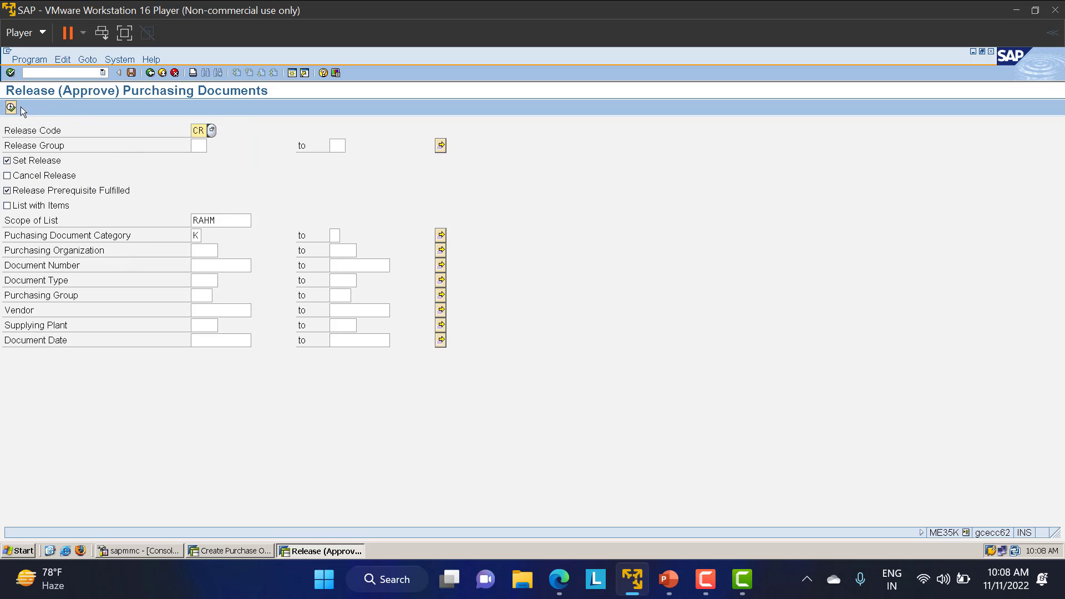
click(12, 109)
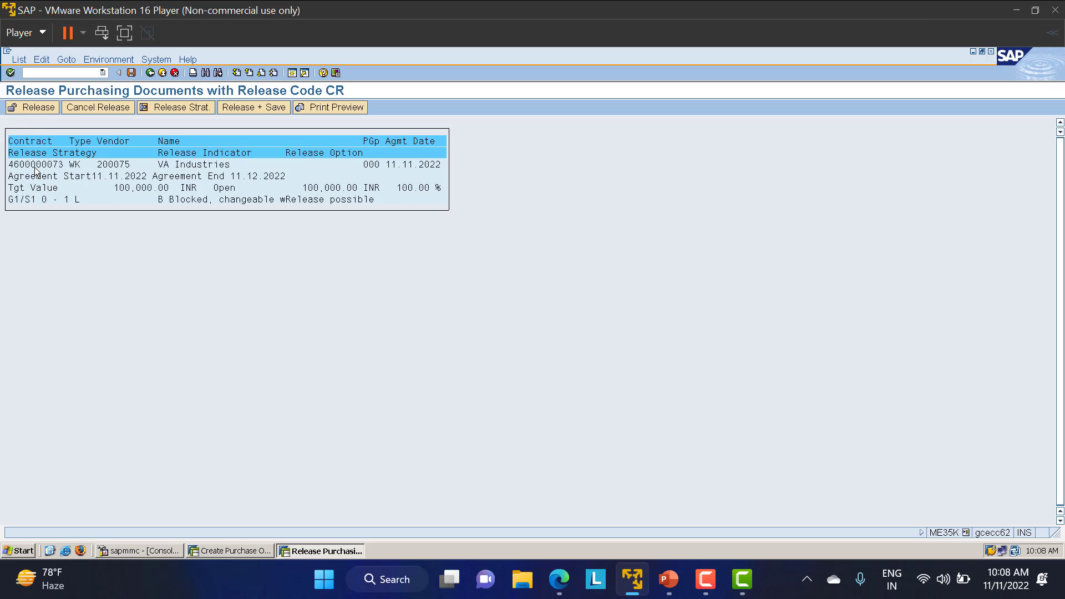
click(34, 166)
click(39, 109)
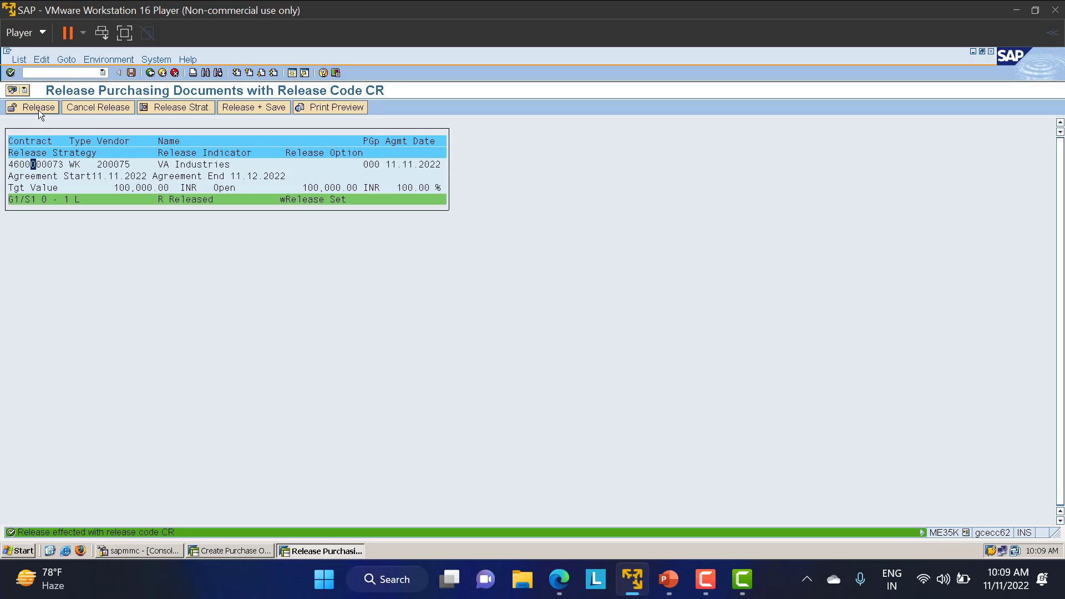
click(132, 72)
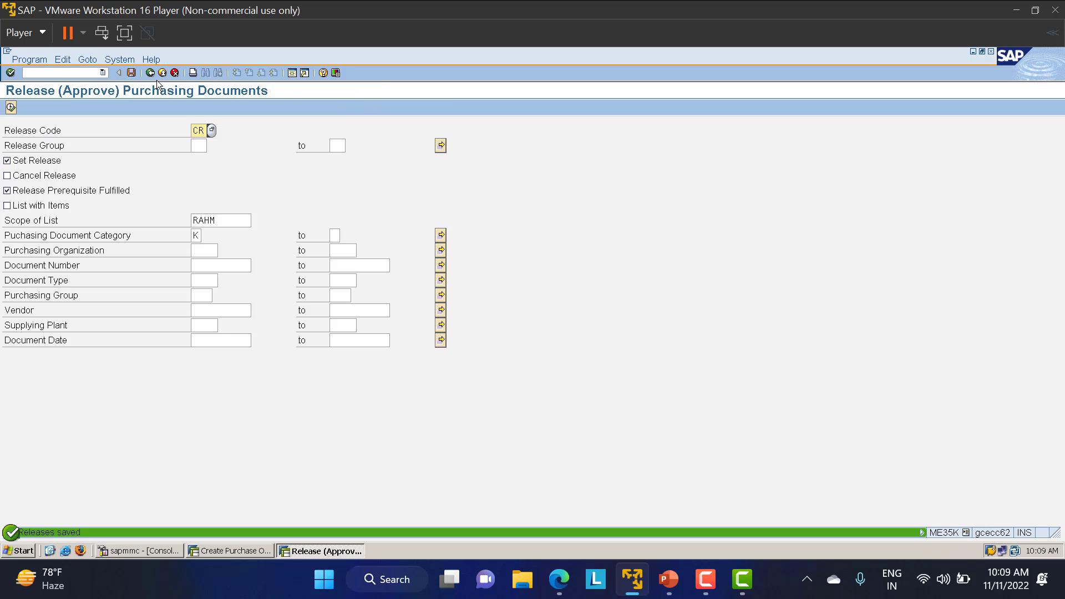
- Check for contracts awaiting release under release code MN, then return to SAP Easy Access
click(212, 130)
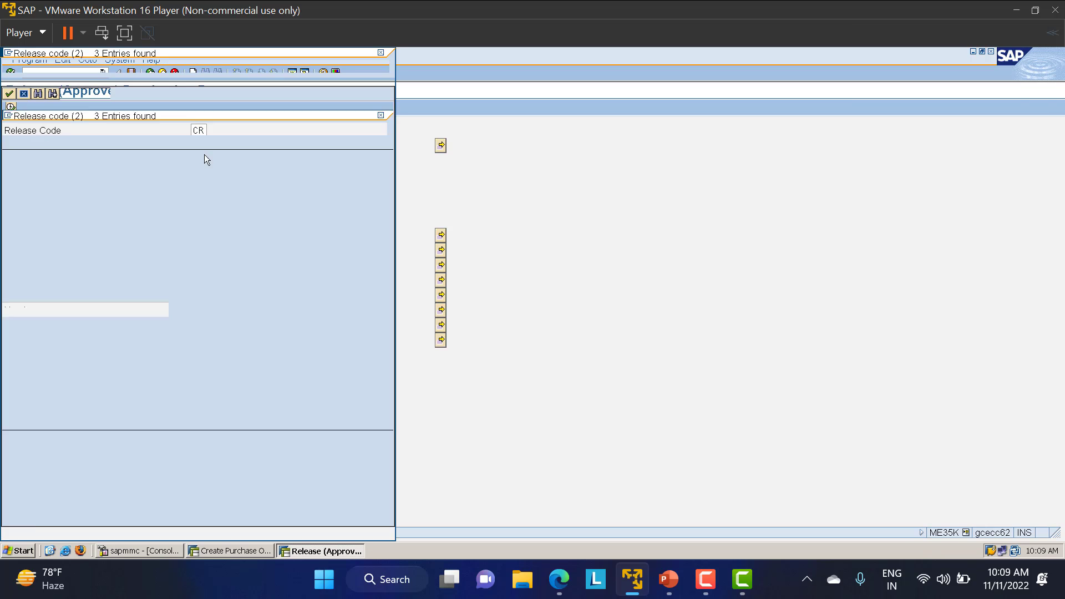
double_click(76, 138)
click(11, 107)
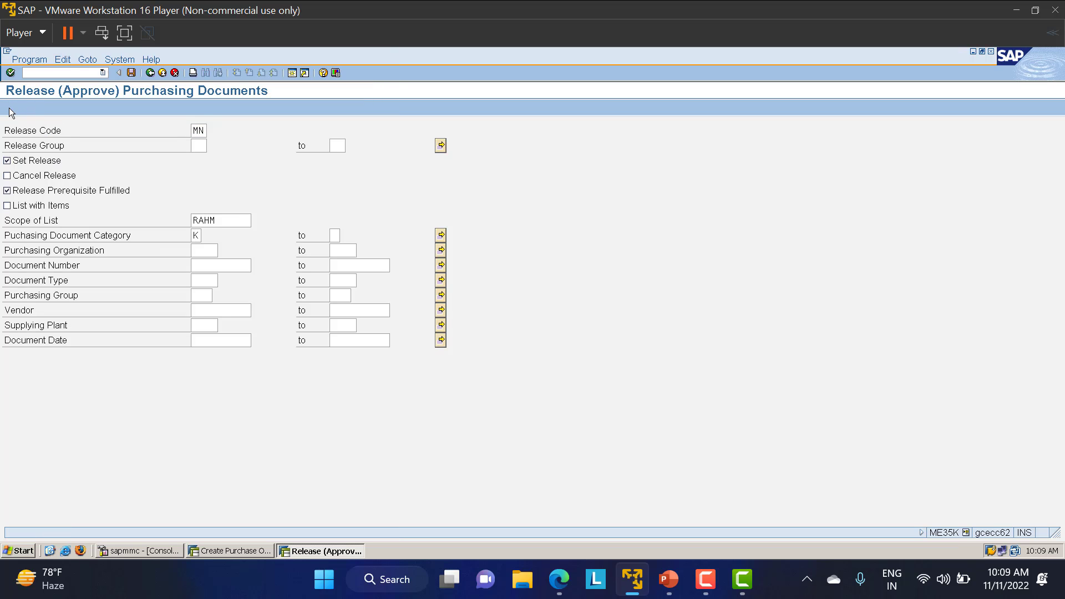
click(149, 73)
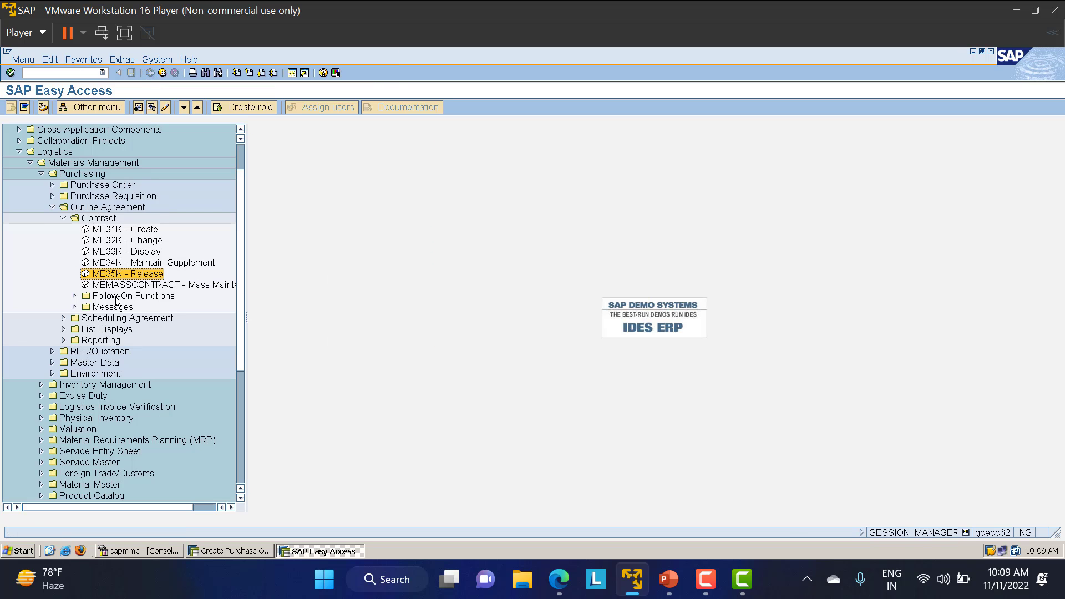
- In the purchase order session, list vendor 200075's contracts without a purchasing document filter and select the new value contract
click(224, 551)
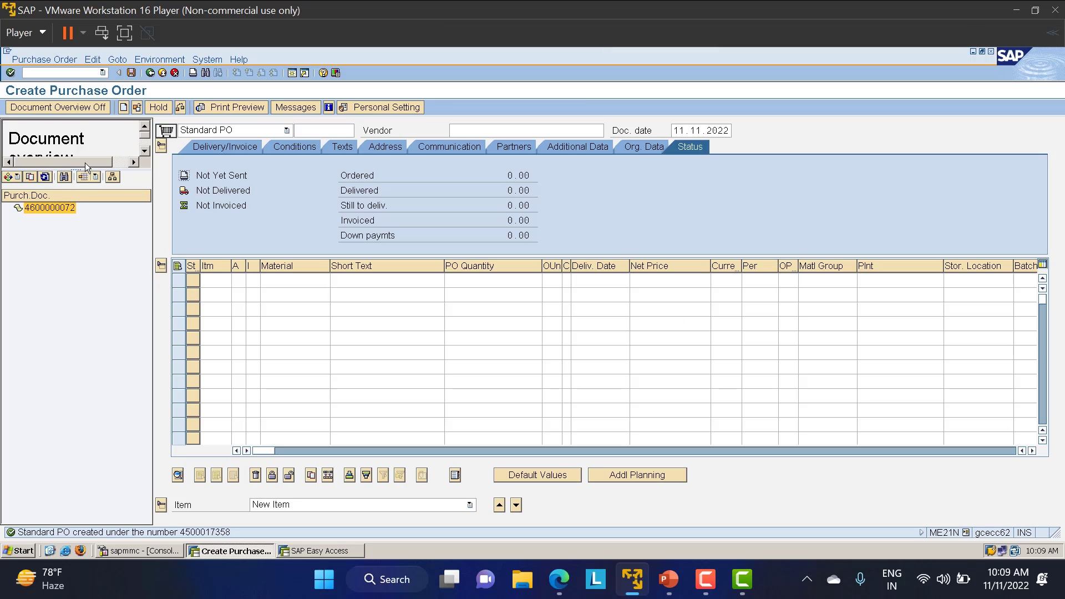
click(9, 178)
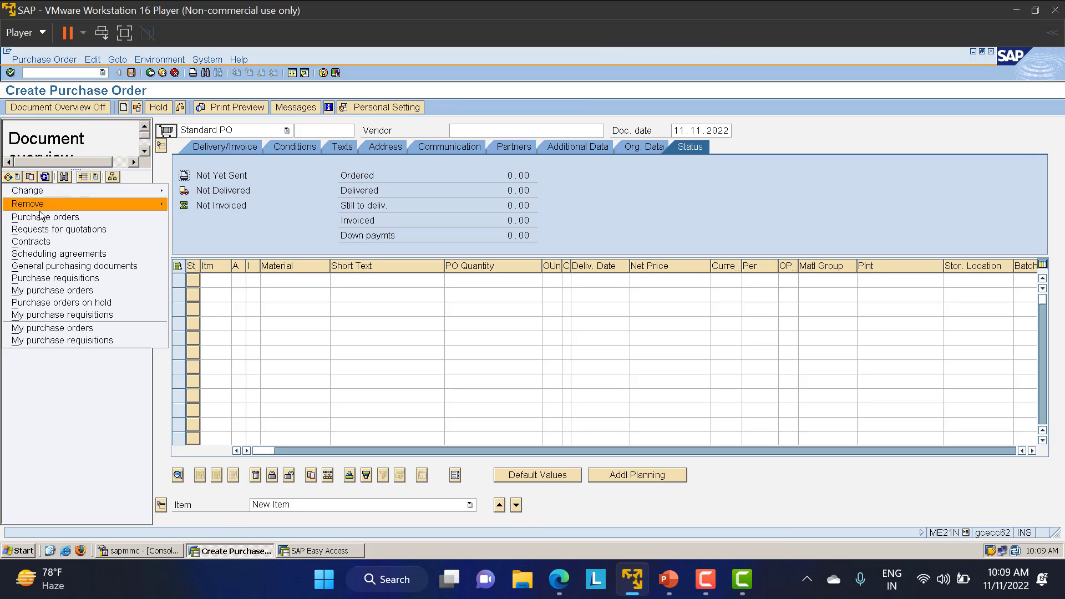
click(60, 245)
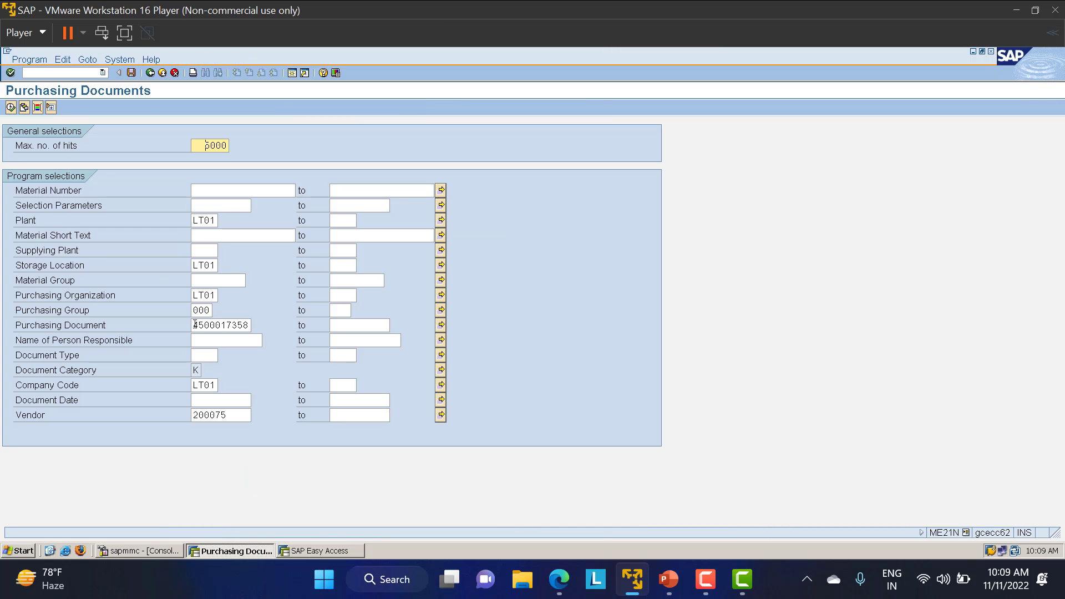
drag(194, 325, 279, 335)
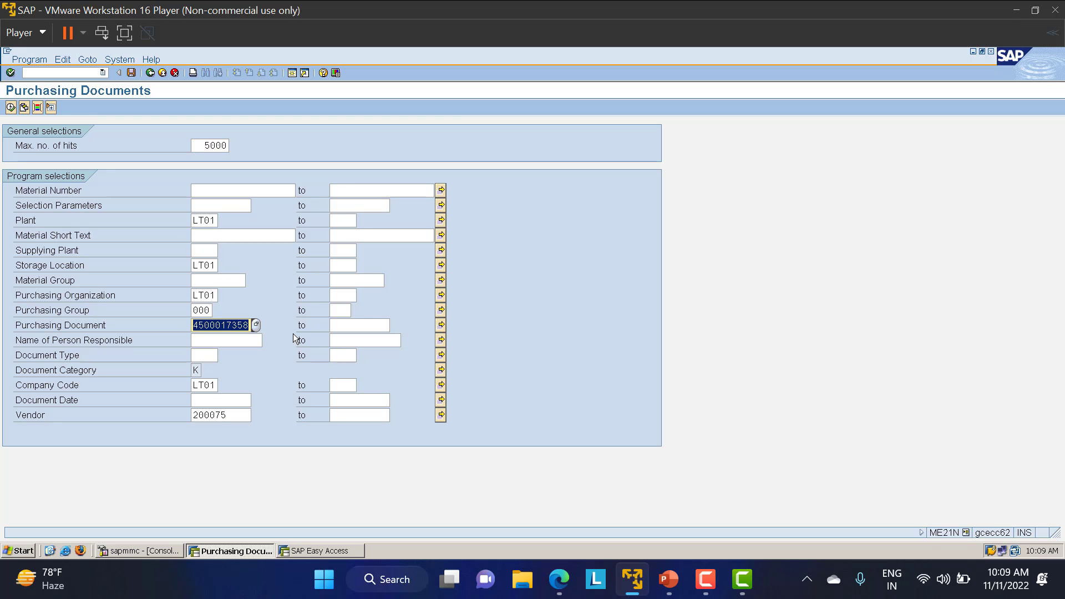
key(Delete)
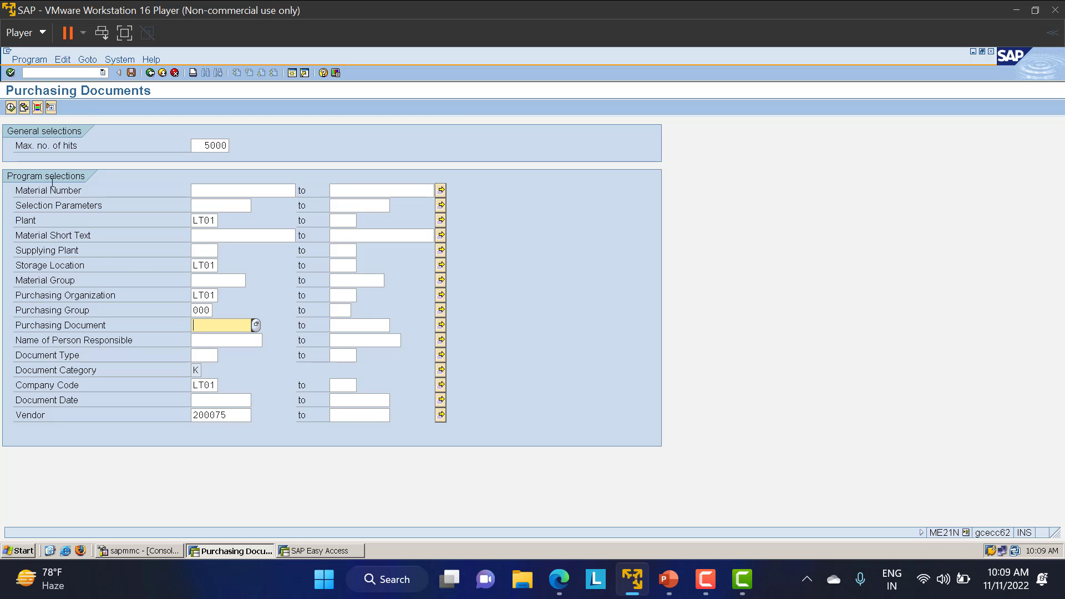
click(11, 108)
click(58, 221)
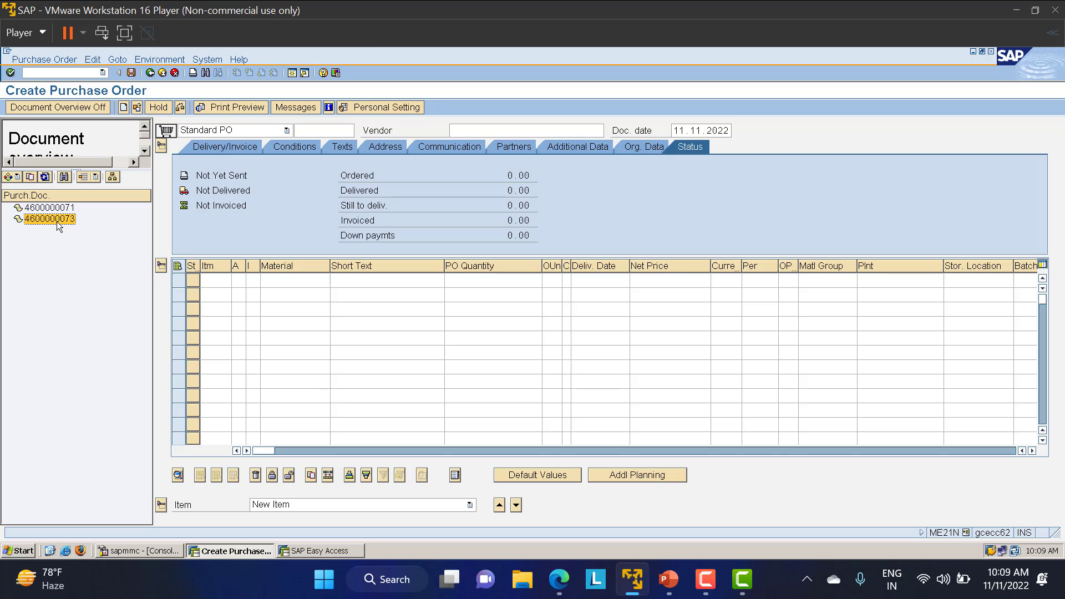
- Adopt the value contract into the order with a PO quantity of 100 EA, check the order and close the message log
click(169, 132)
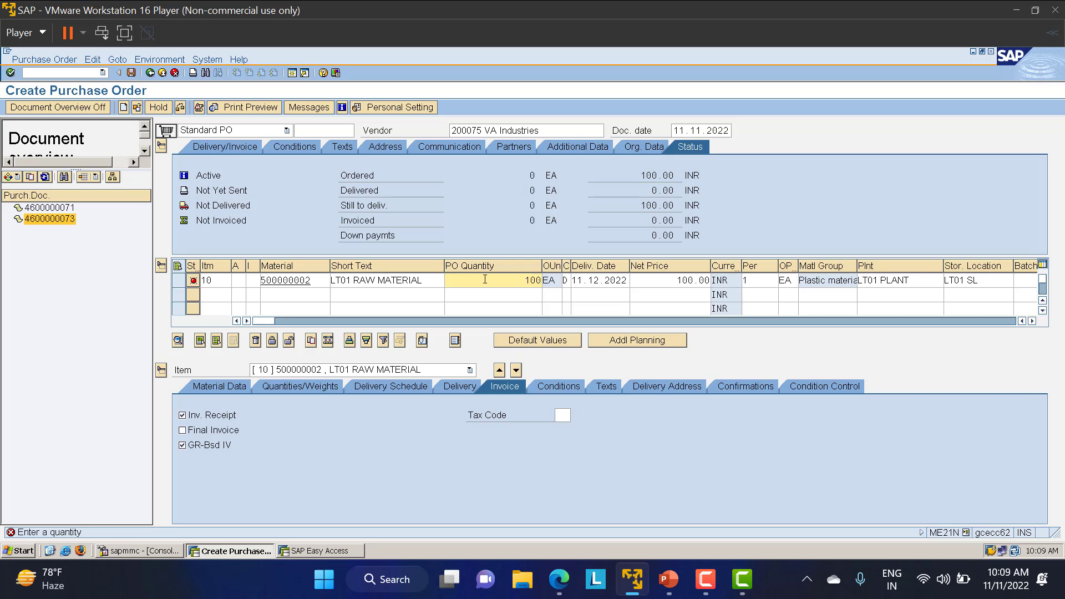
key(Return)
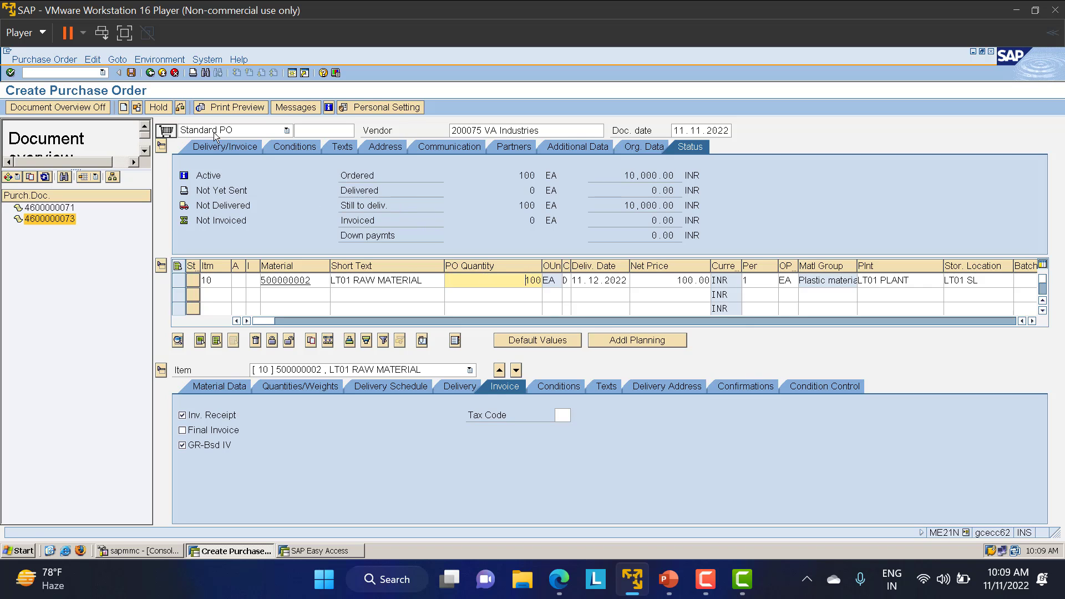
click(180, 107)
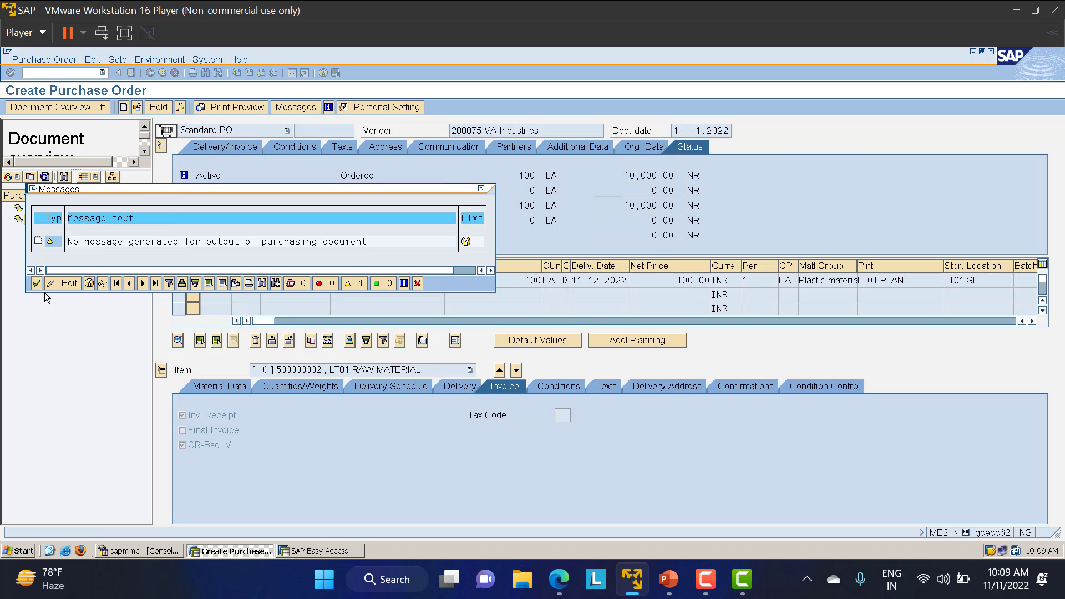
click(36, 283)
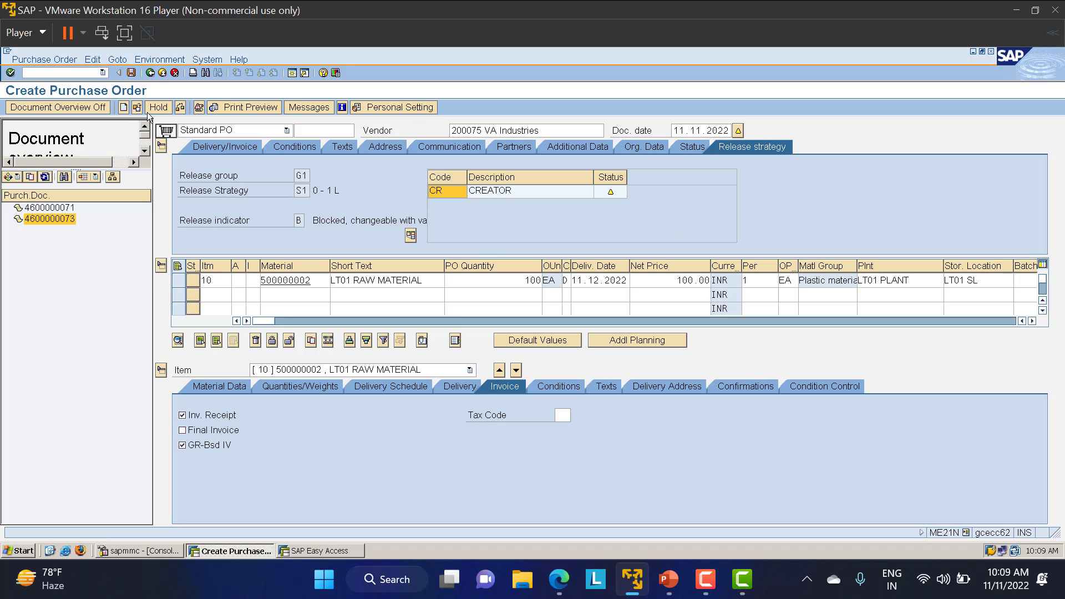
- Save the purchase order for 100 EA despite the system messages and switch to the SAP Easy Access session
click(131, 73)
click(220, 282)
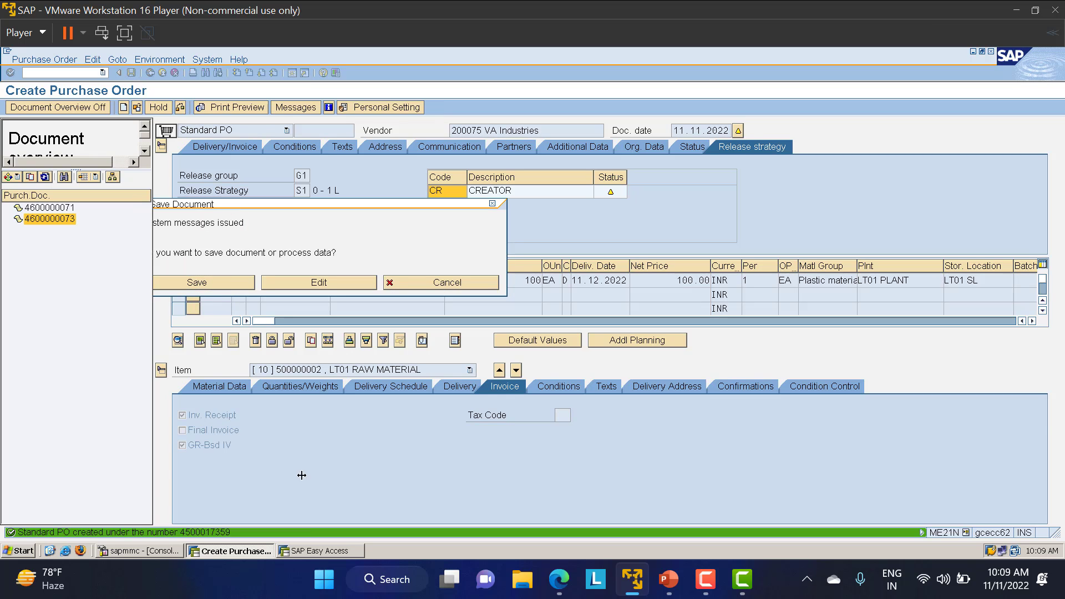
click(315, 552)
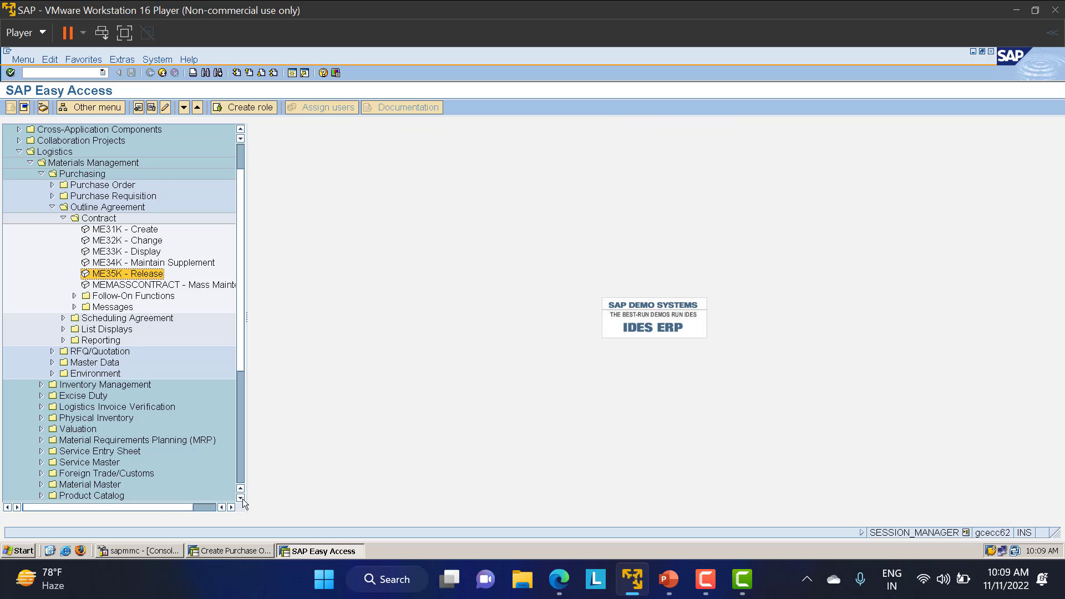
- Display the value contract in ME33K, review the release documentation of item 10 and return to the item overview
double_click(139, 253)
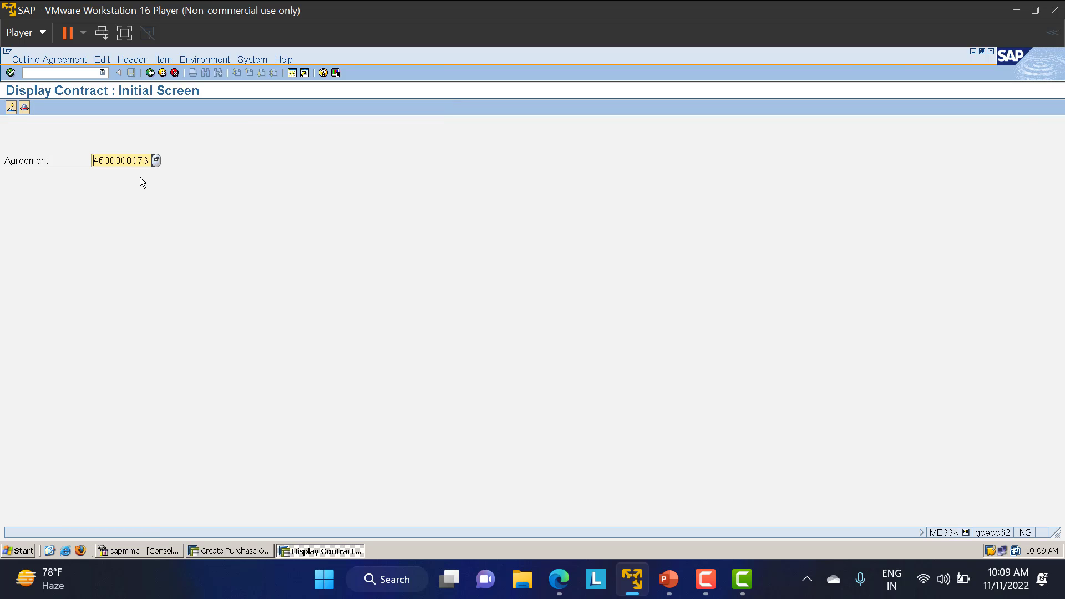
key(Return)
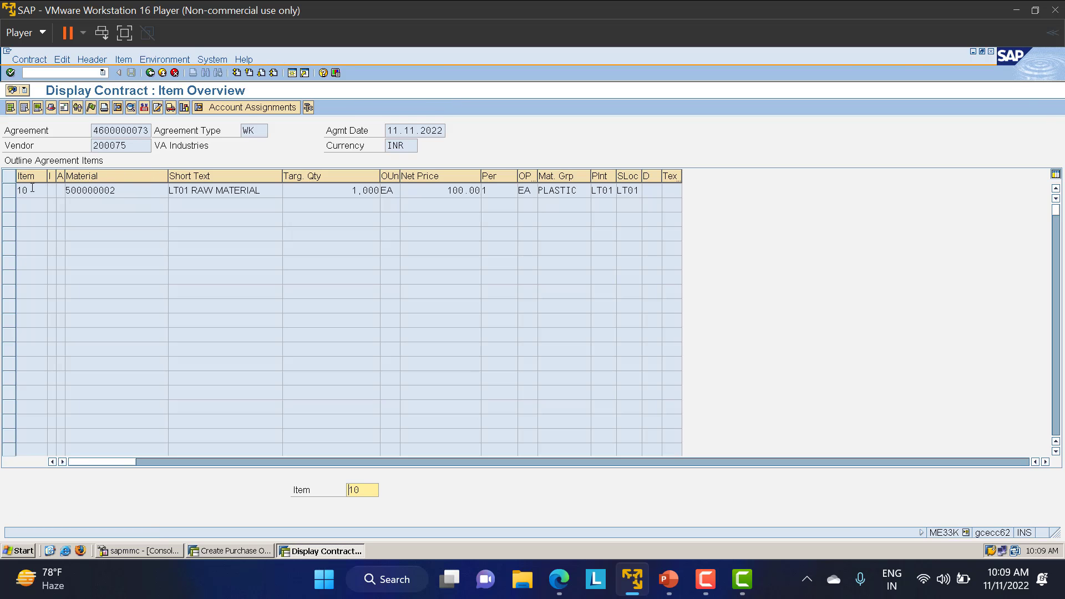
click(9, 194)
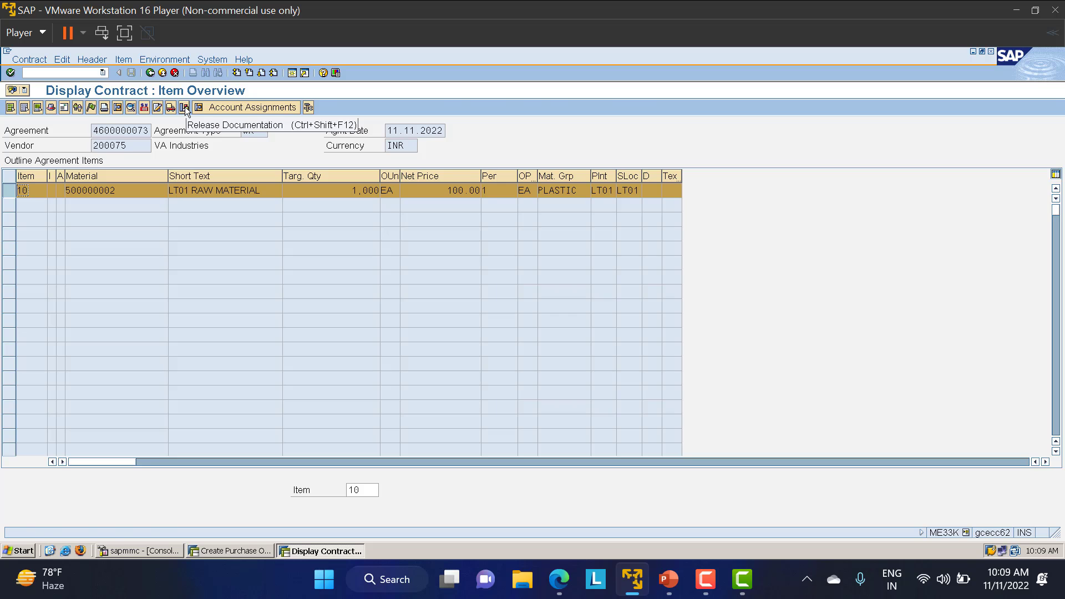
click(185, 107)
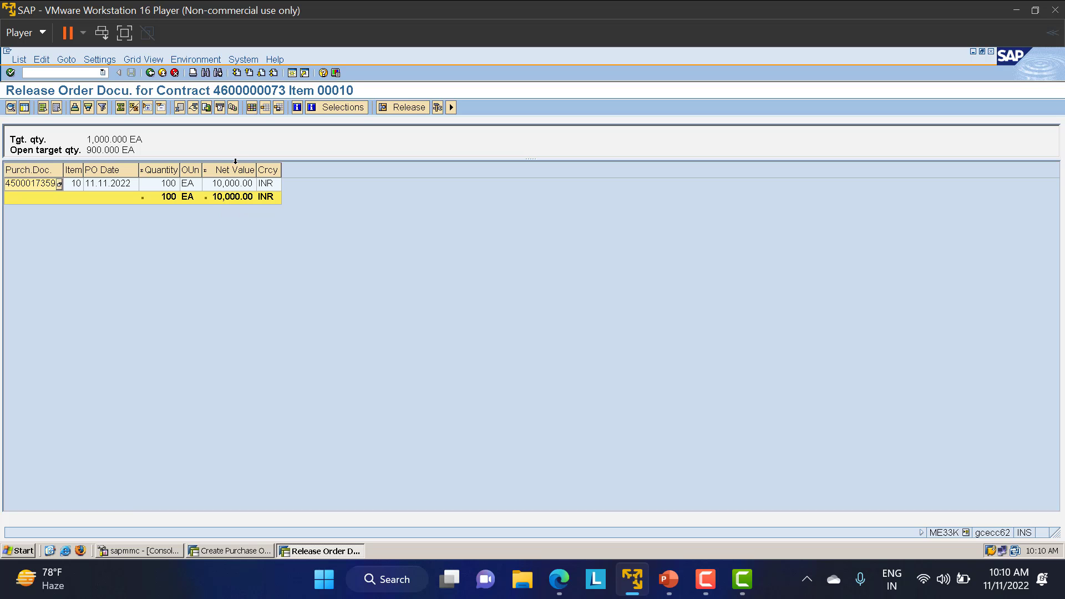
click(151, 72)
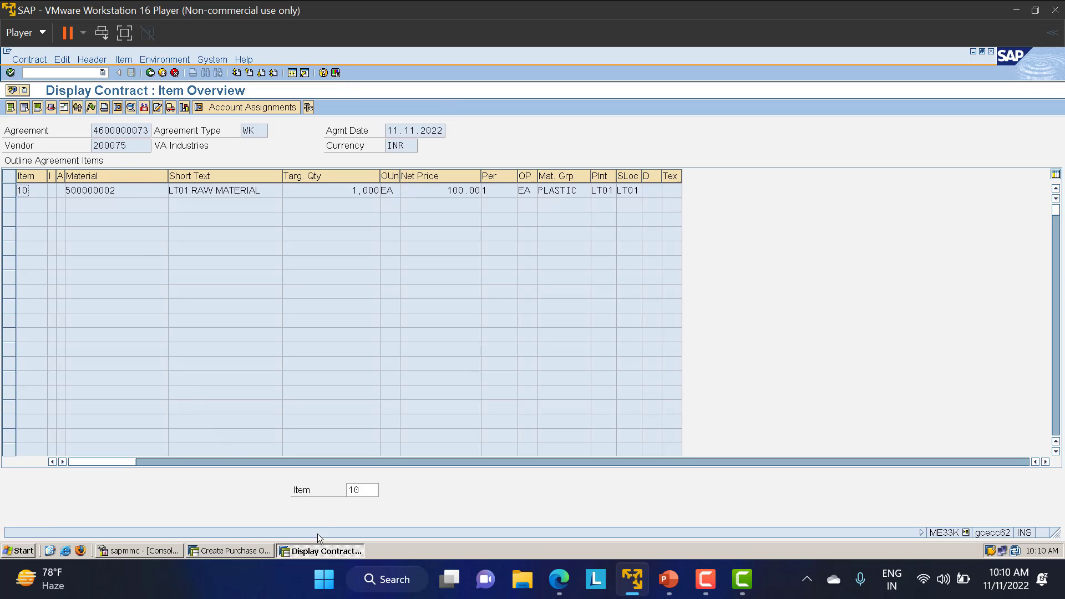
- In the purchase order session, adopt the value contract into a second order with a PO quantity of 800 EA, check it and save it
click(224, 549)
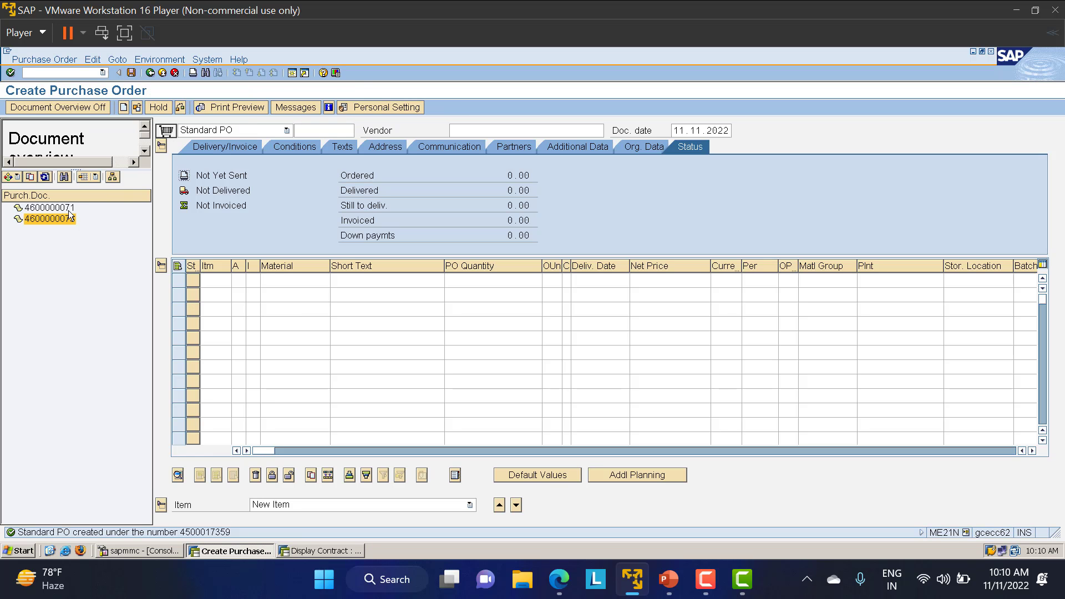
drag(61, 221, 167, 132)
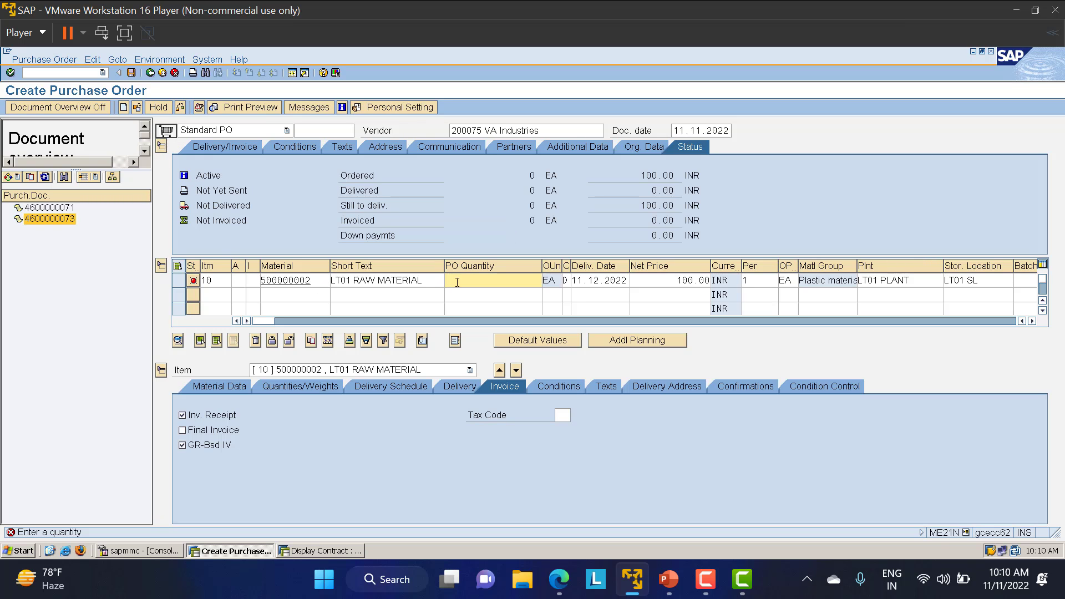
text(800)
key(Return)
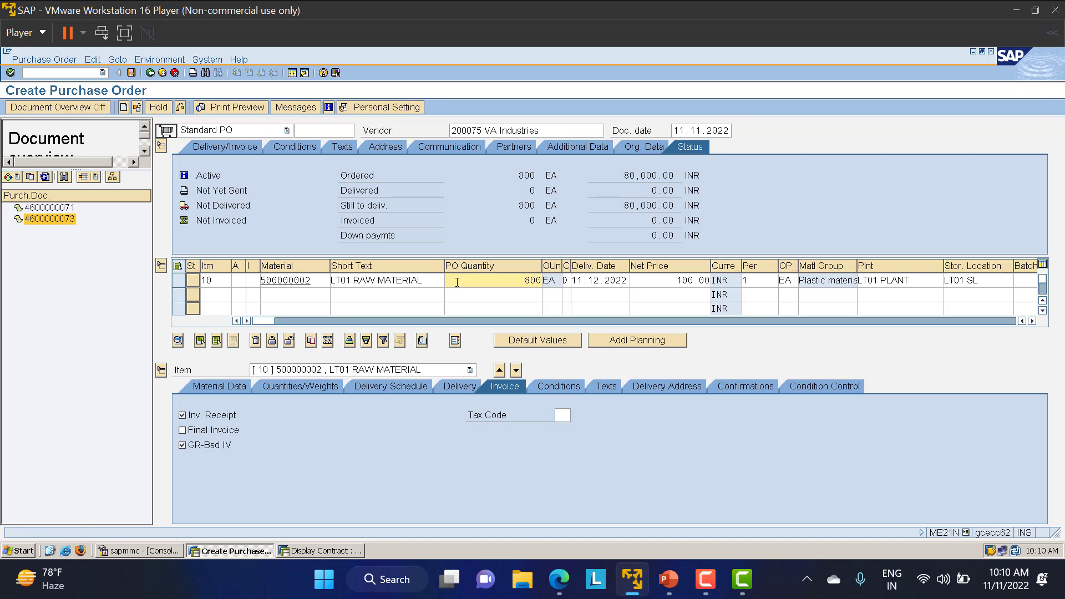
click(179, 109)
click(68, 215)
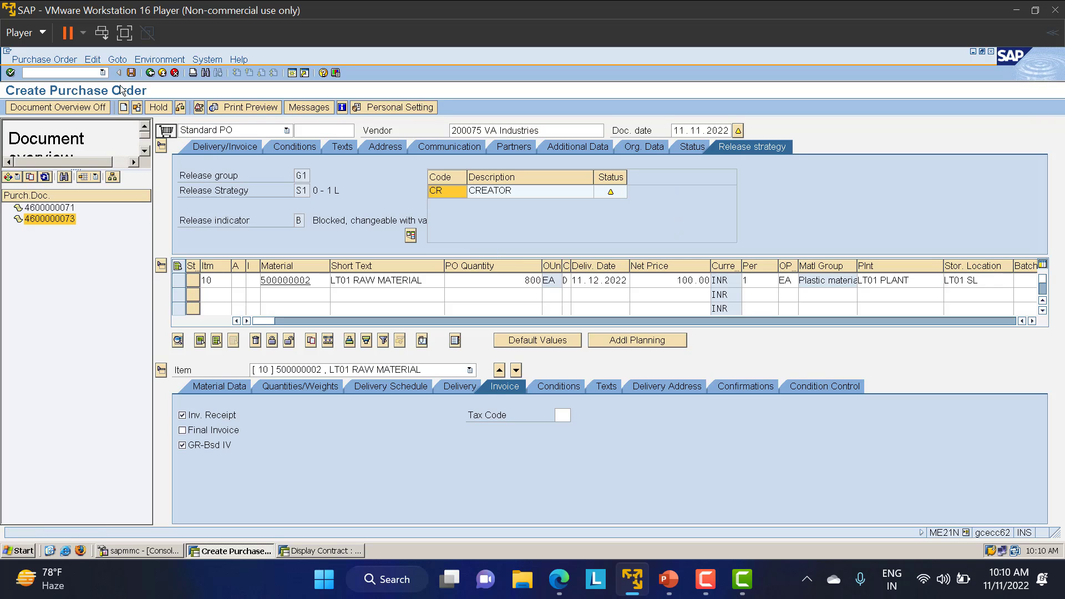
click(131, 73)
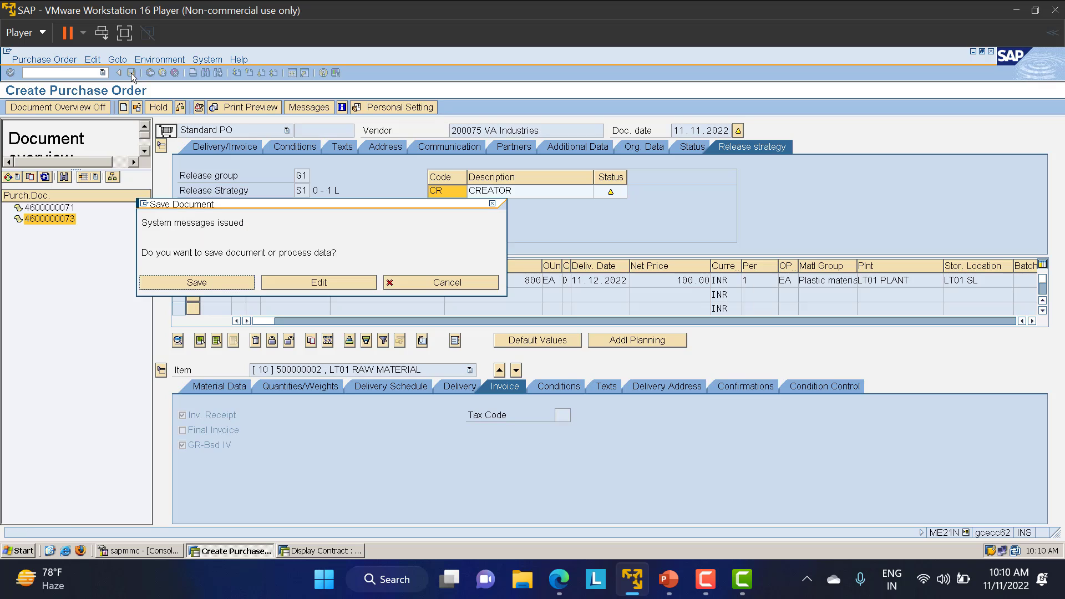
click(205, 284)
- Review the release documentation of the value contract's item 10 for both purchase orders, then return to SAP Easy Access
click(302, 551)
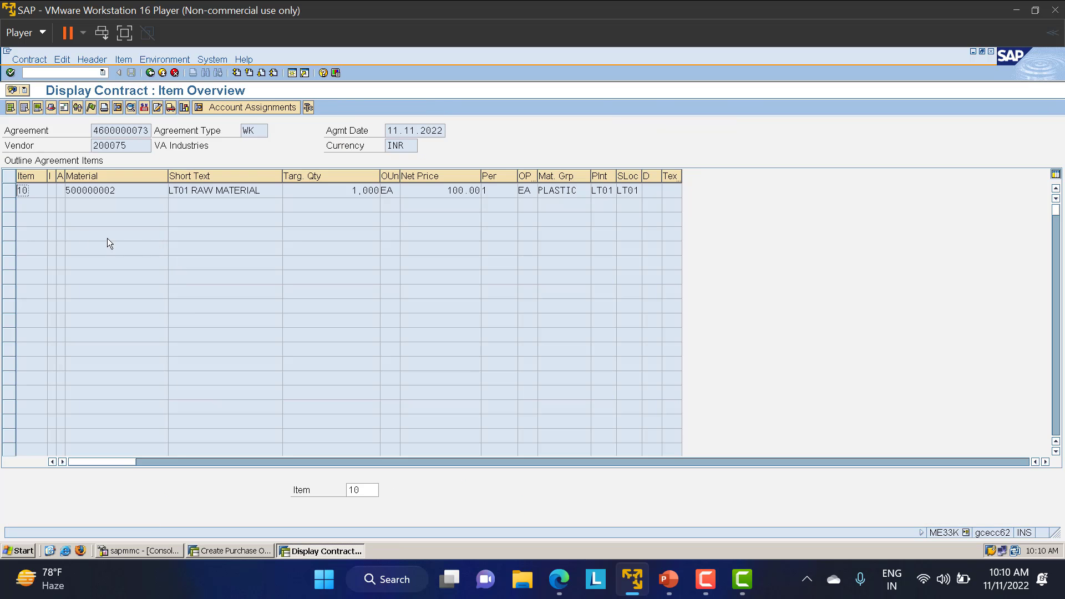
click(9, 191)
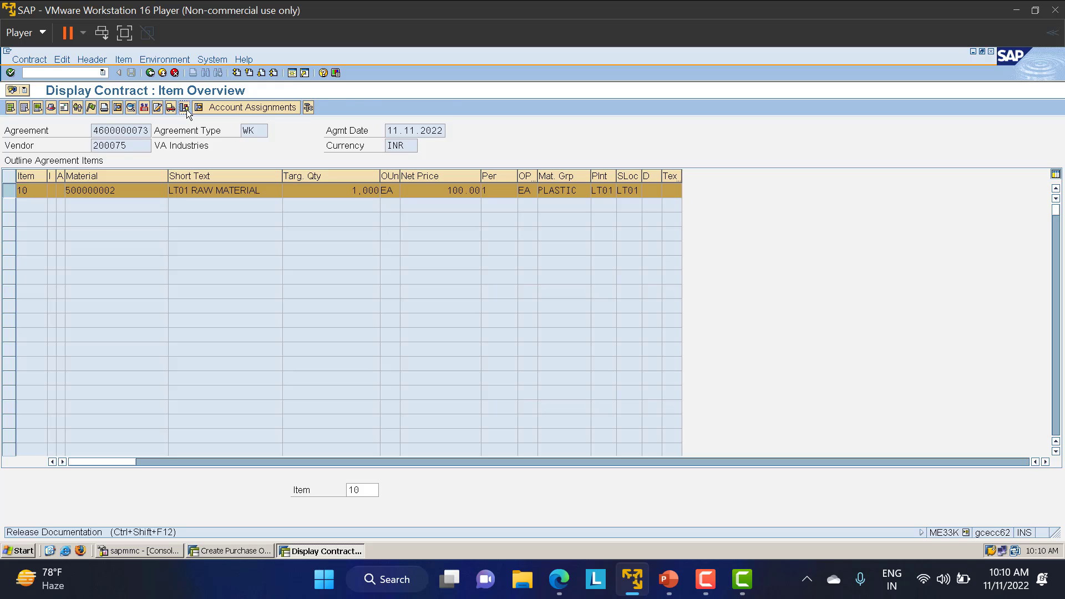
click(184, 108)
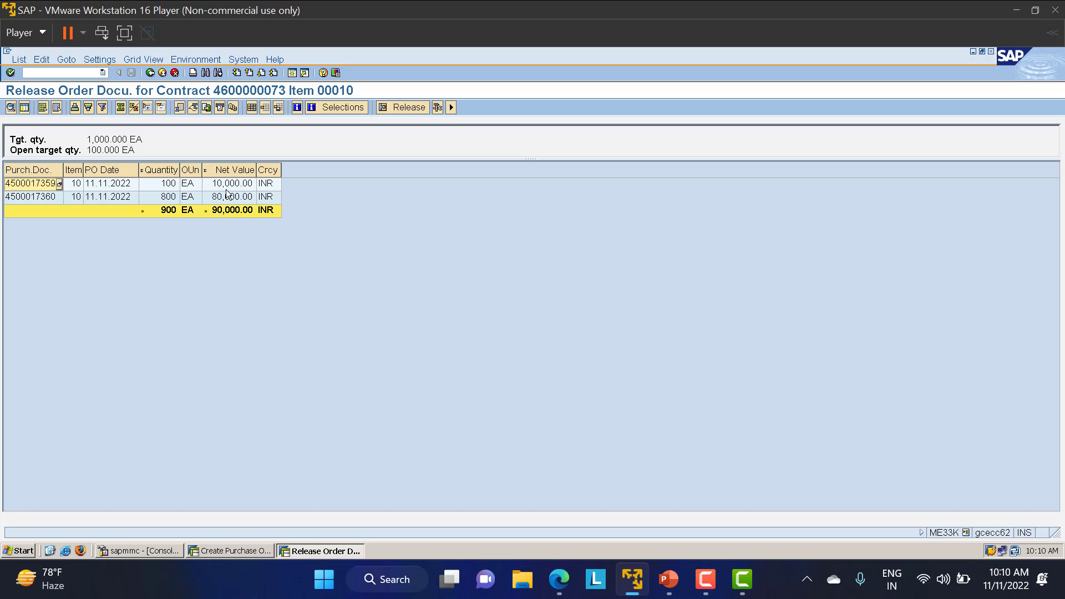
click(150, 73)
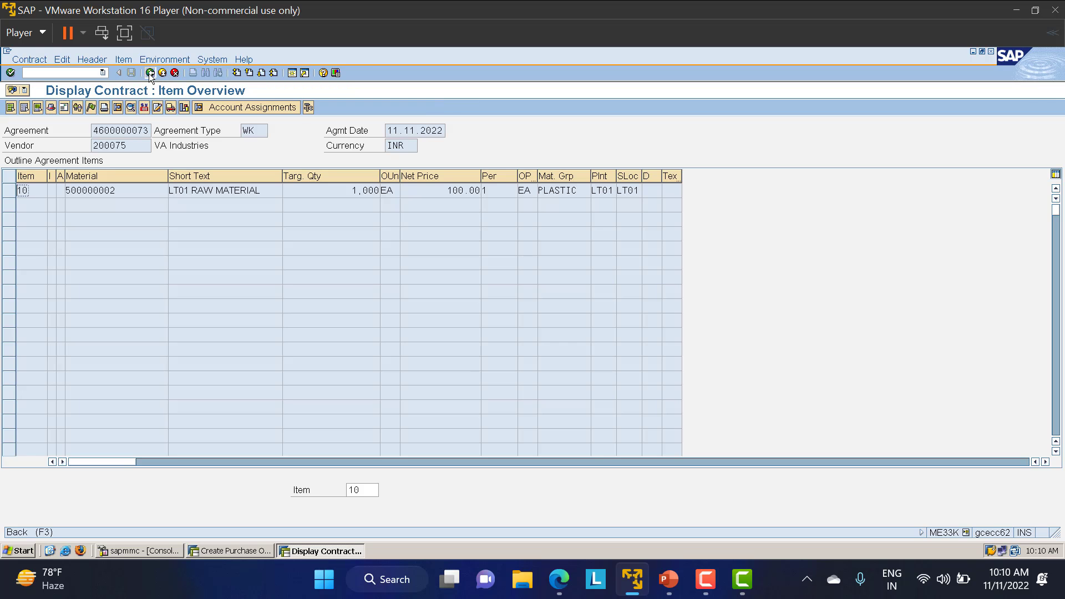
click(149, 73)
click(149, 73)
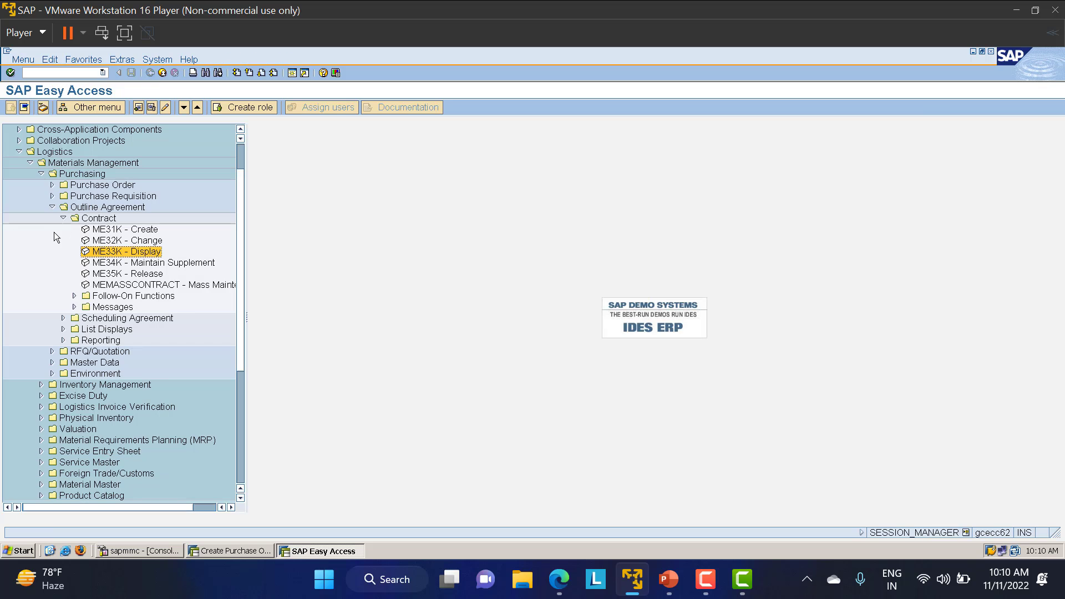
- Start creating a scheduling agreement for a known vendor with transaction ME31L
click(64, 217)
click(52, 207)
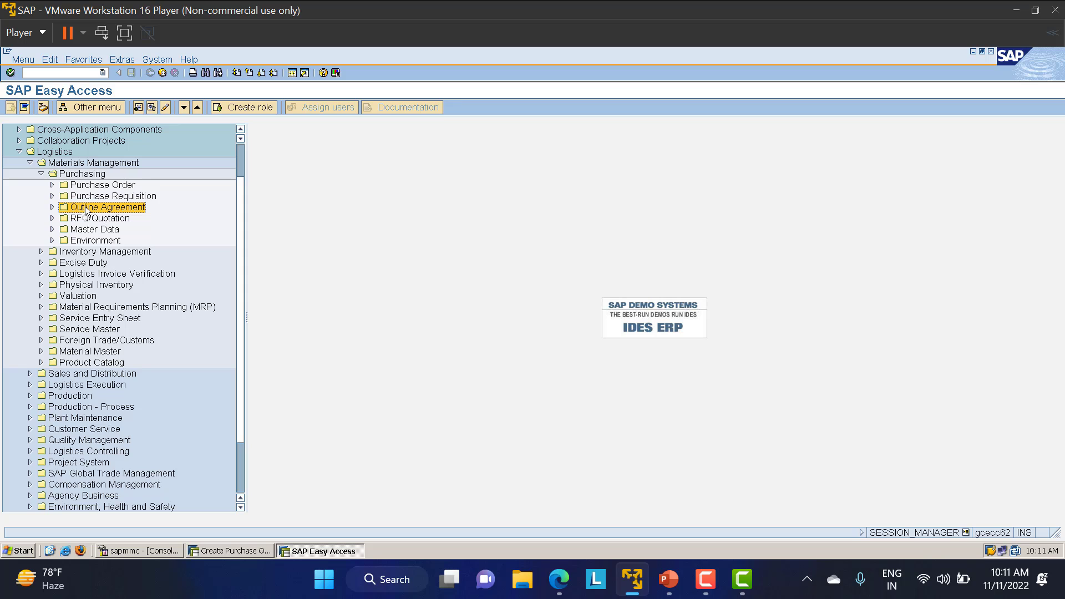
click(52, 207)
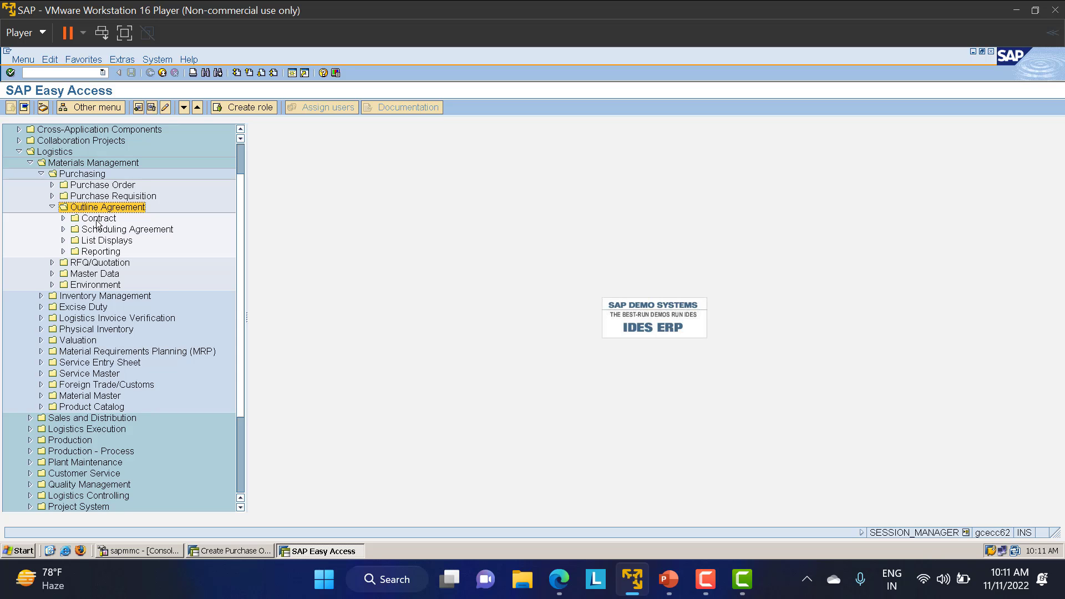
click(64, 230)
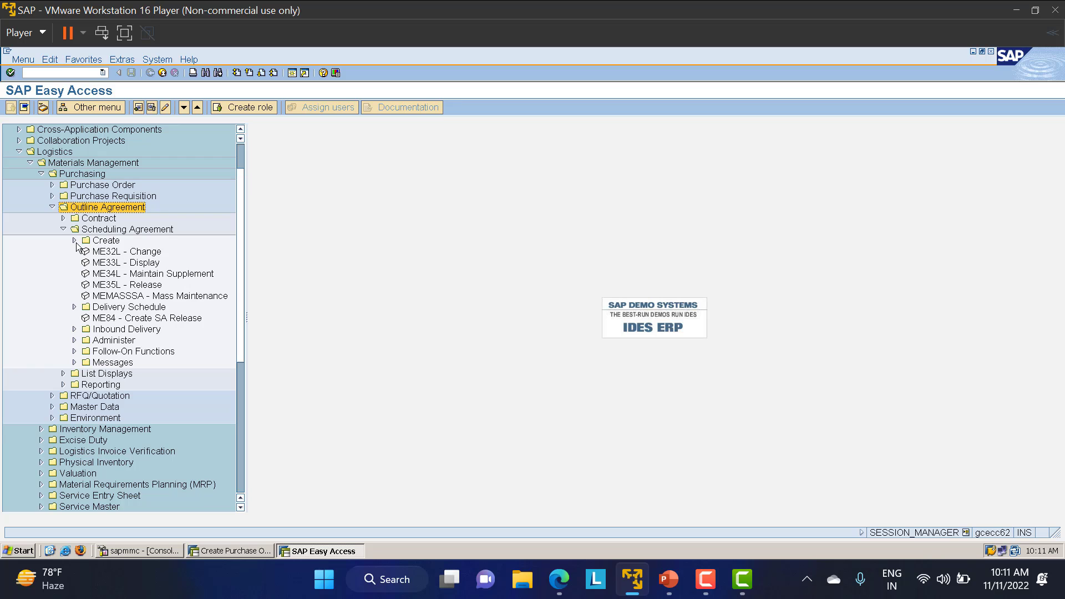
click(74, 240)
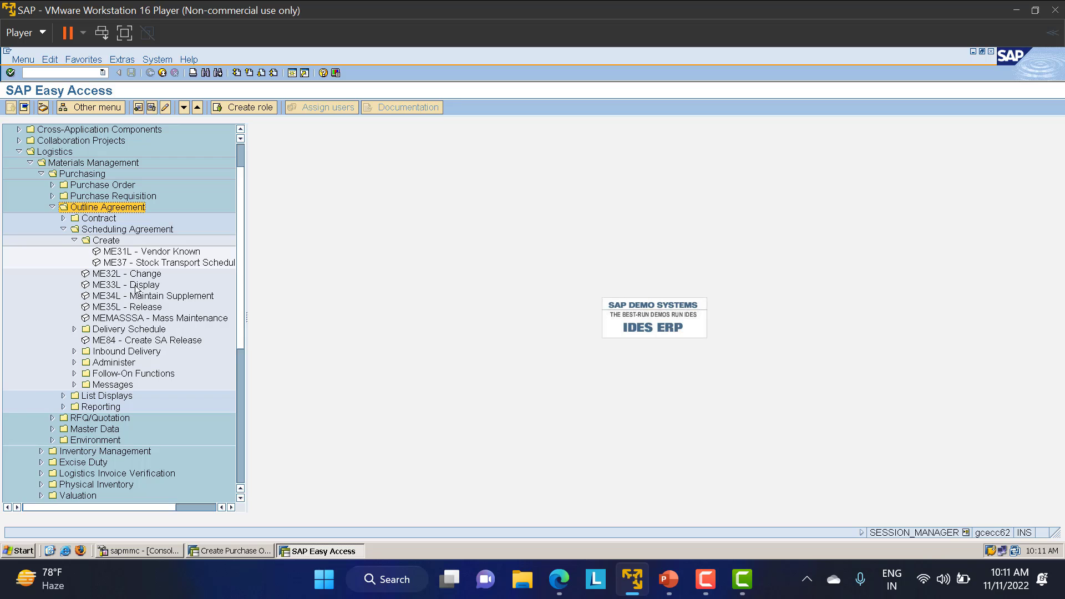
double_click(116, 252)
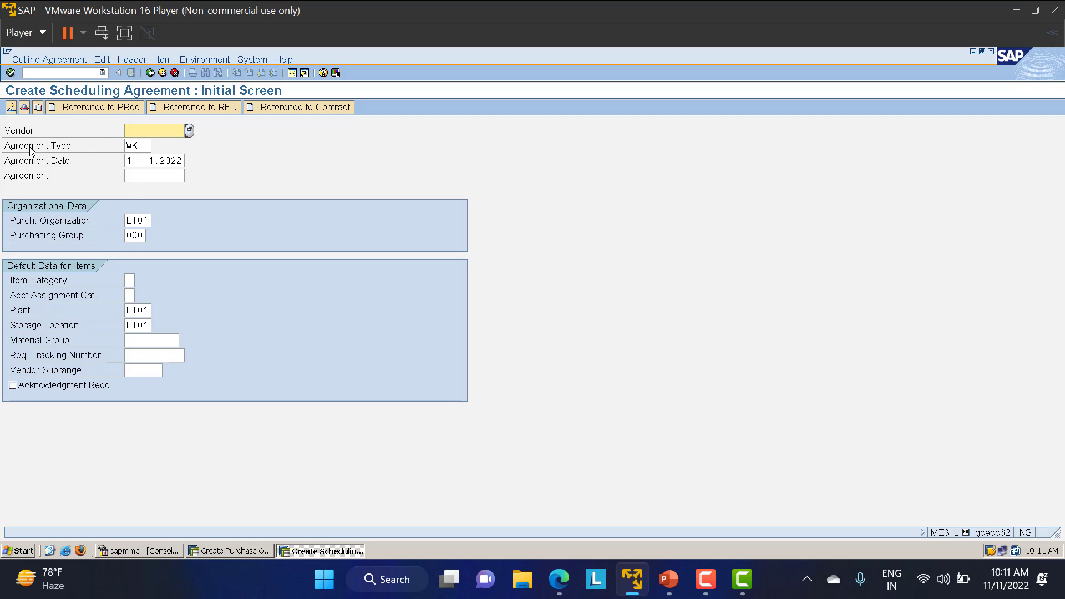
- Set the agreement type to LP and the vendor to 200075, then continue to the scheduling agreement's header data
click(135, 146)
click(157, 145)
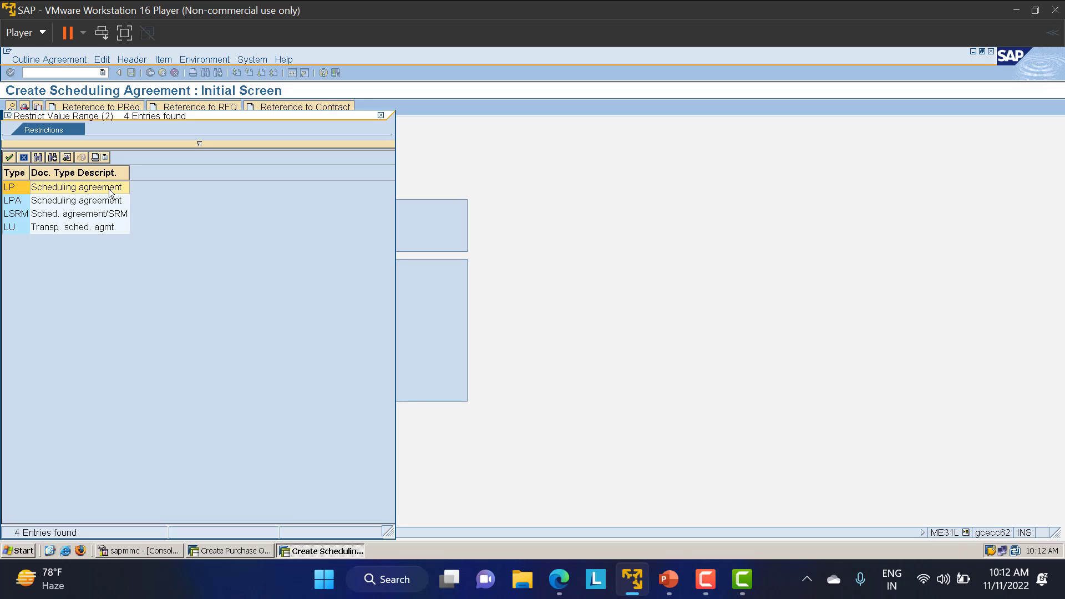
click(63, 198)
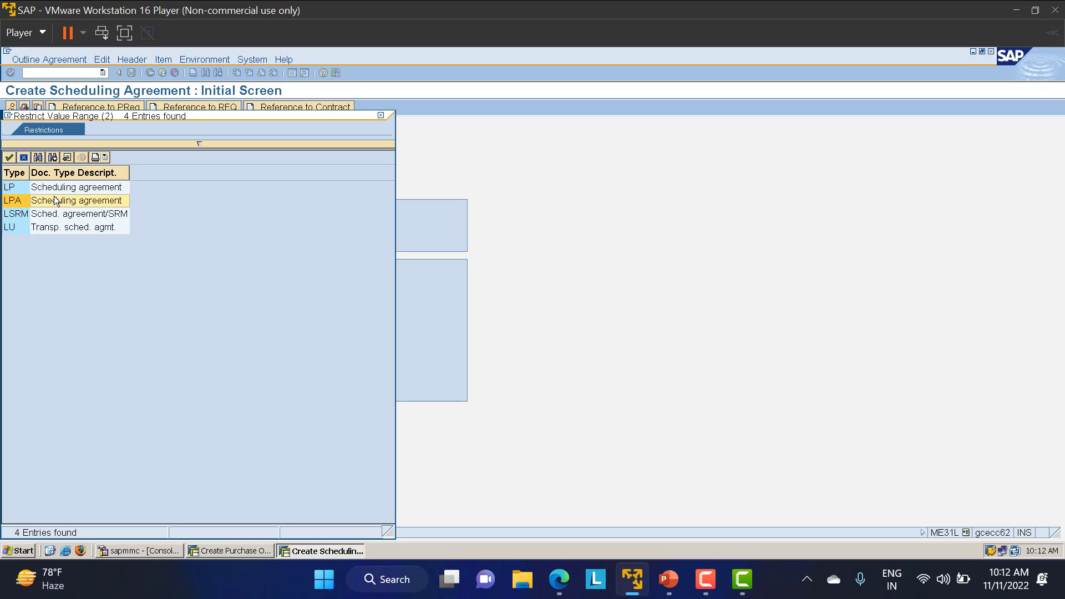
click(52, 188)
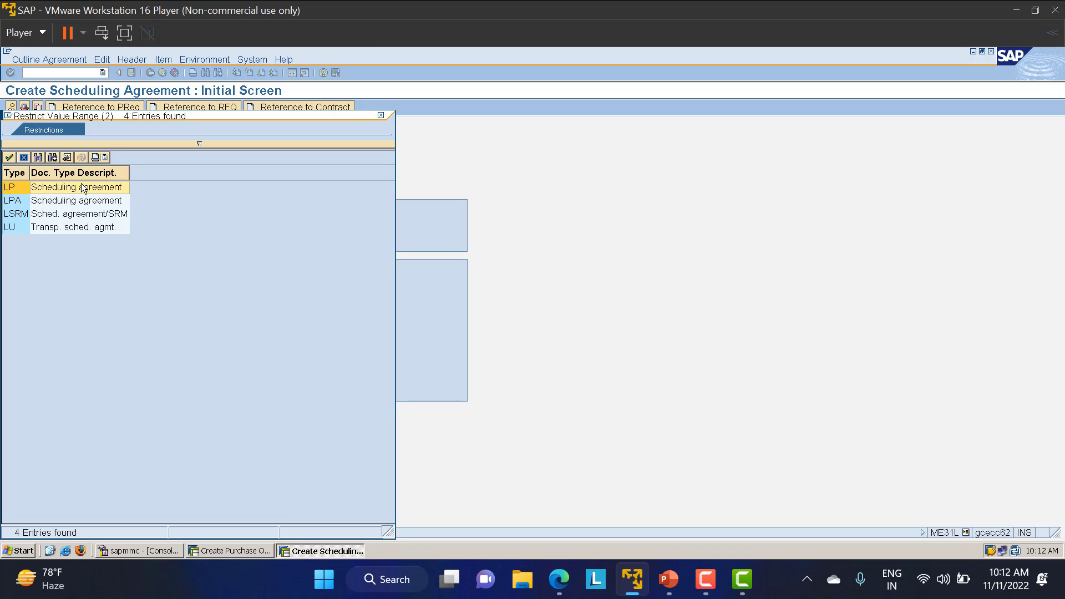
double_click(49, 192)
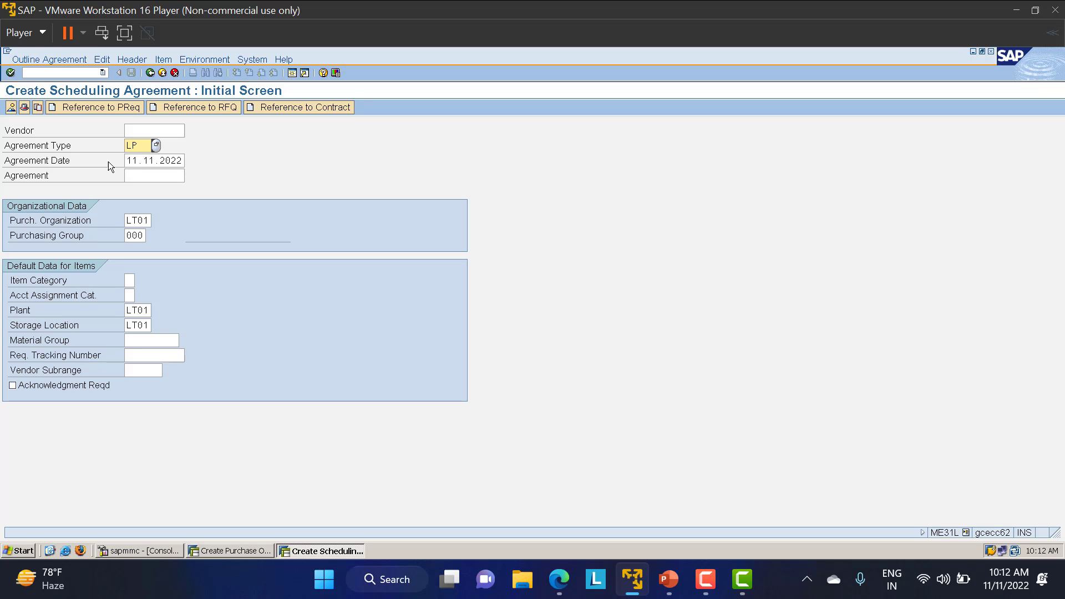
click(136, 131)
text(200075)
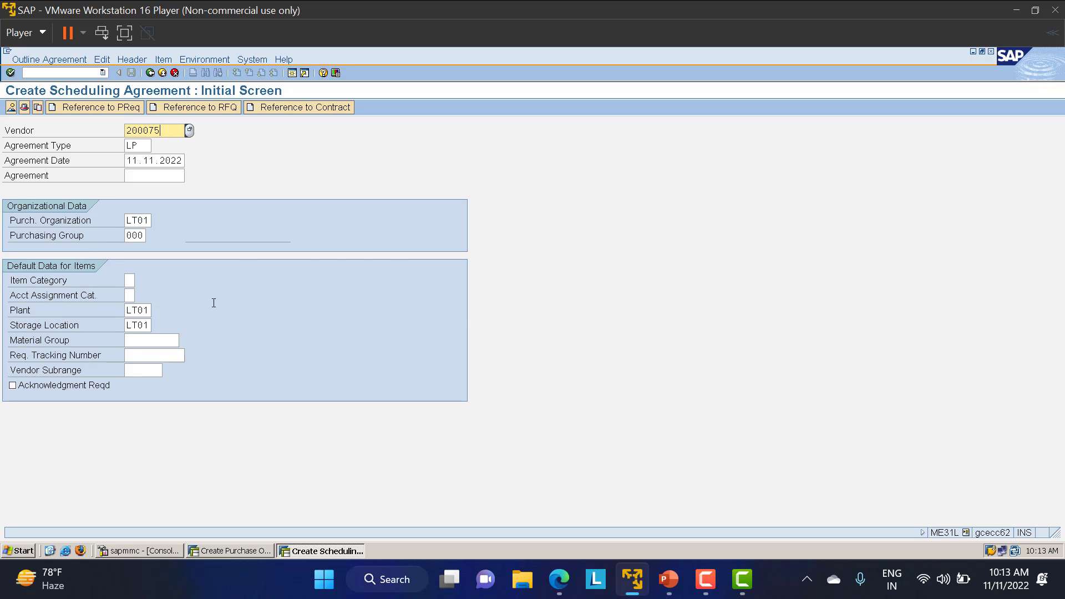
key(Return)
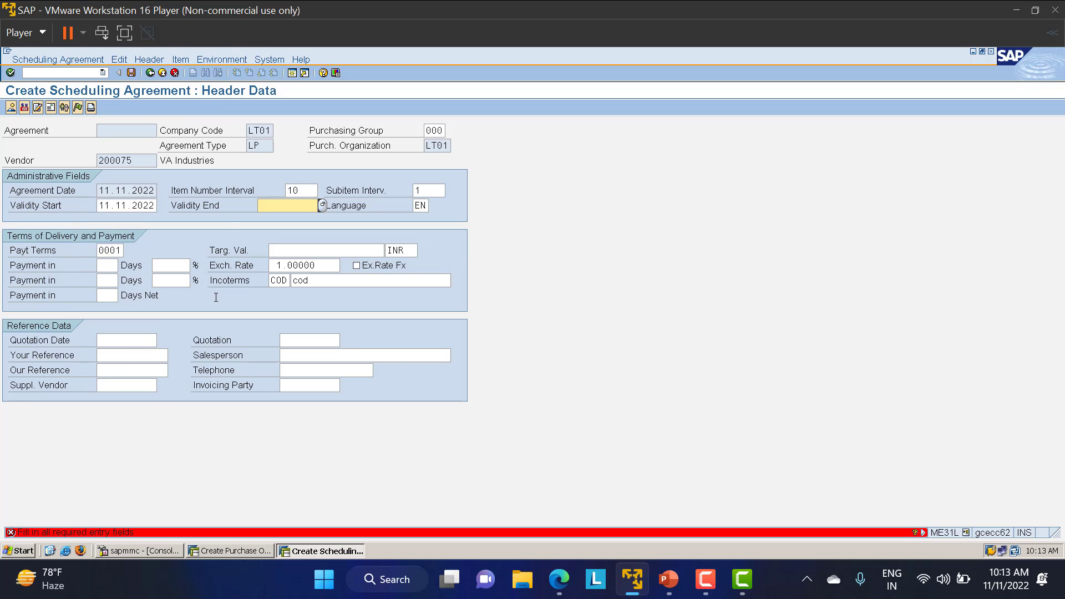
- Set the scheduling agreement's validity end to 11.12.2022 and continue to the item overview
click(321, 205)
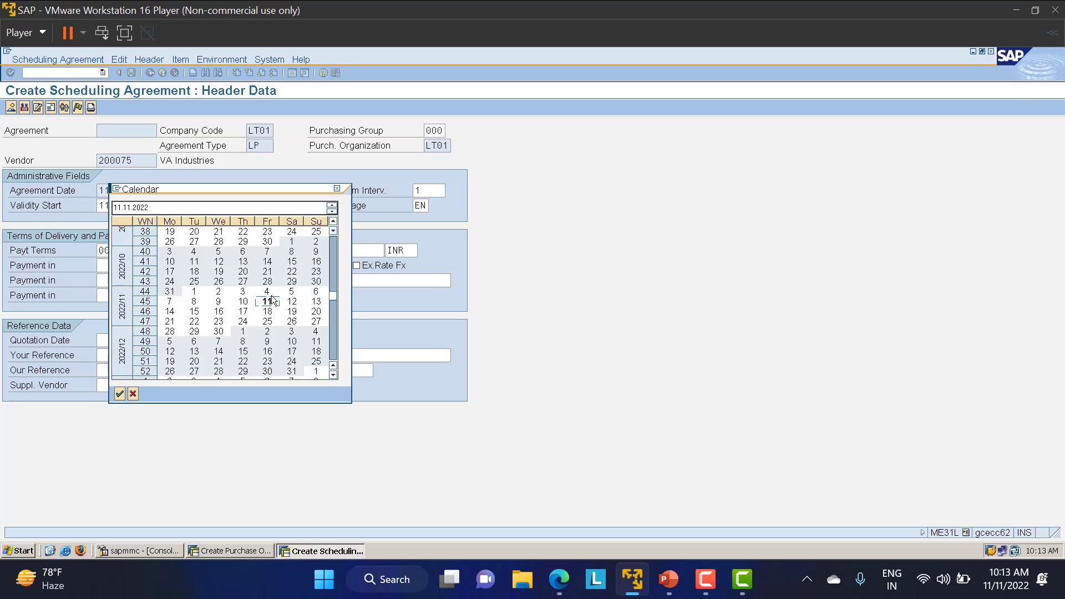
double_click(316, 341)
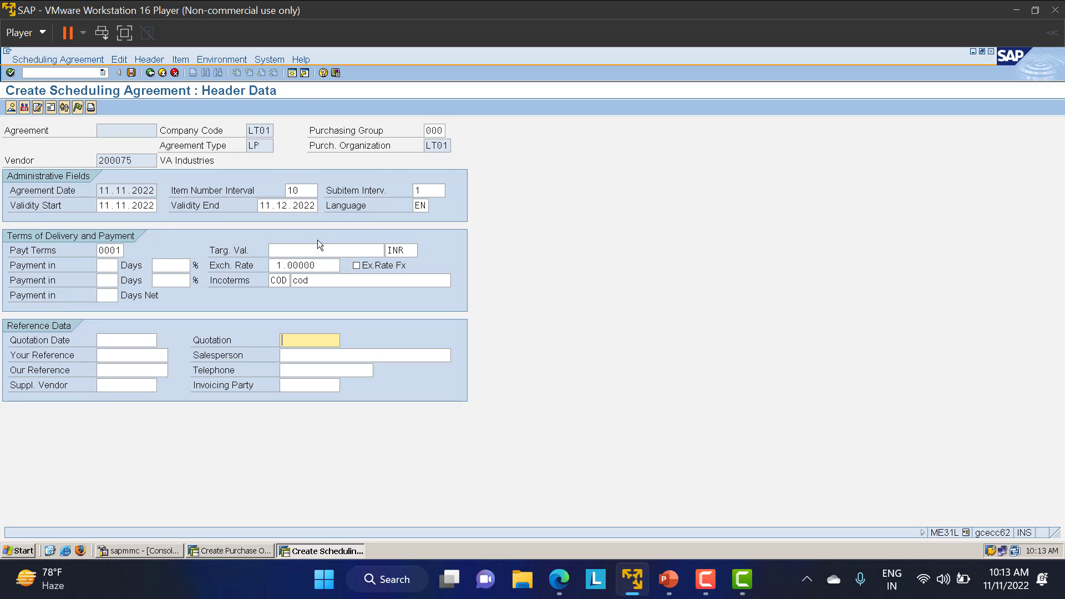
key(Return)
- Enter item 10 with material 500000002, a target quantity of 100 and a net price of 10
click(129, 195)
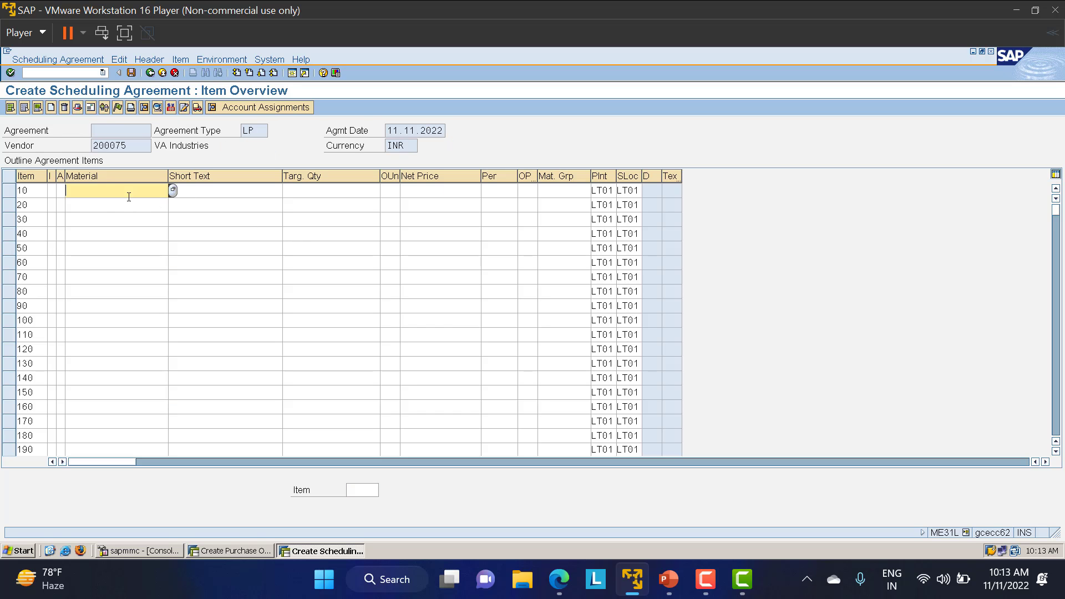
click(100, 204)
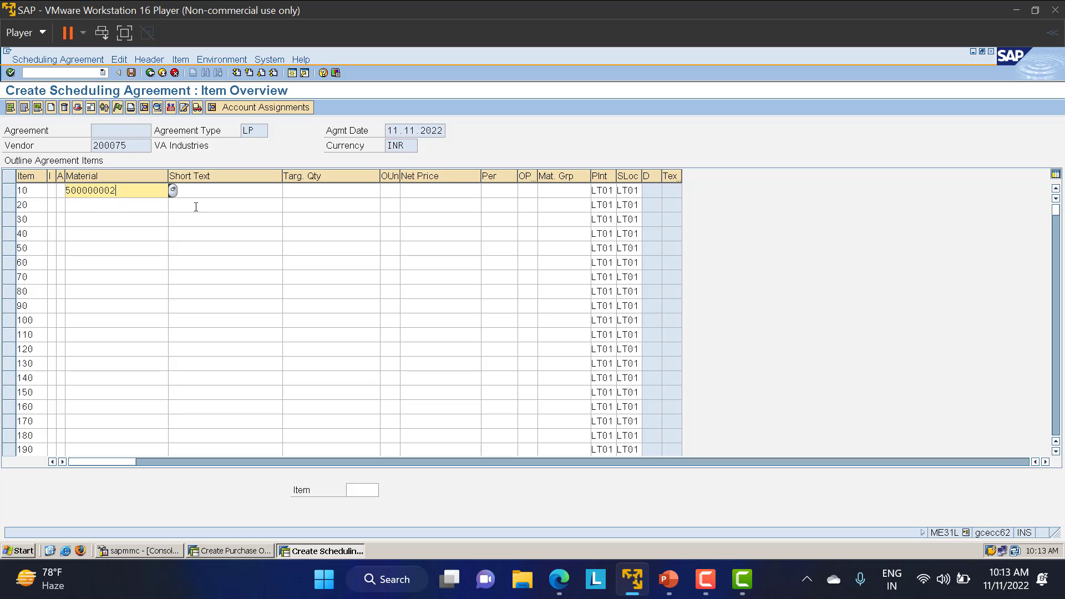
click(314, 193)
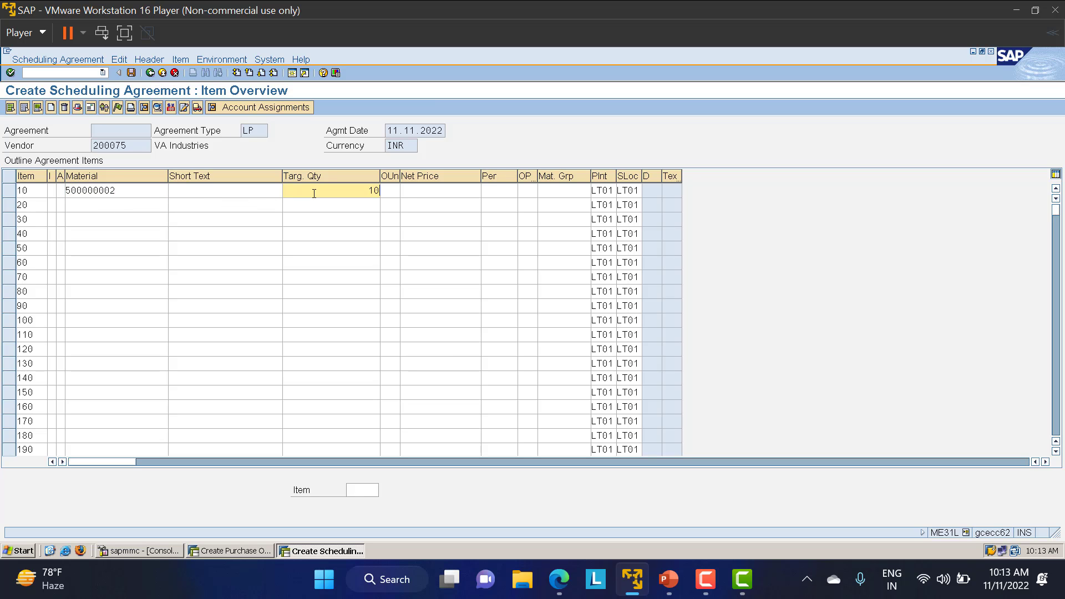
click(470, 188)
text(10)
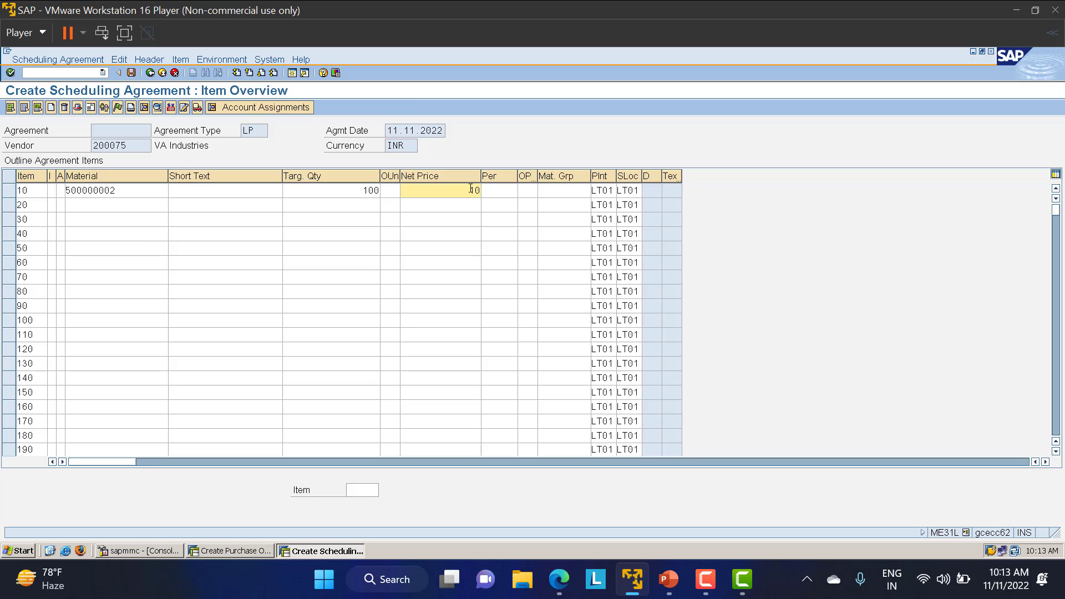
key(Return)
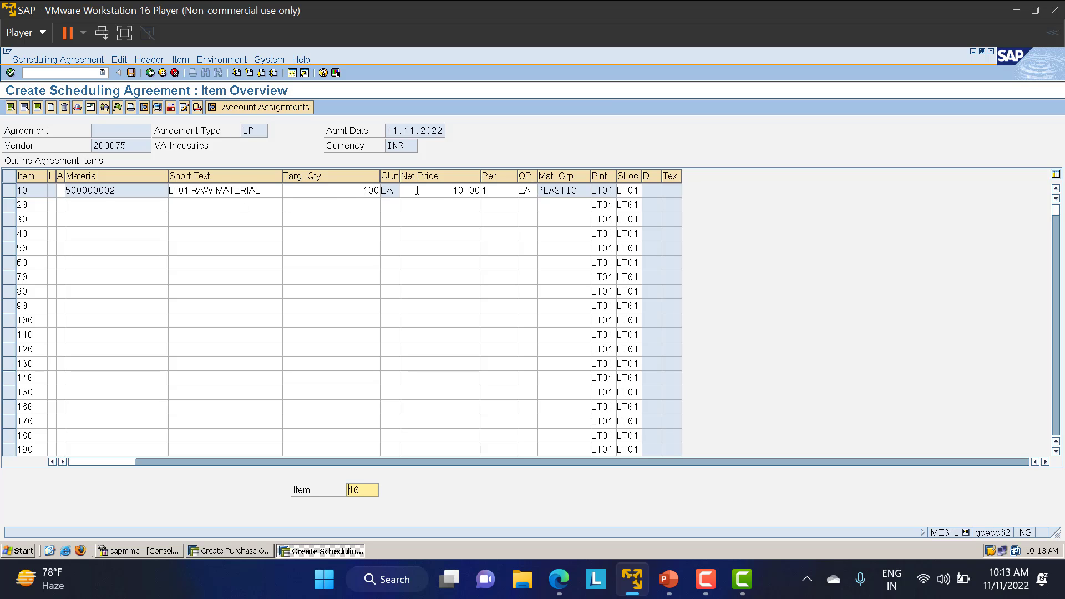
click(451, 190)
click(484, 194)
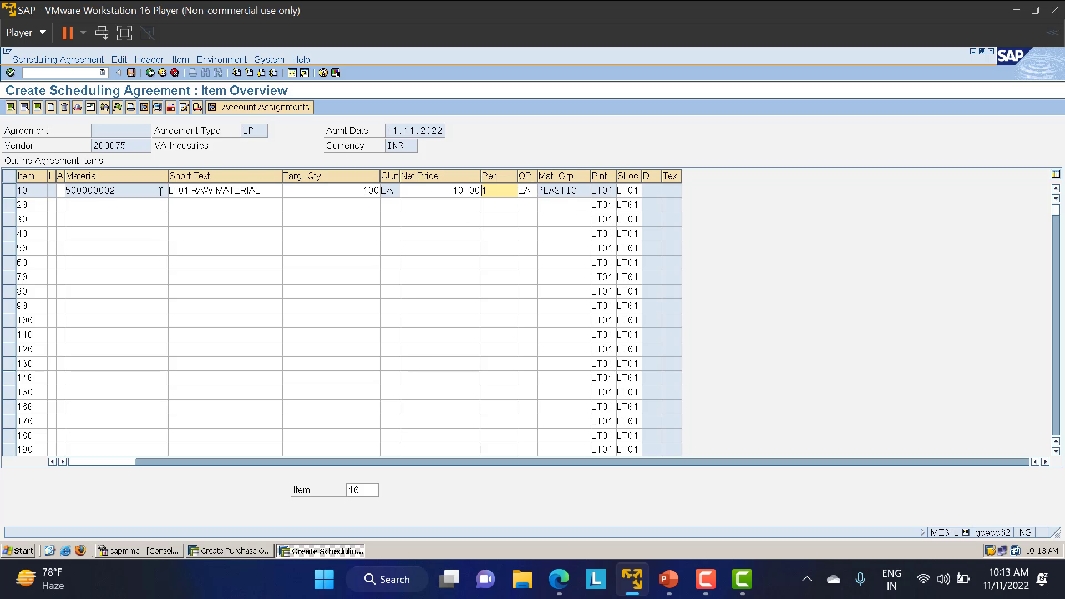
click(355, 192)
click(385, 195)
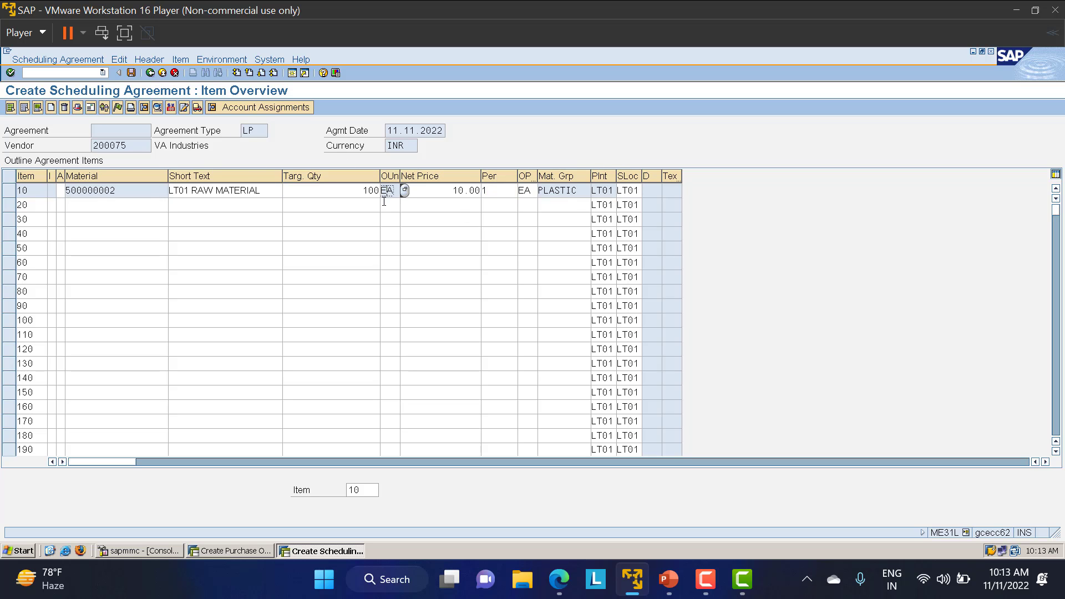
click(361, 228)
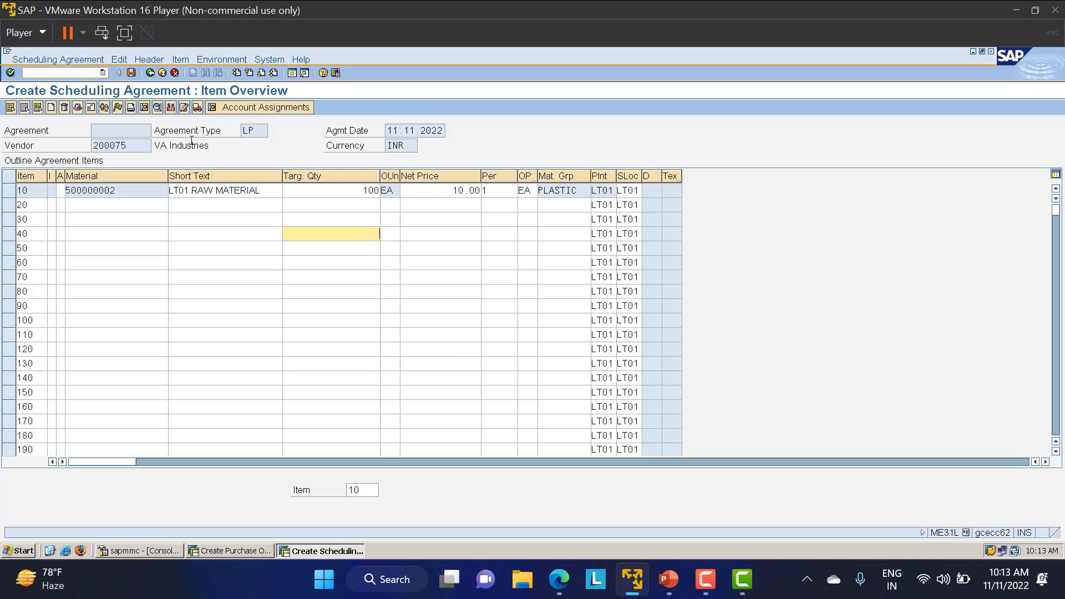
- Set item 10's target quantity to 10000 and save the scheduling agreement
drag(352, 189, 422, 185)
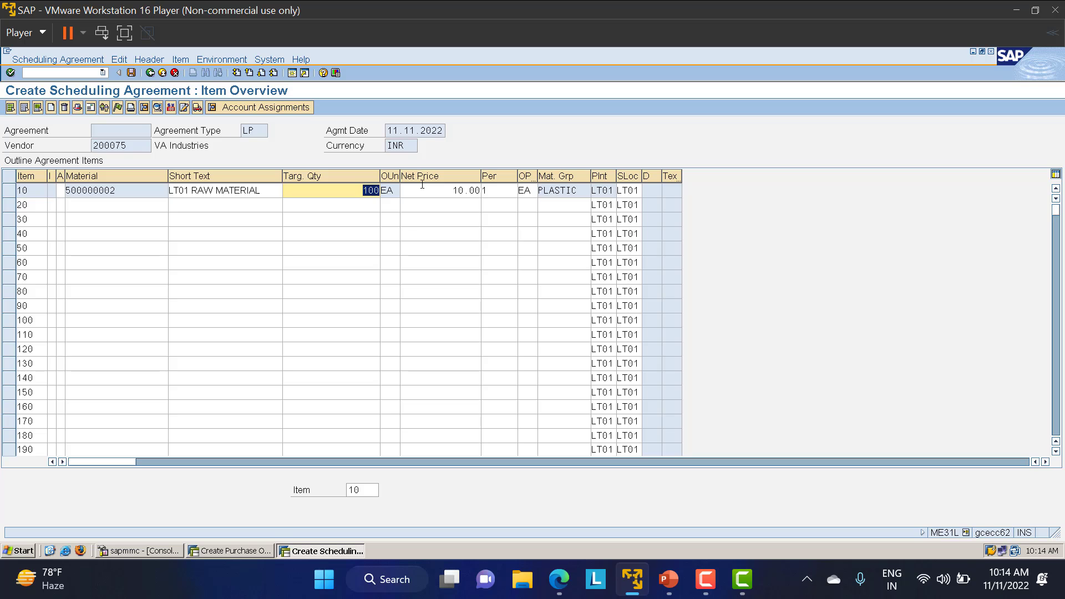
text(10000)
key(Return)
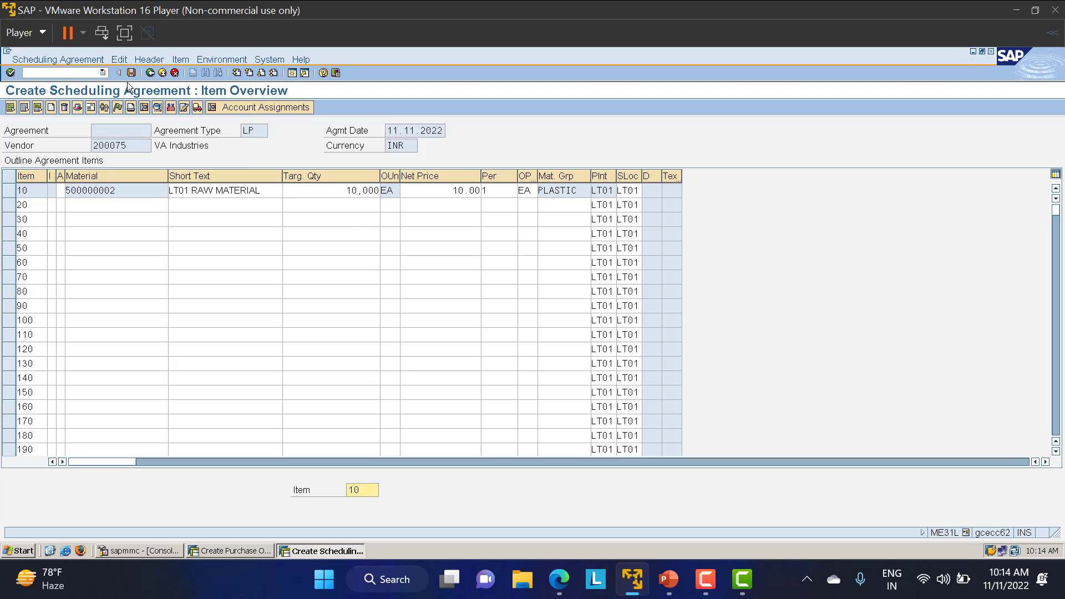
click(131, 72)
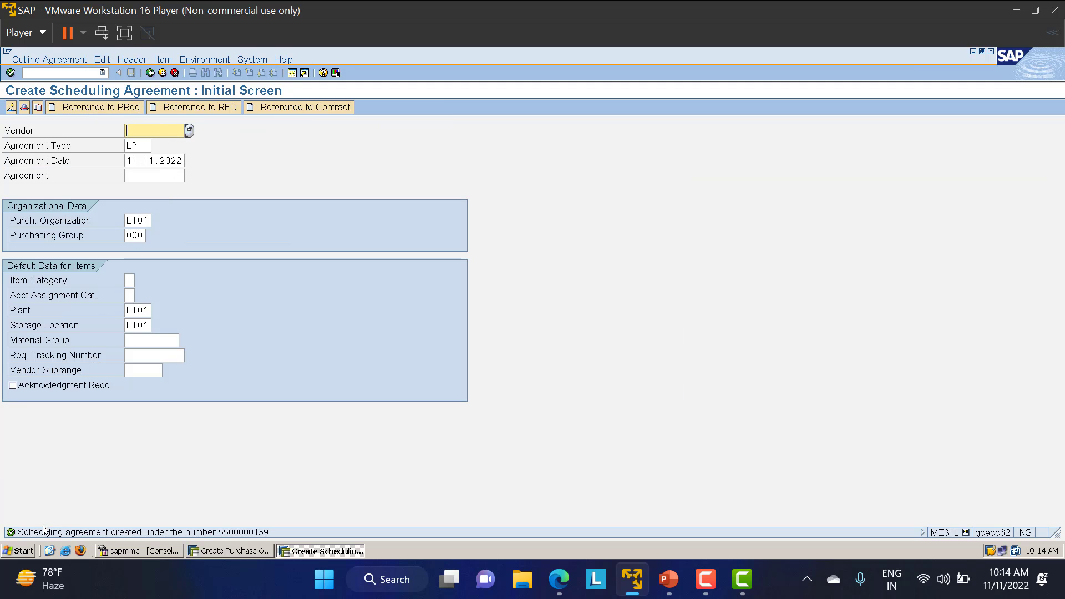
- Leave scheduling agreement creation and start delivery schedule maintenance with transaction ME38
double_click(239, 532)
click(151, 75)
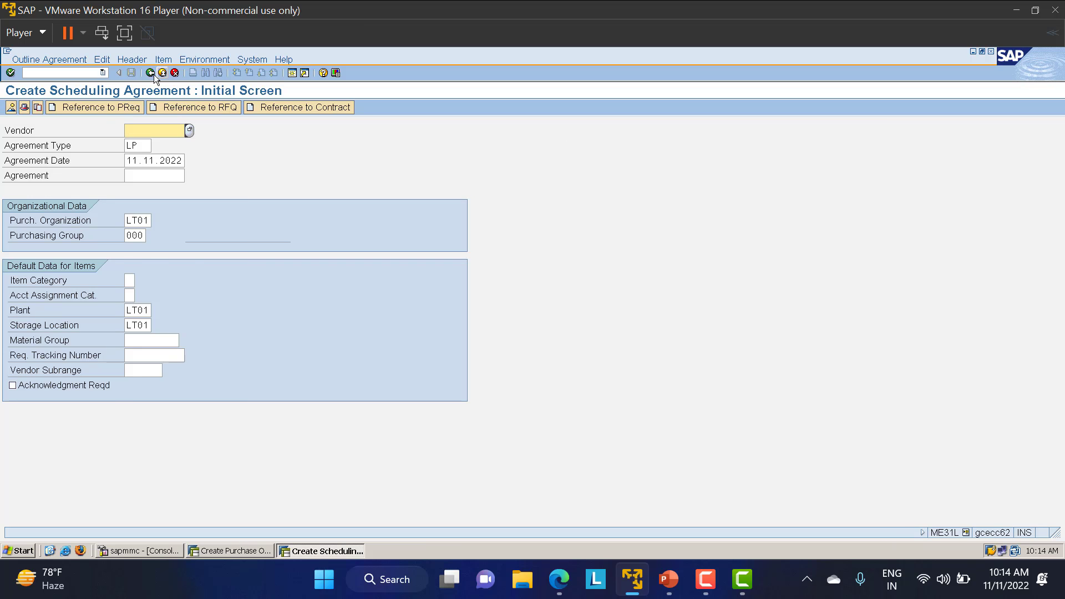
click(151, 75)
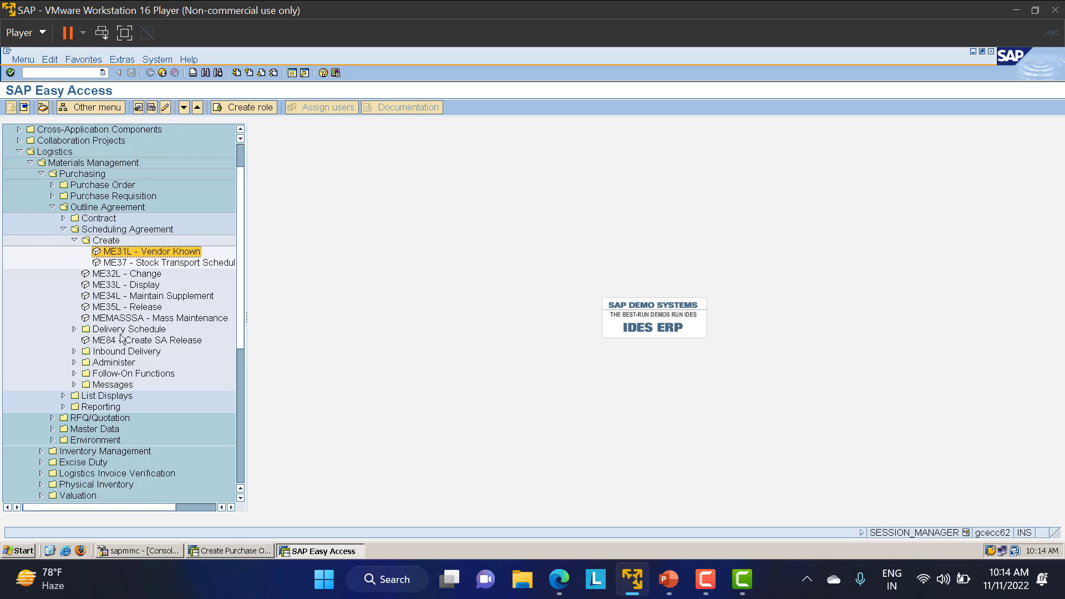
double_click(102, 331)
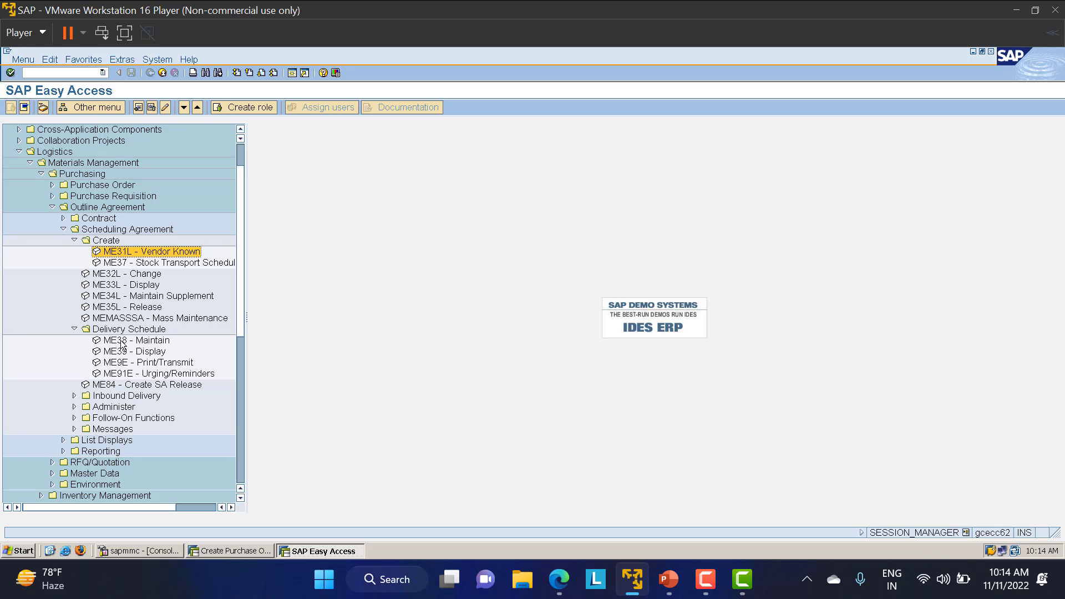
double_click(122, 341)
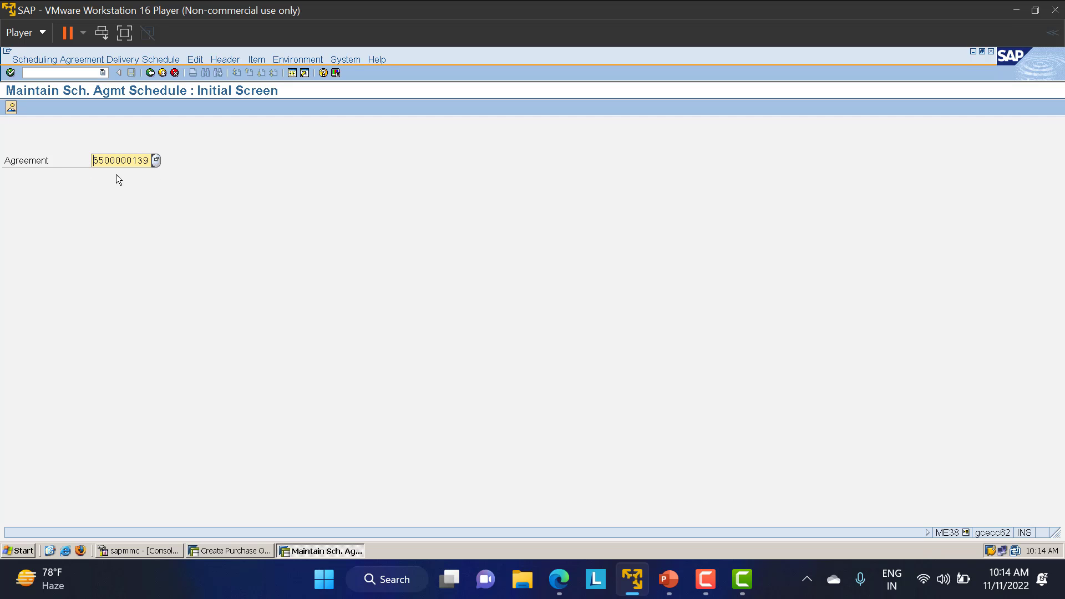
- Load the newly created scheduling agreement and show the delivery schedule for item 10
key(Return)
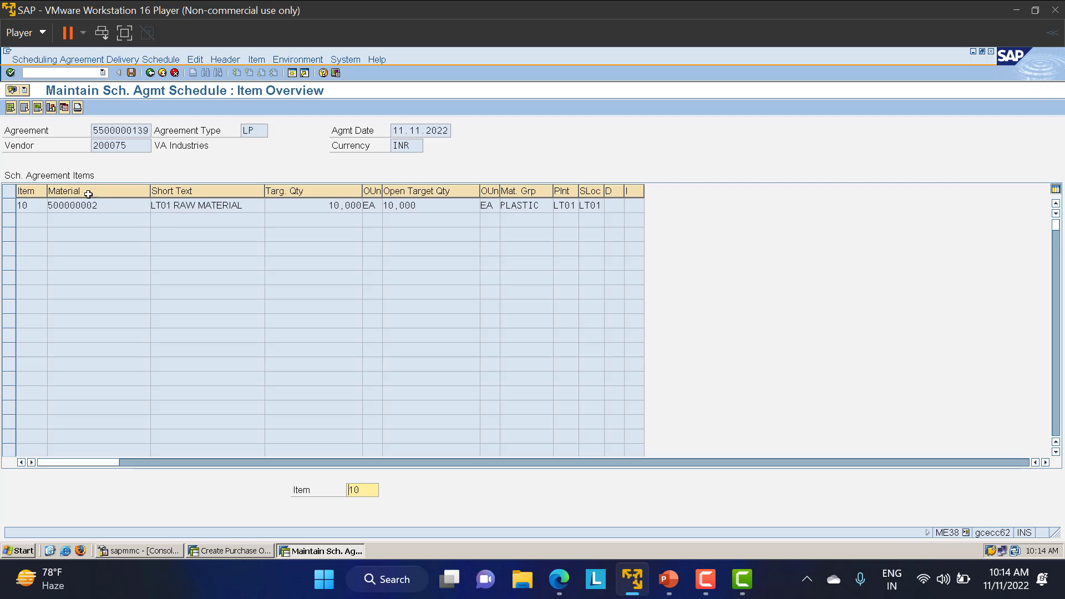
click(11, 210)
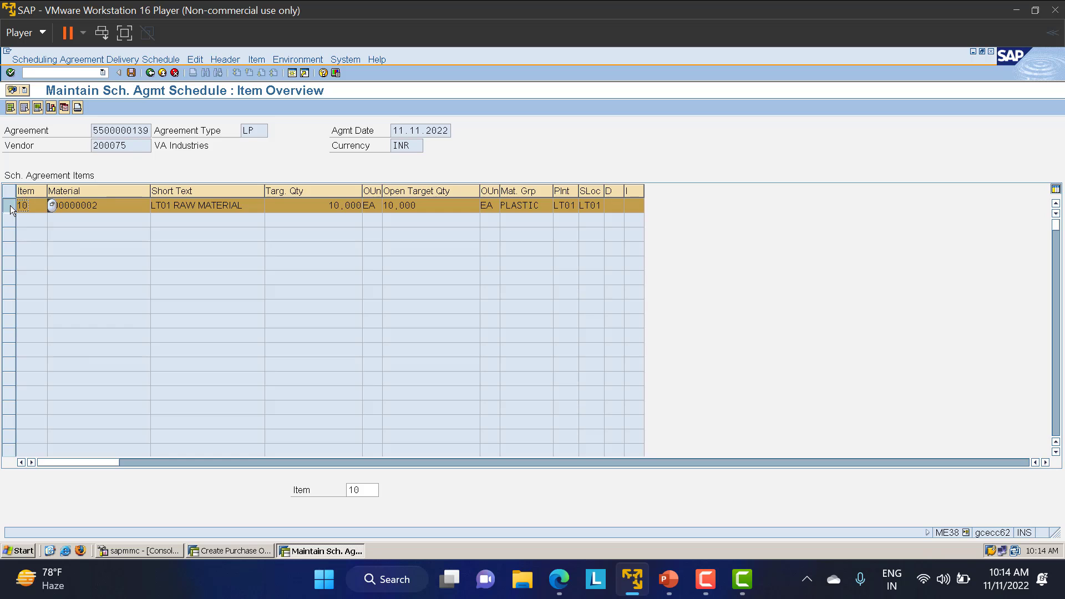
click(64, 109)
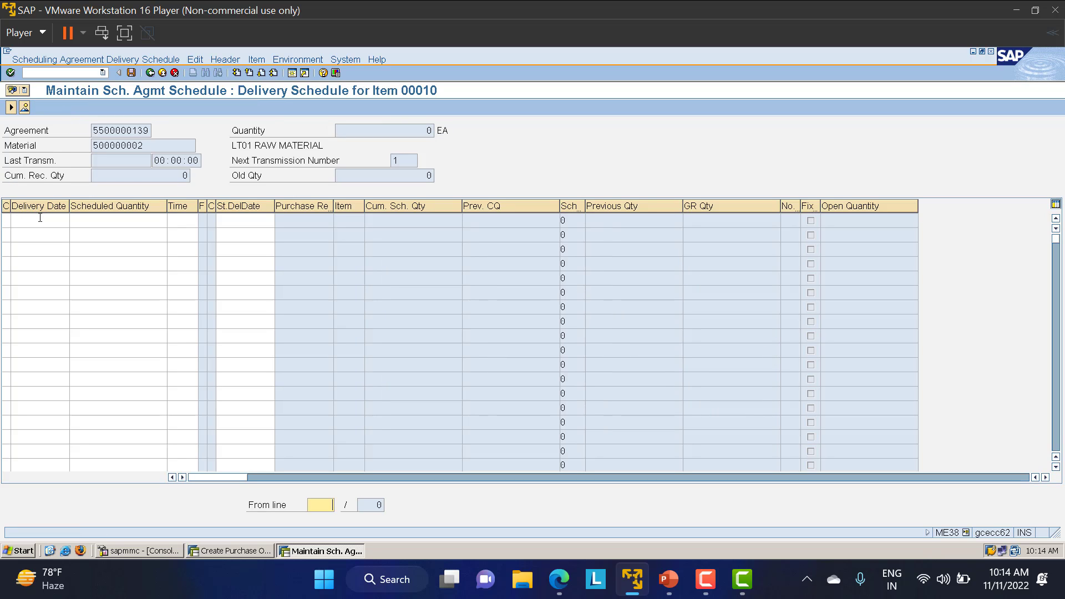
- Enter the first schedule line in day format (D) with delivery date 18.11.2022 and a scheduled quantity of 2000
click(6, 220)
click(16, 225)
click(42, 191)
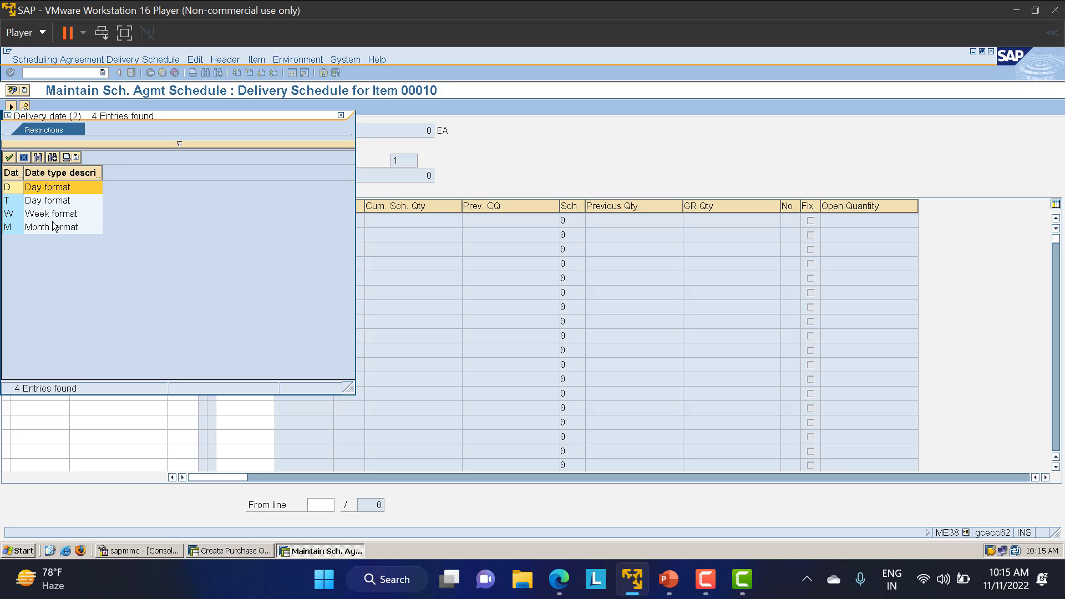
double_click(45, 187)
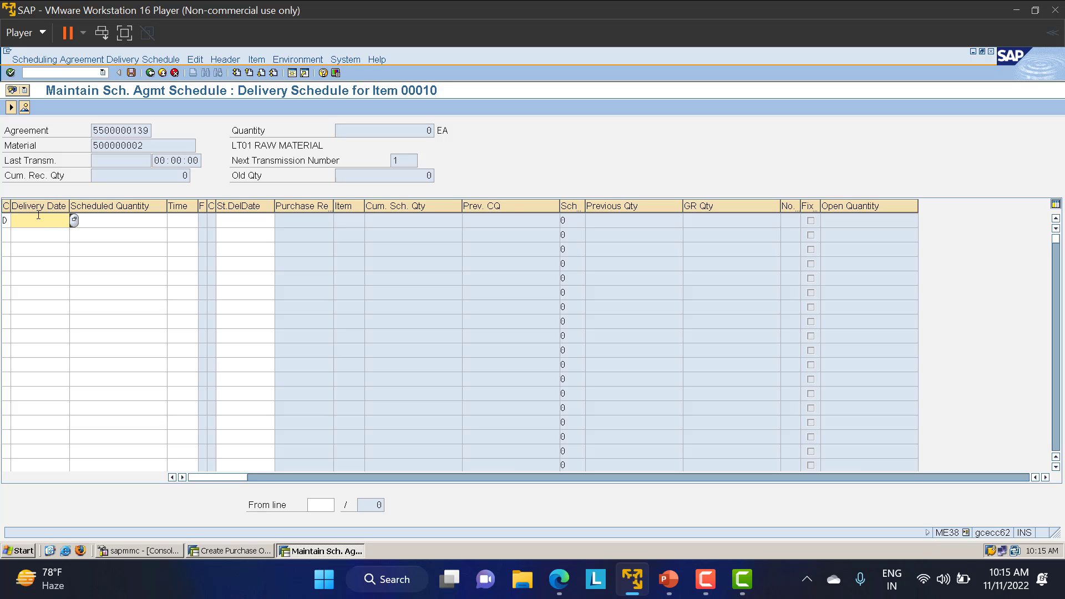
click(73, 221)
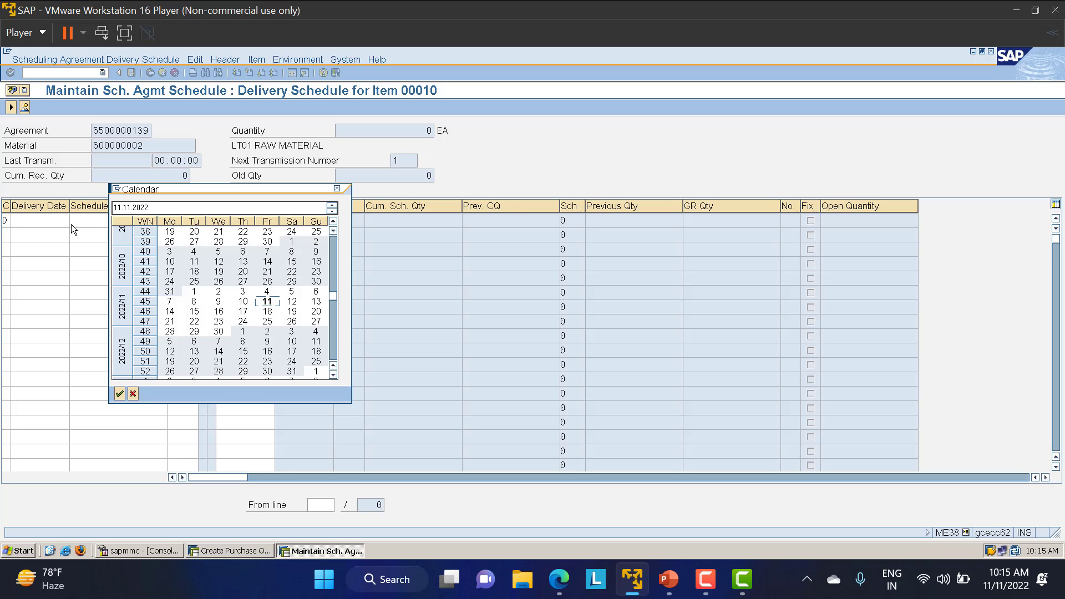
double_click(266, 312)
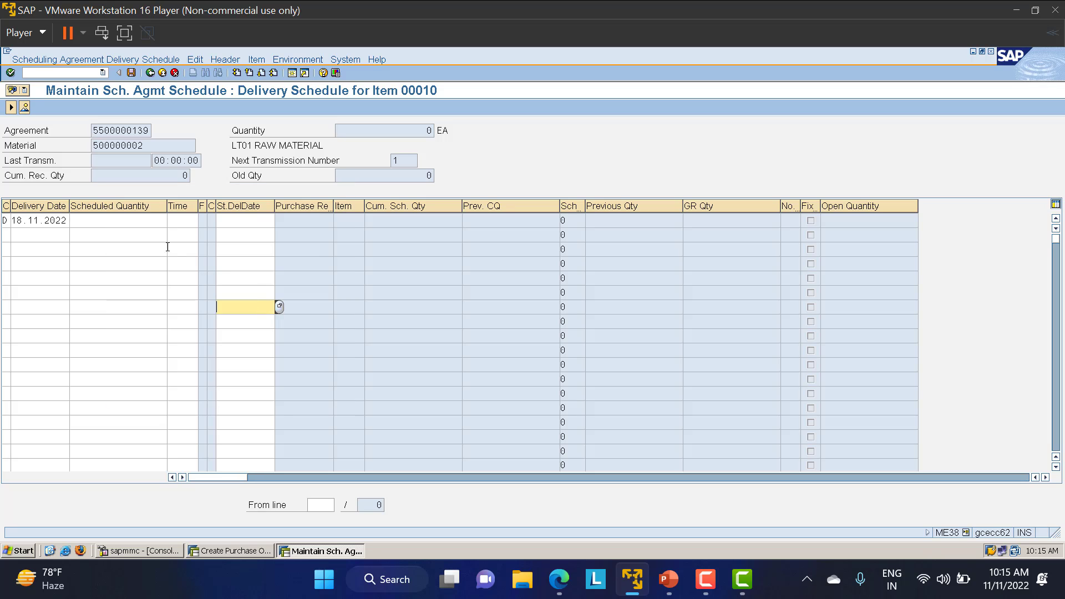
click(127, 221)
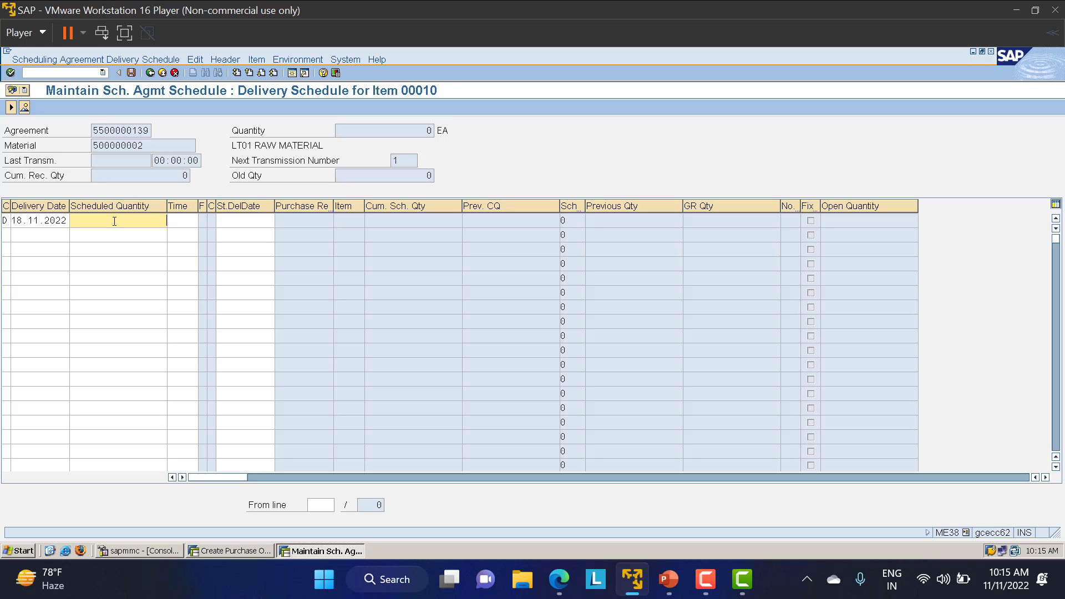
text(2000)
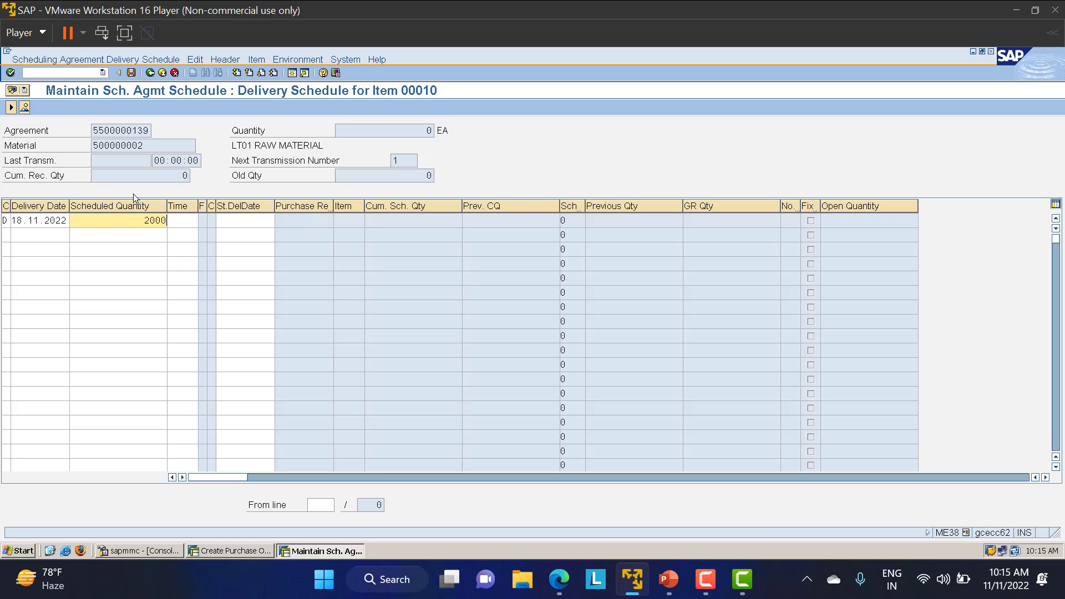
- Set the first schedule line's statistical delivery date to 19.11.2022, accept the line and check its cumulative and open quantities
click(257, 222)
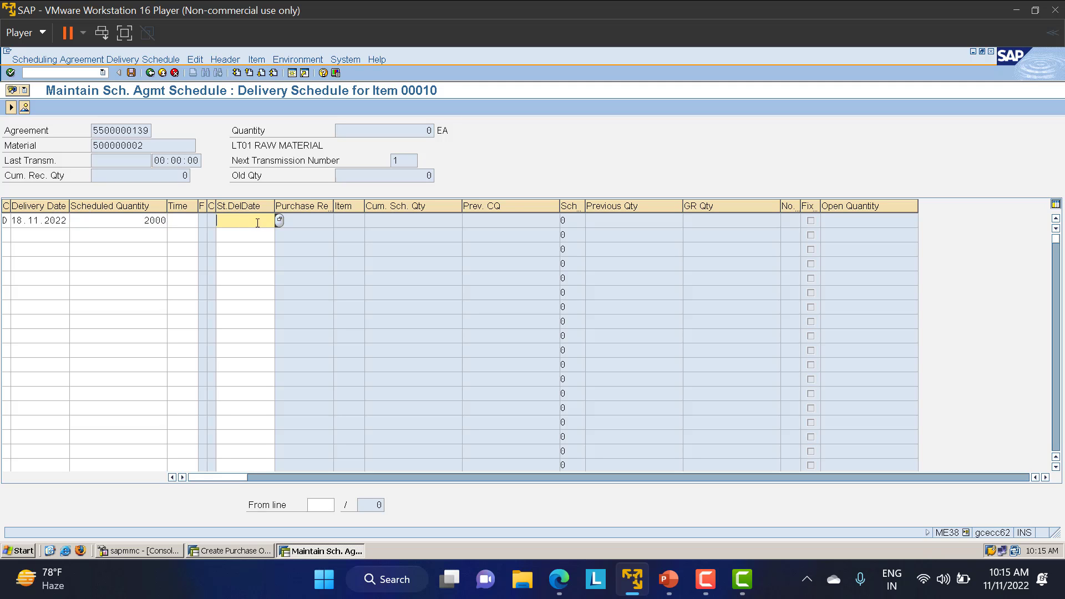
click(280, 220)
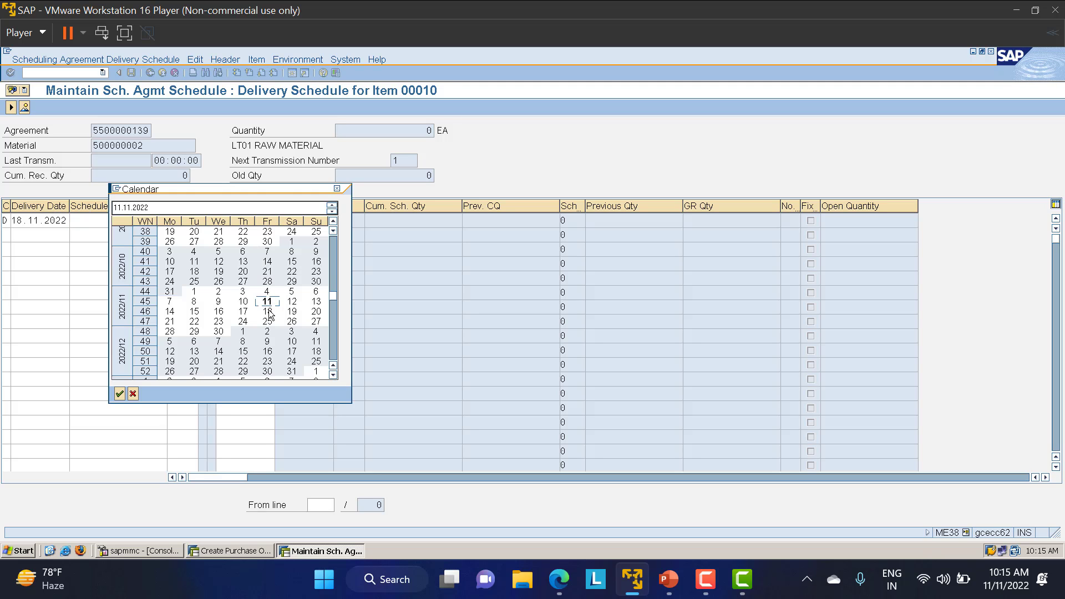
double_click(292, 313)
click(241, 277)
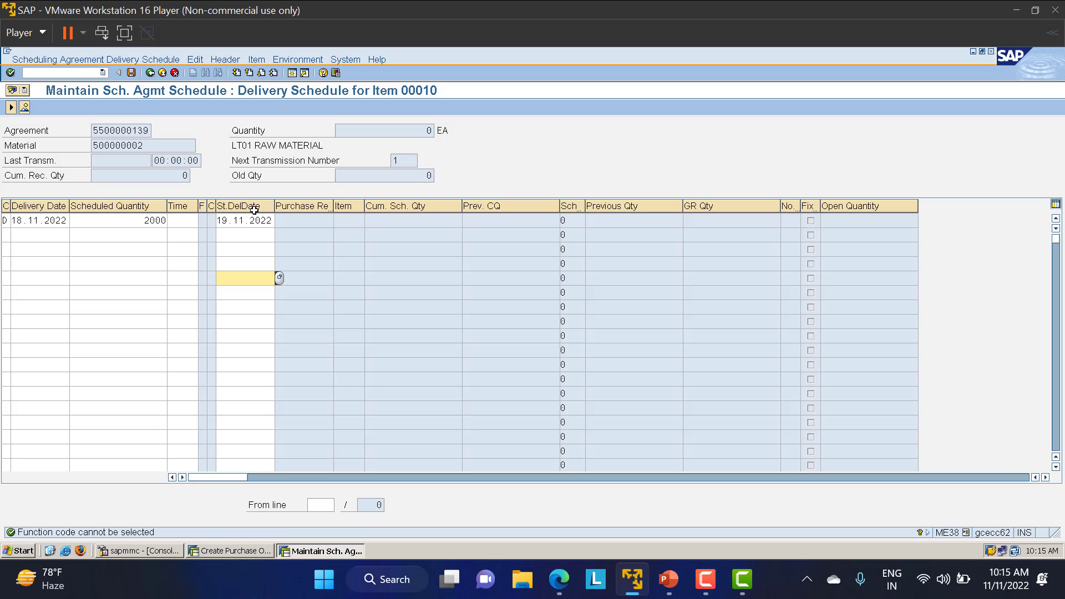
key(Return)
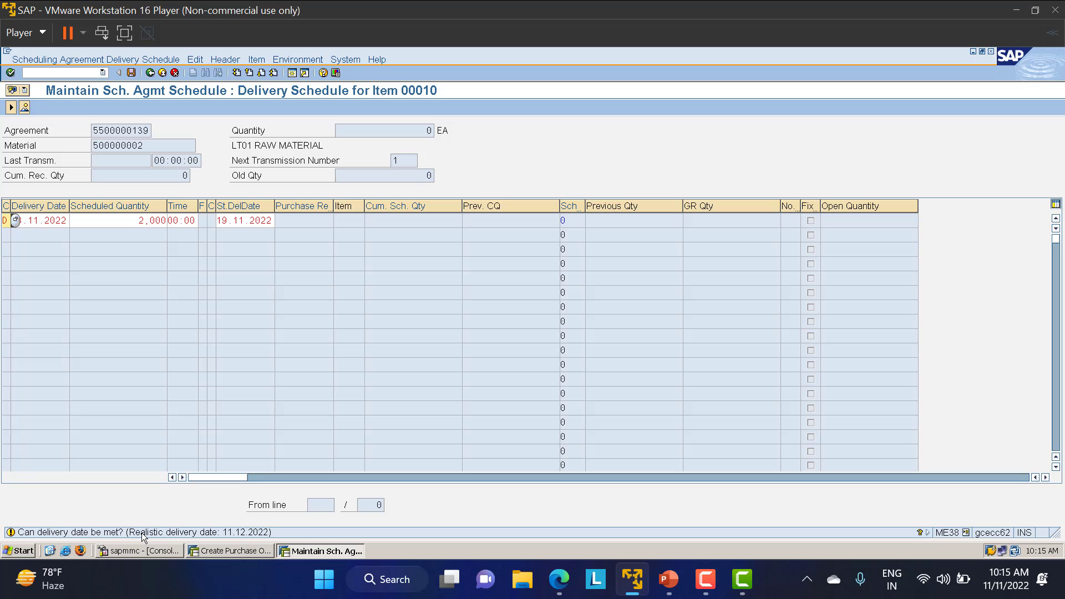
key(Return)
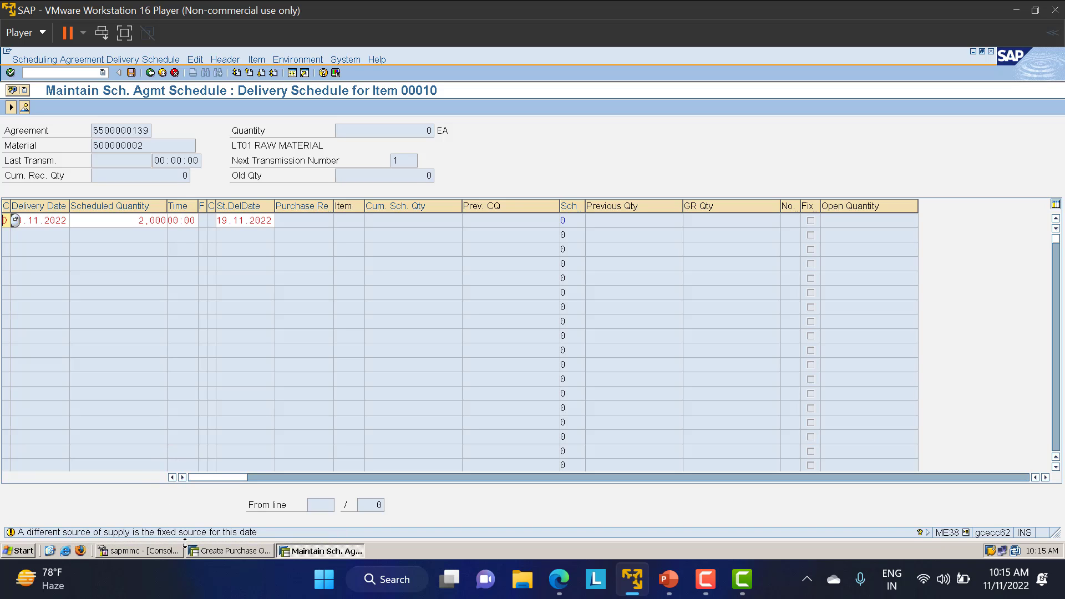
key(Return)
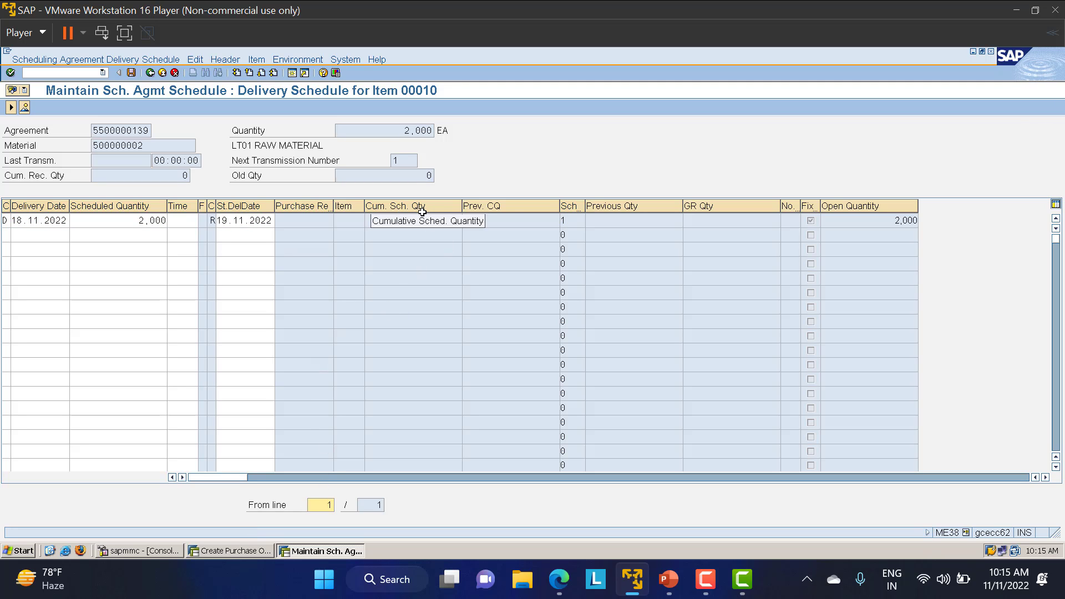
drag(435, 222, 459, 221)
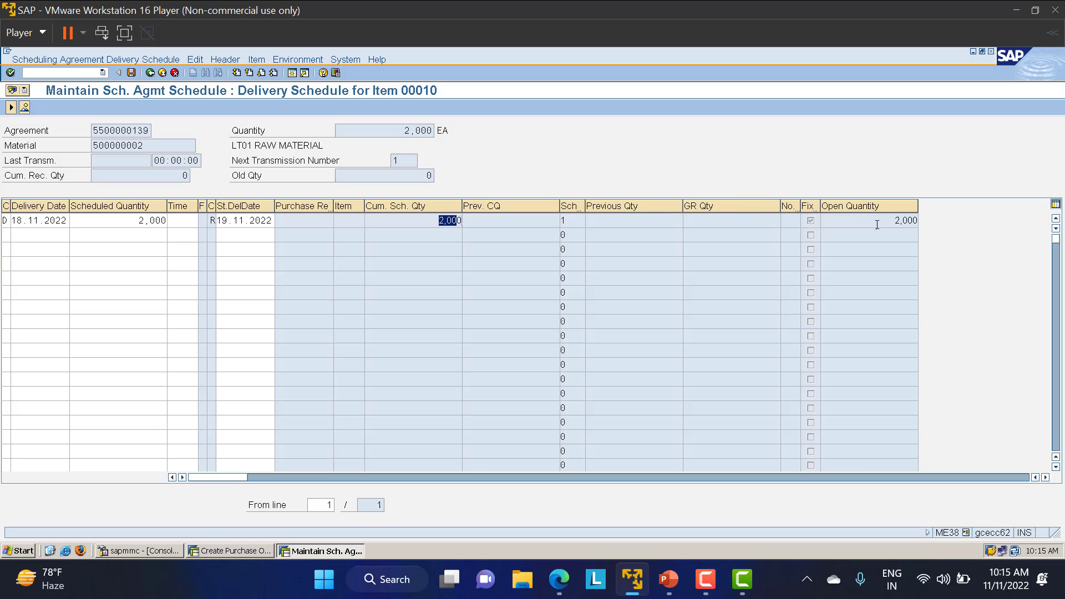
double_click(906, 220)
- Add a second schedule line with date category D, delivery date 22.11.2022 and scheduled quantity 4000, and check its cumulative quantity
click(4, 234)
text(D)
click(50, 237)
click(75, 235)
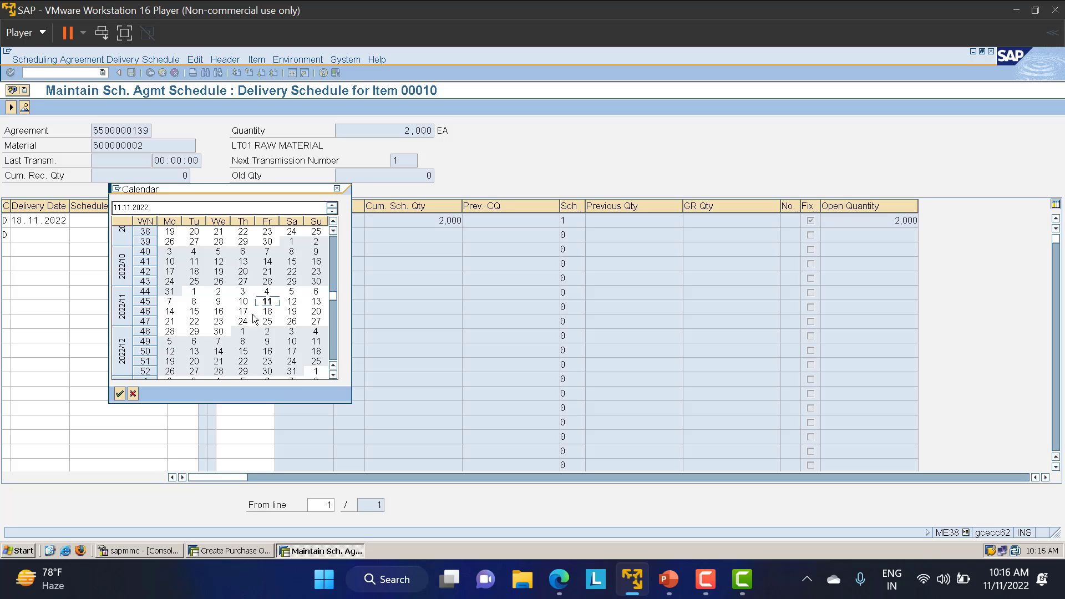
double_click(195, 323)
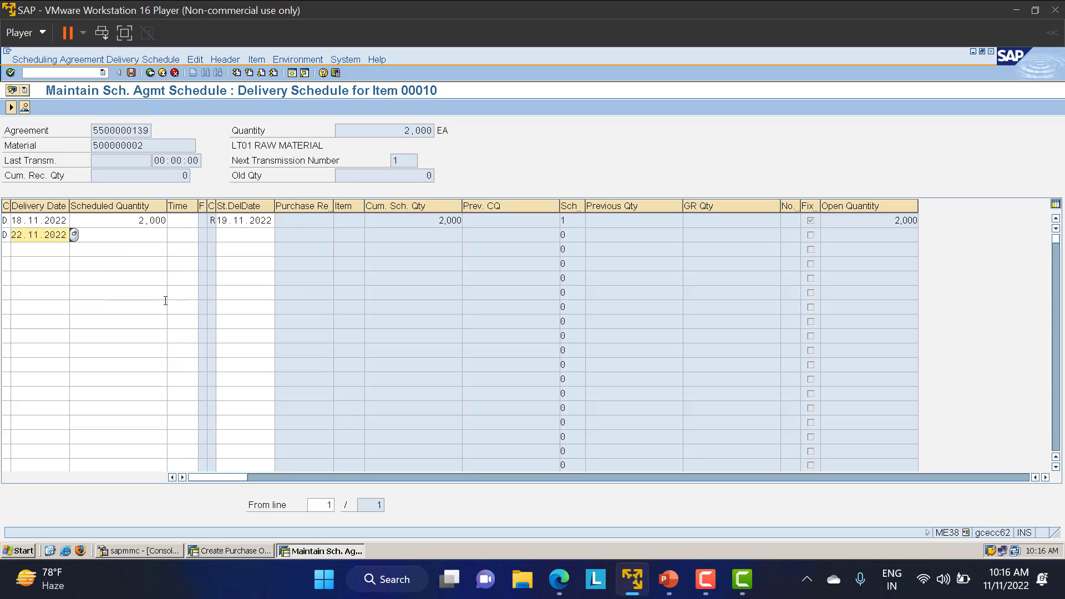
click(145, 236)
text(2000)
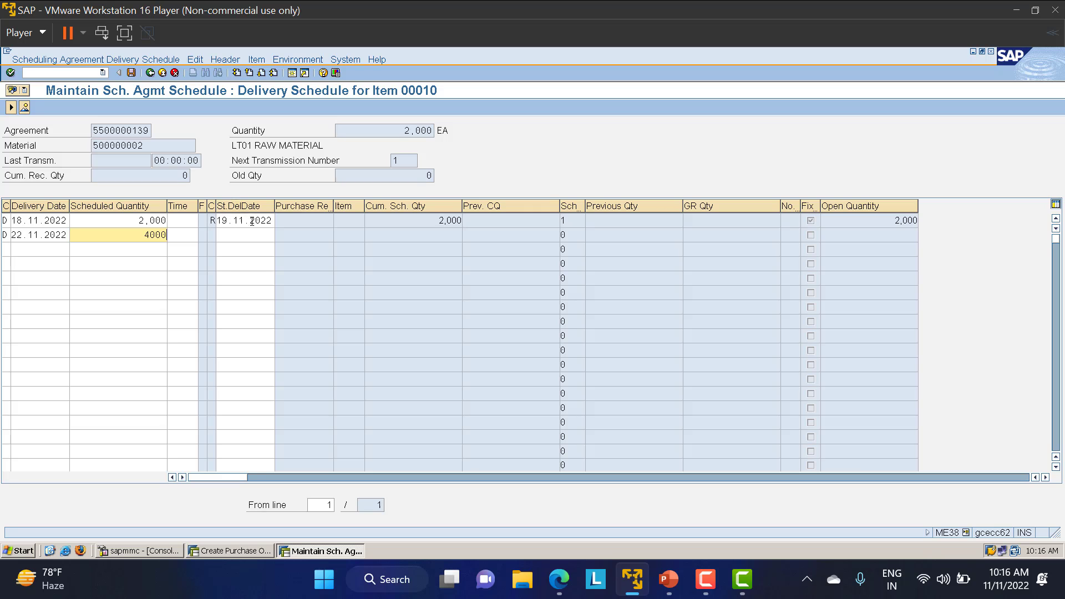
click(44, 235)
click(232, 235)
key(Return)
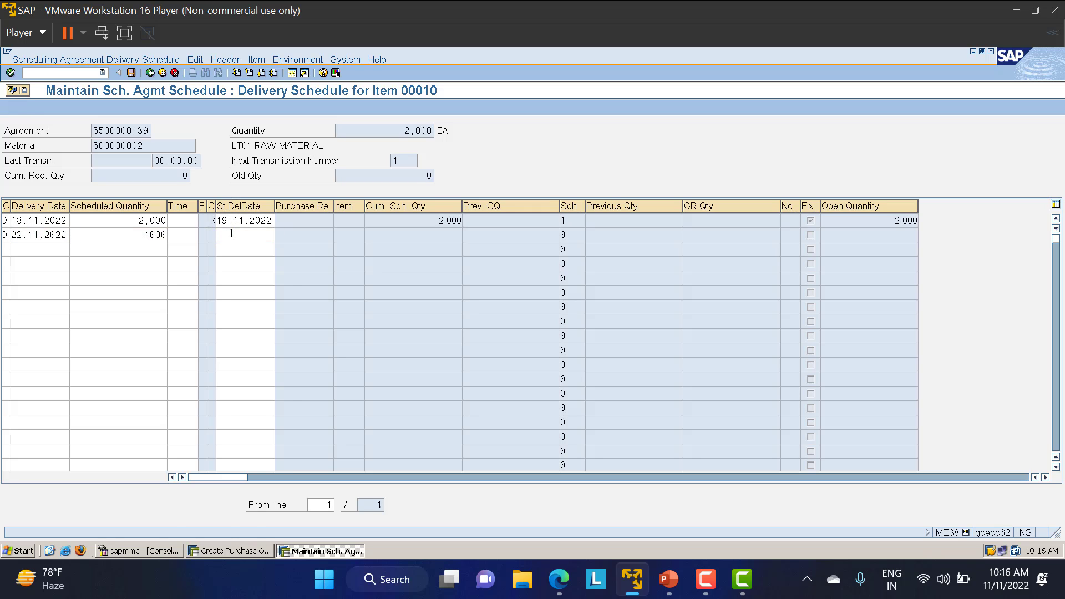
key(Return)
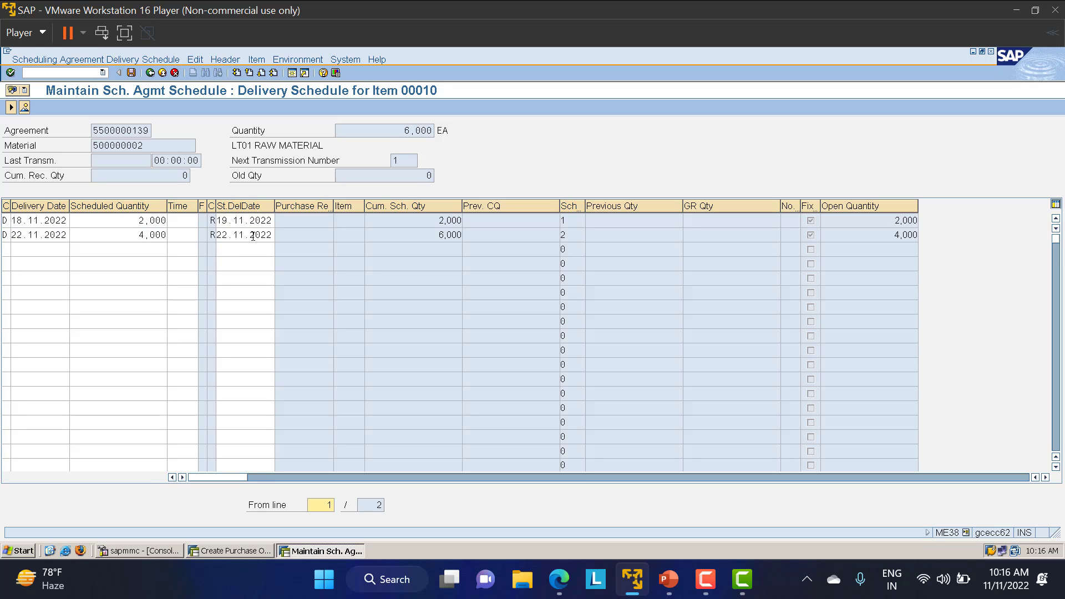
click(221, 235)
drag(433, 237, 464, 236)
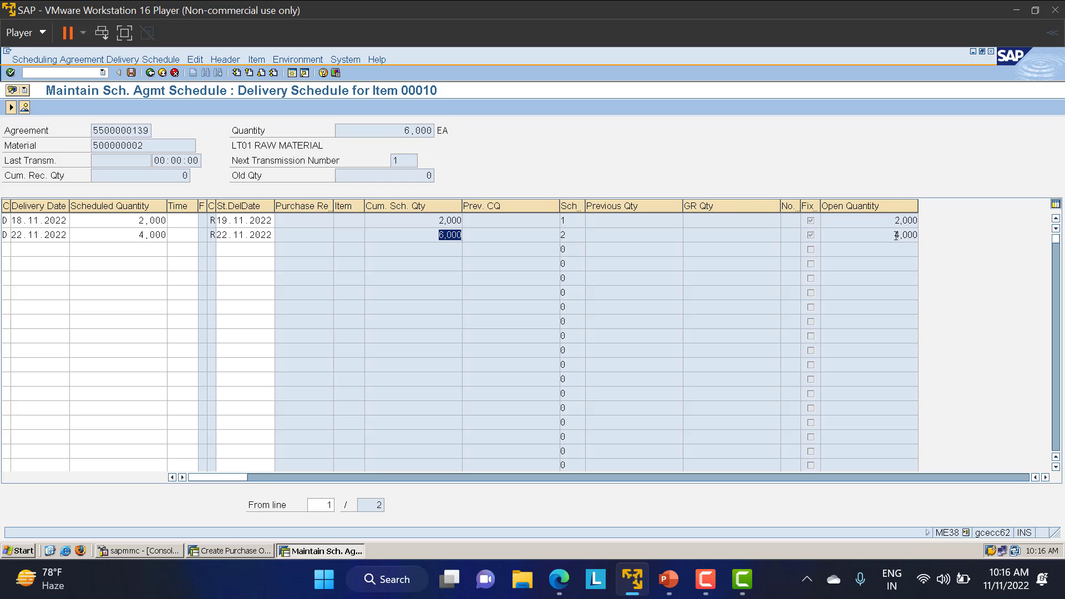
- Add a third schedule line with date category D, delivery date 01.12.2022 and scheduled quantity 4000, and save the delivery schedule
click(7, 249)
click(38, 249)
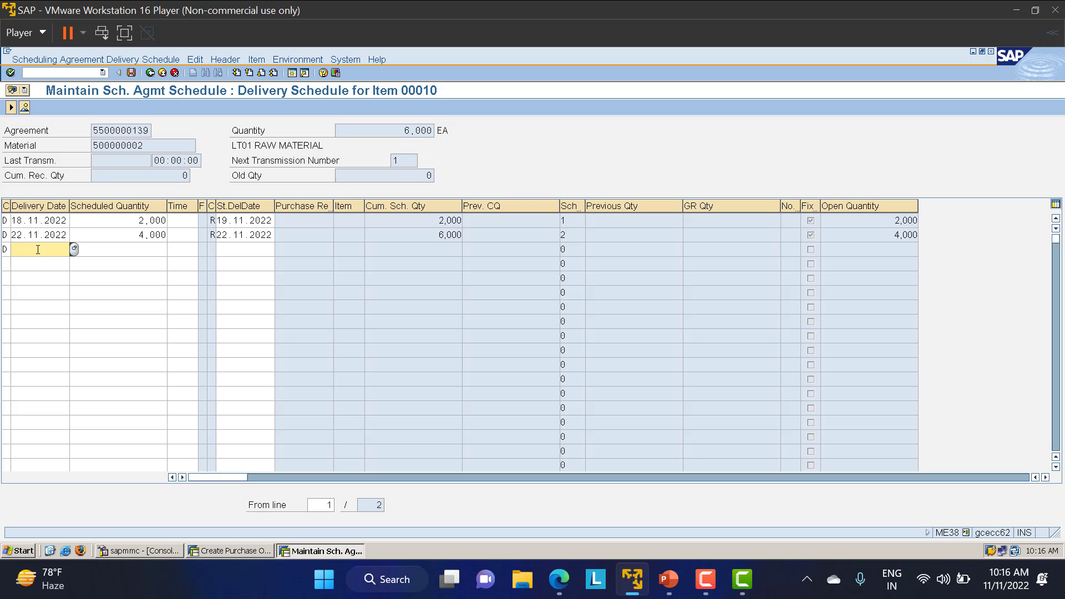
click(74, 249)
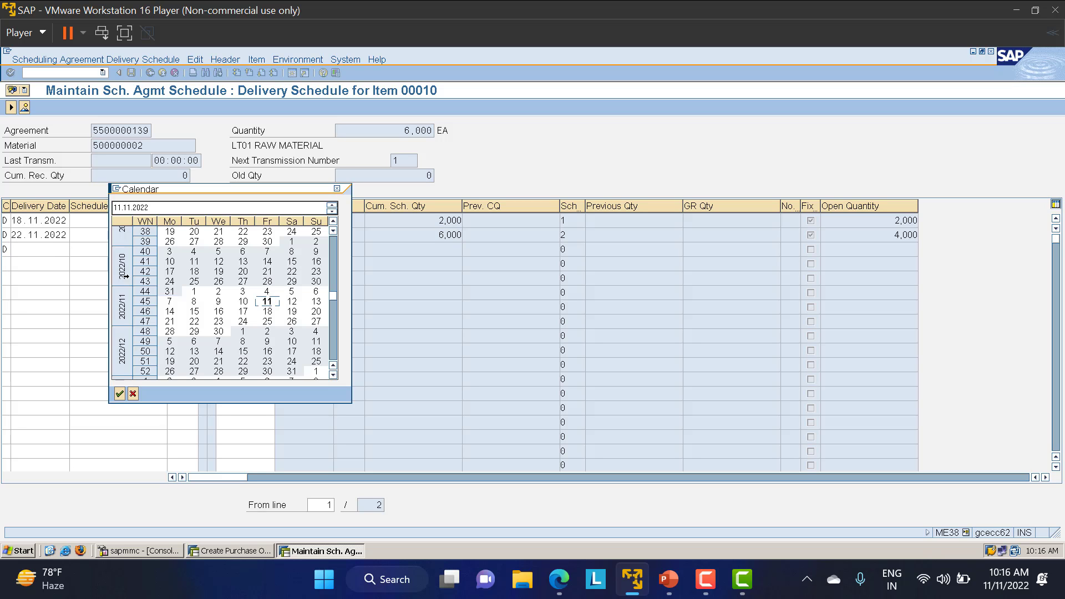
double_click(242, 331)
click(146, 251)
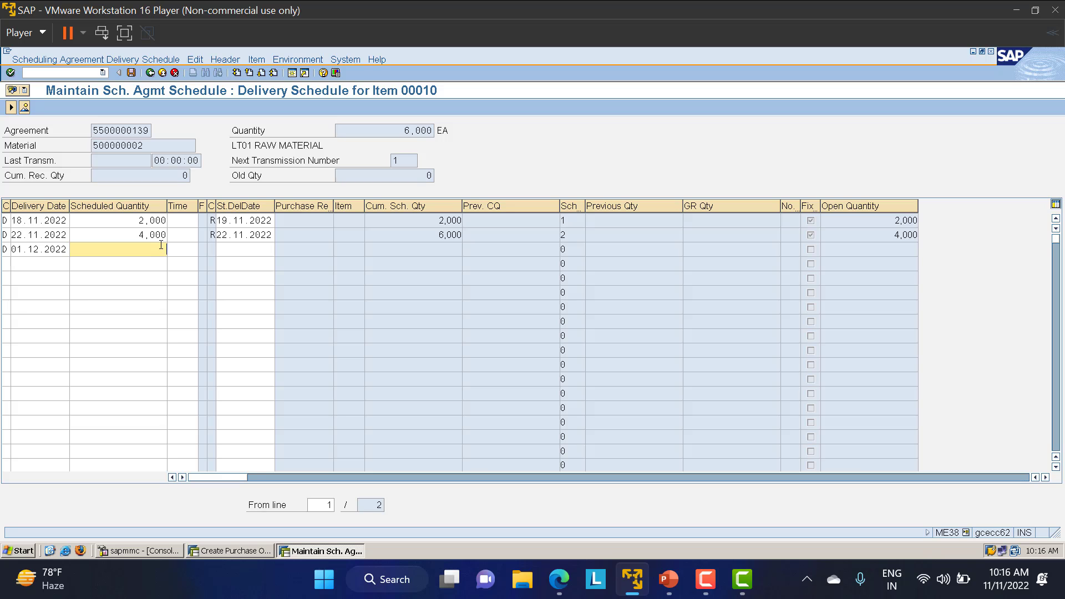
text(4000)
click(222, 249)
key(Return)
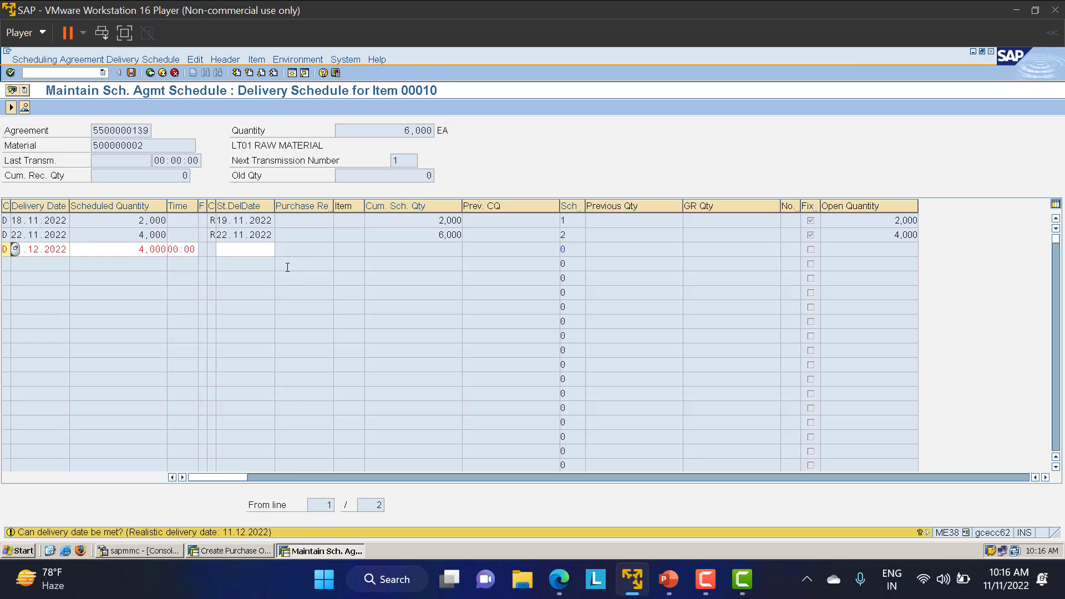
key(Return)
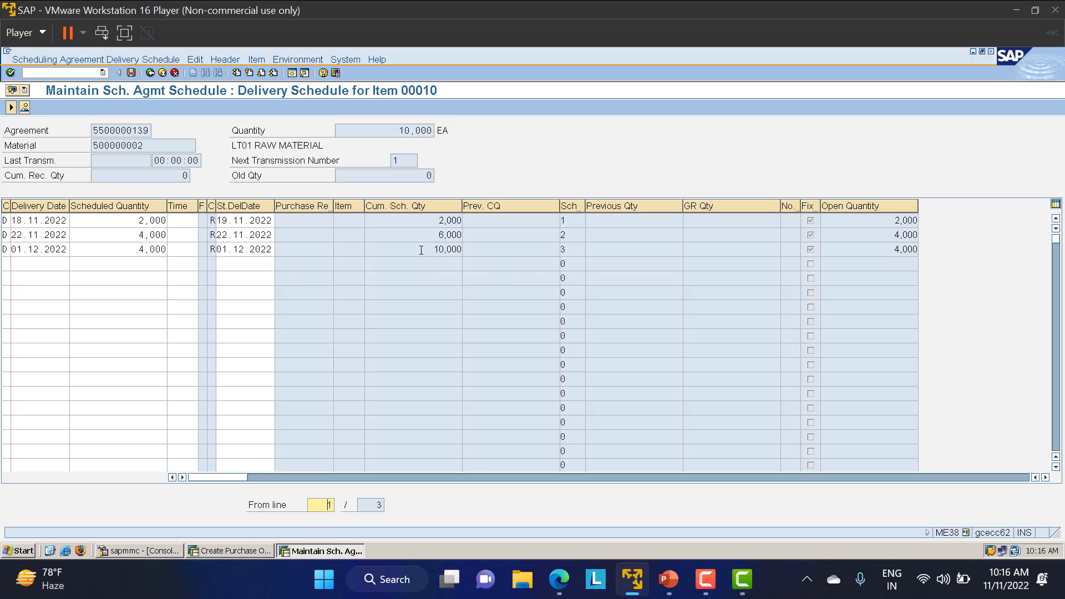
drag(421, 250, 467, 252)
click(131, 73)
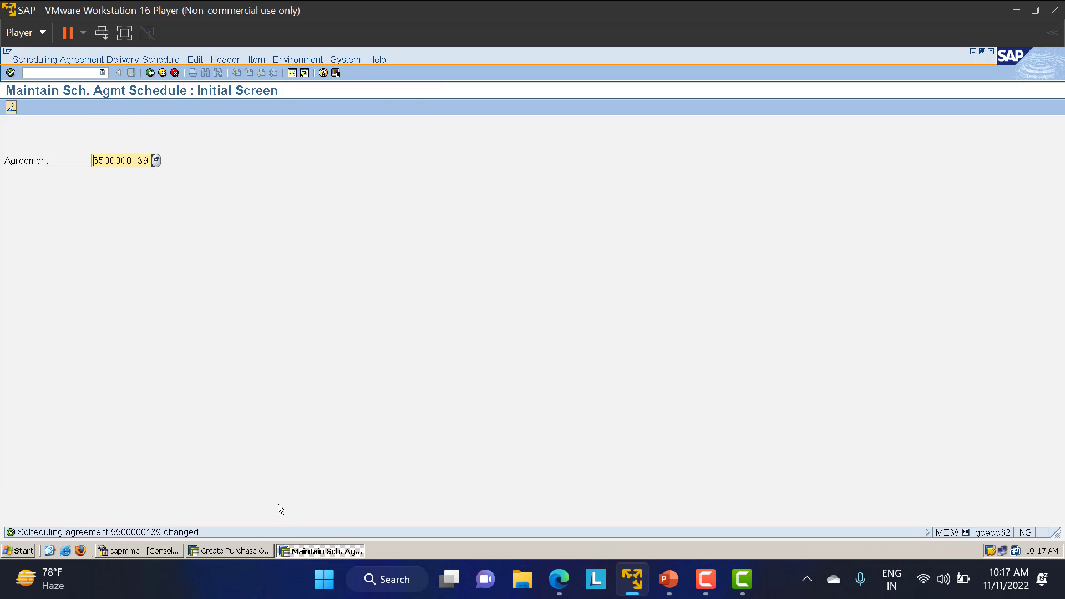
- Switch to the purchase order session and list vendor 200075's scheduling agreements in its document overview, with the purchasing document filter cleared
click(242, 551)
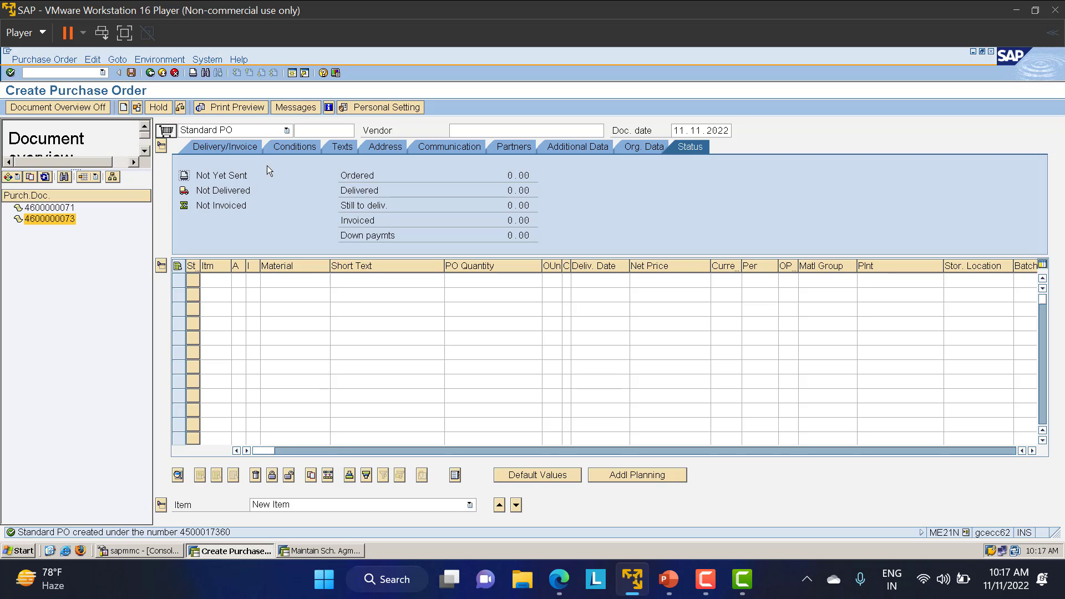
click(325, 552)
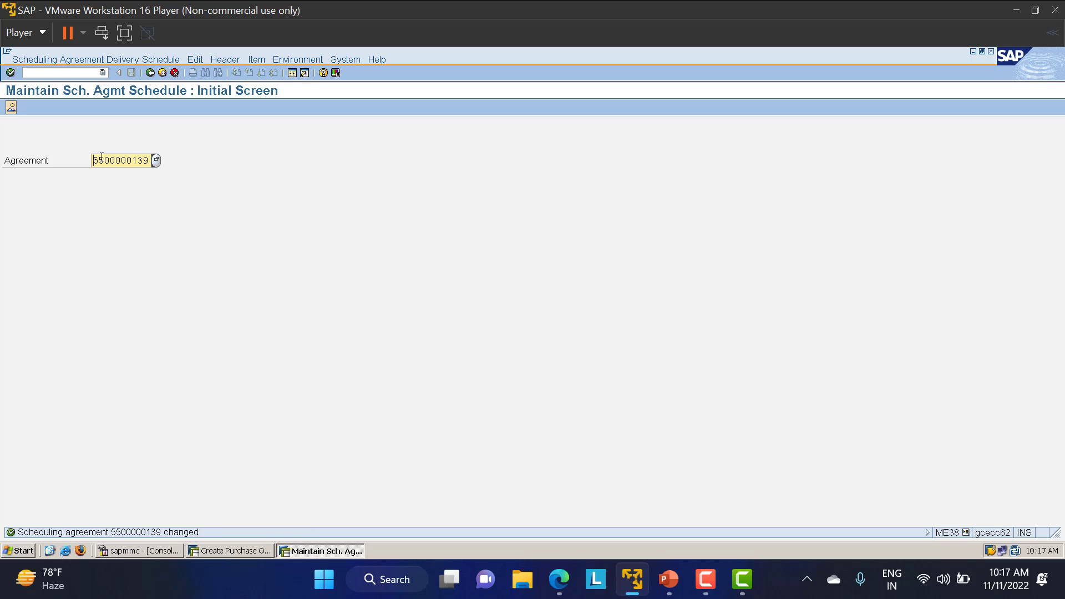
drag(95, 158, 181, 157)
click(181, 159)
click(236, 552)
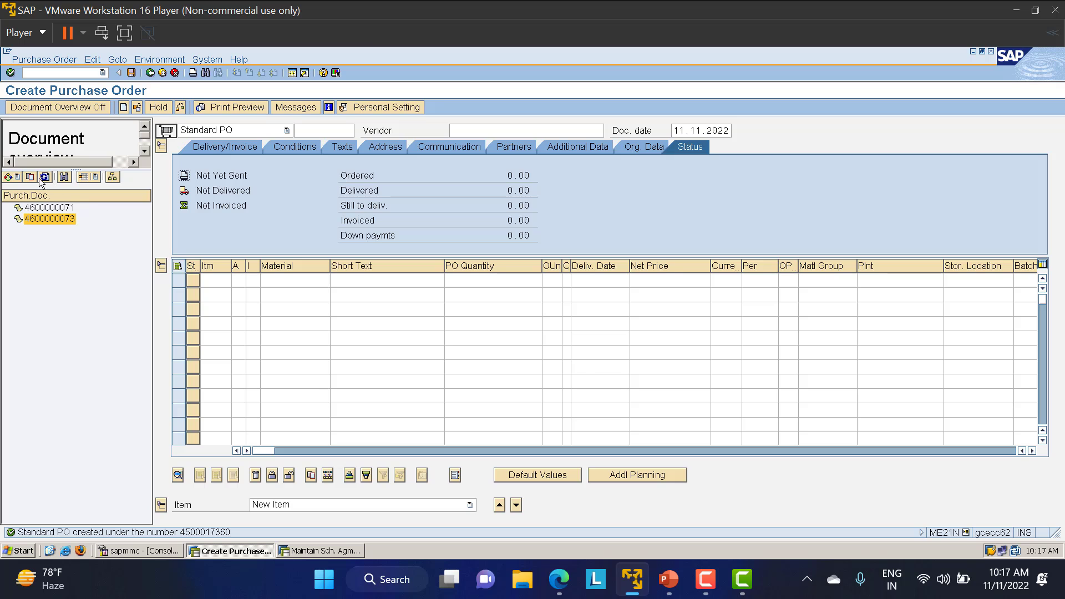
click(17, 176)
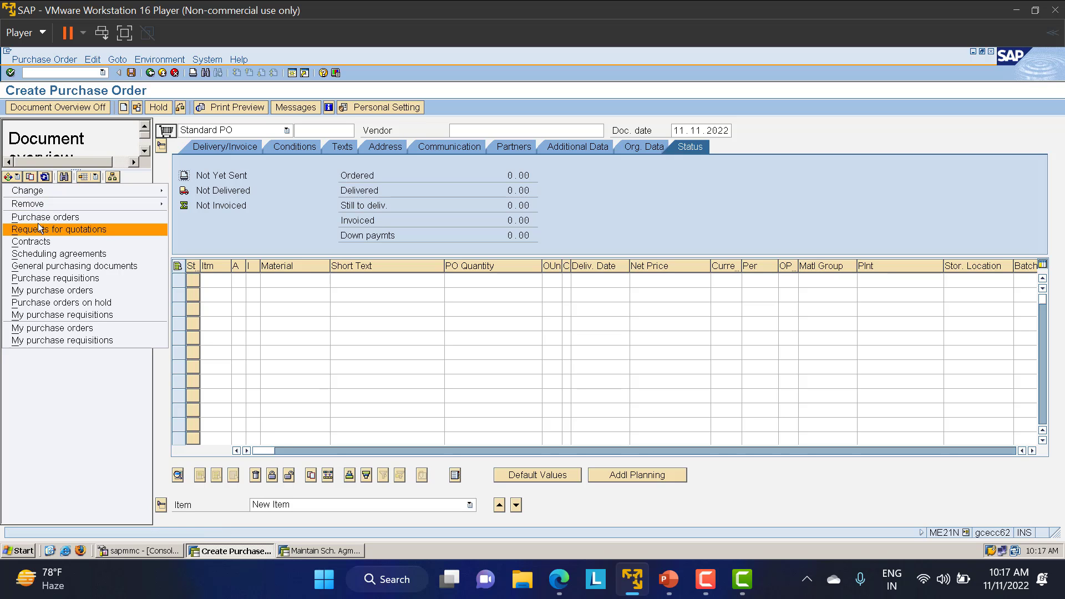
click(53, 254)
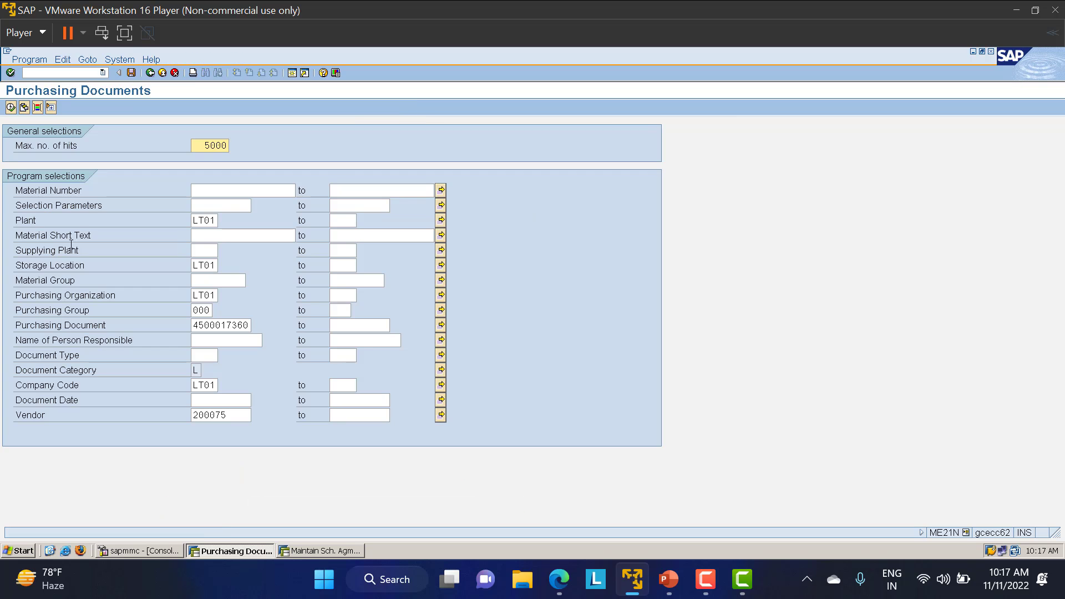
drag(196, 327, 320, 318)
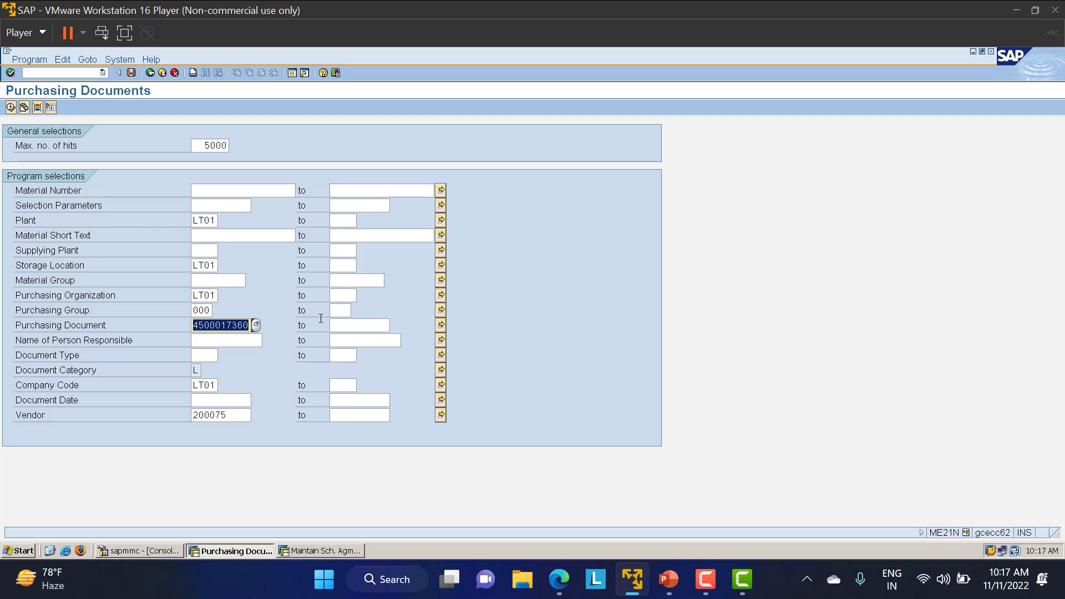
key(Delete)
click(10, 107)
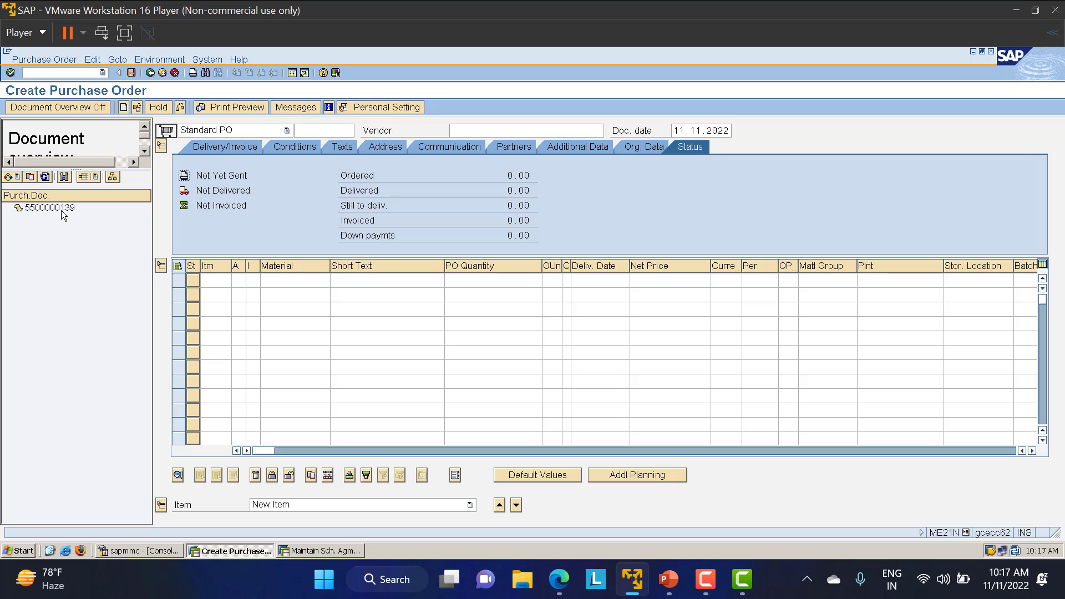
- Transfer the listed scheduling agreement to the purchase order and enter purchasing organization LT01, purchasing group 000 and company code LT01
drag(95, 218, 169, 134)
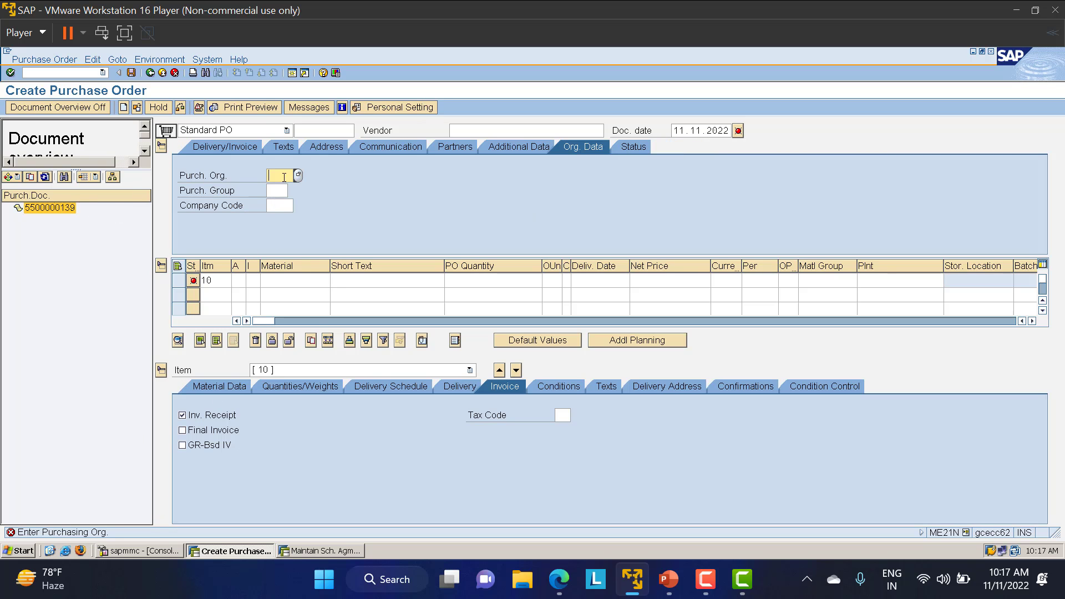
click(280, 181)
text(LT01)
key(Tab)
text(000)
key(Tab)
text(LT01)
key(Return)
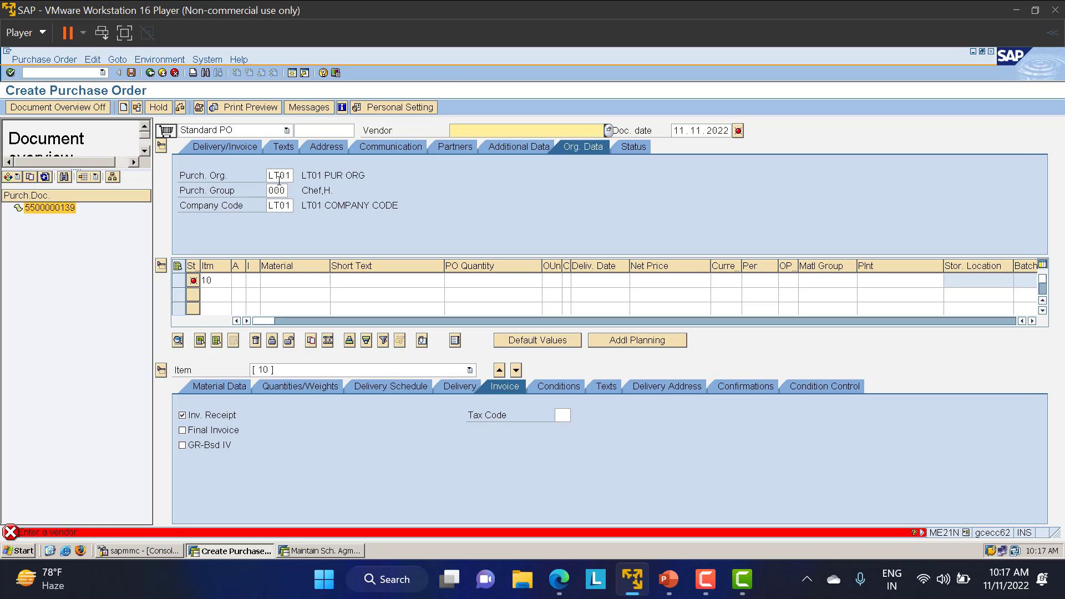
- Try to adopt the scheduling agreement into the purchase order again and enter vendor 200075 in the header
click(63, 208)
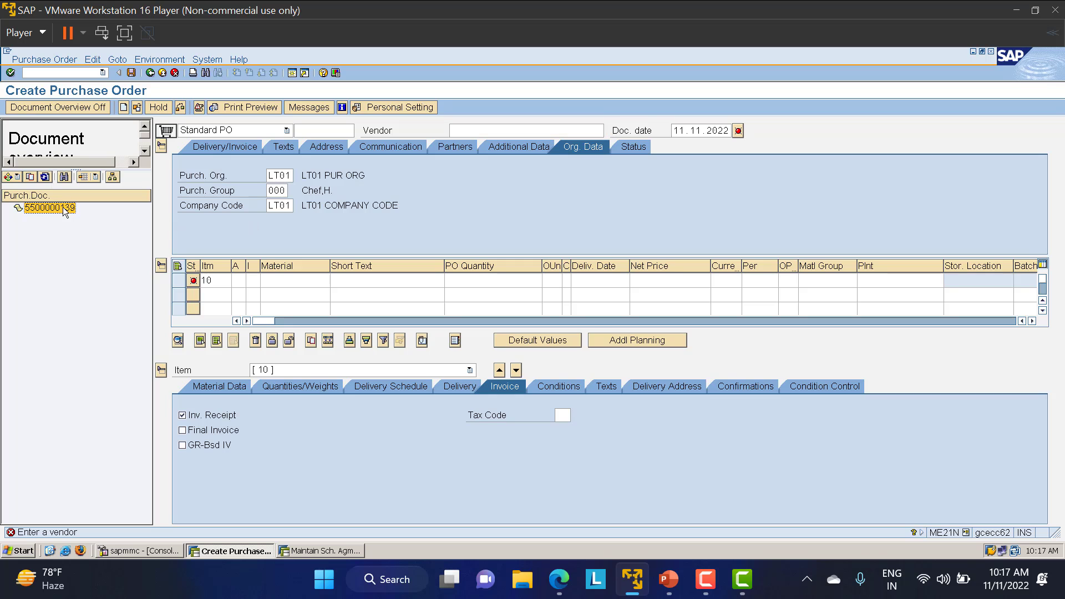
click(30, 176)
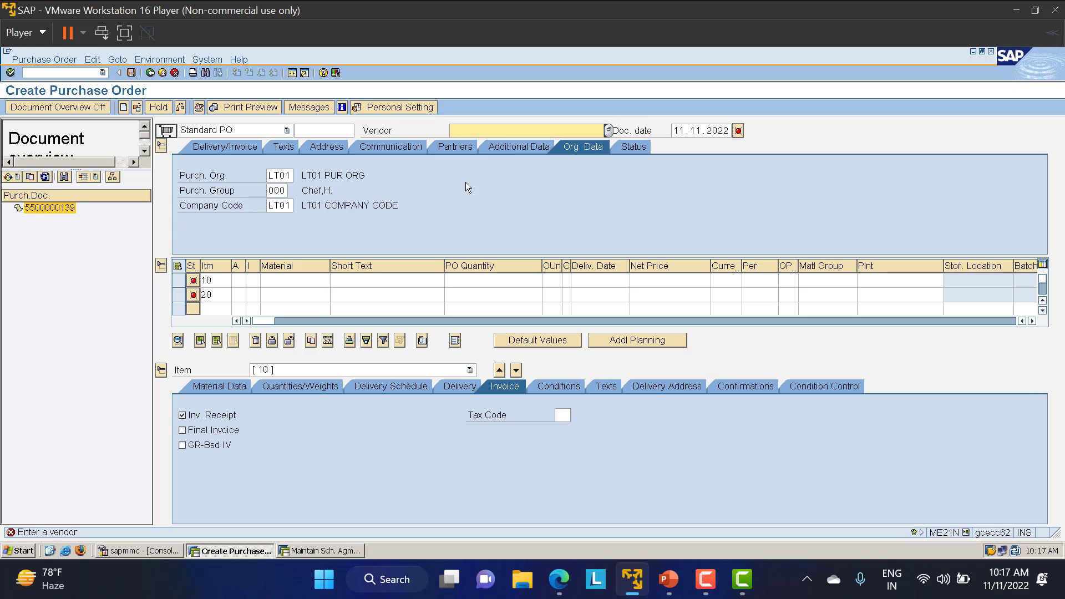
text(2000)
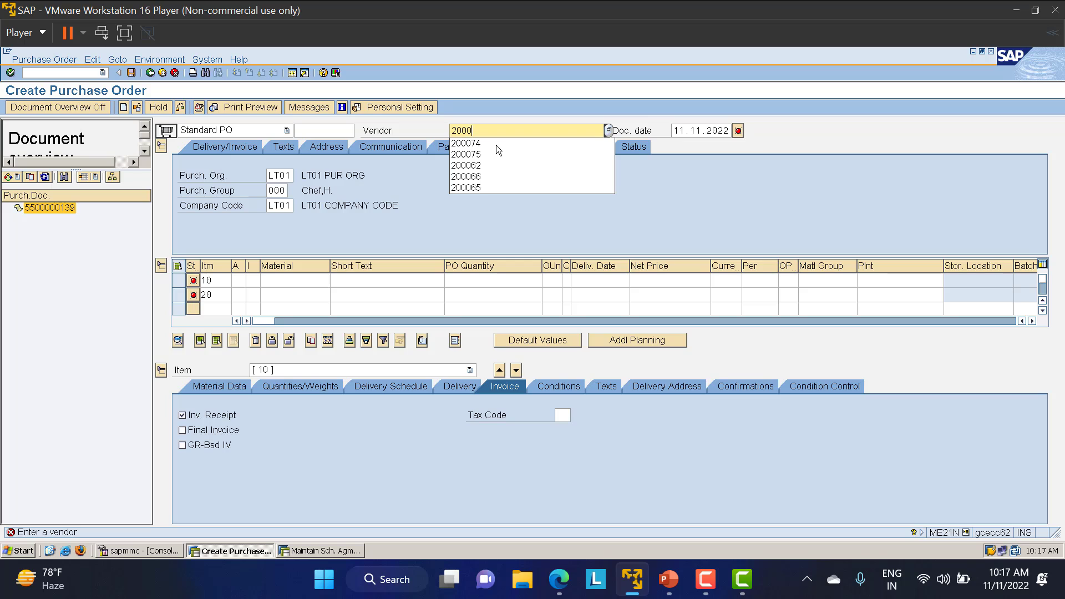
text(75)
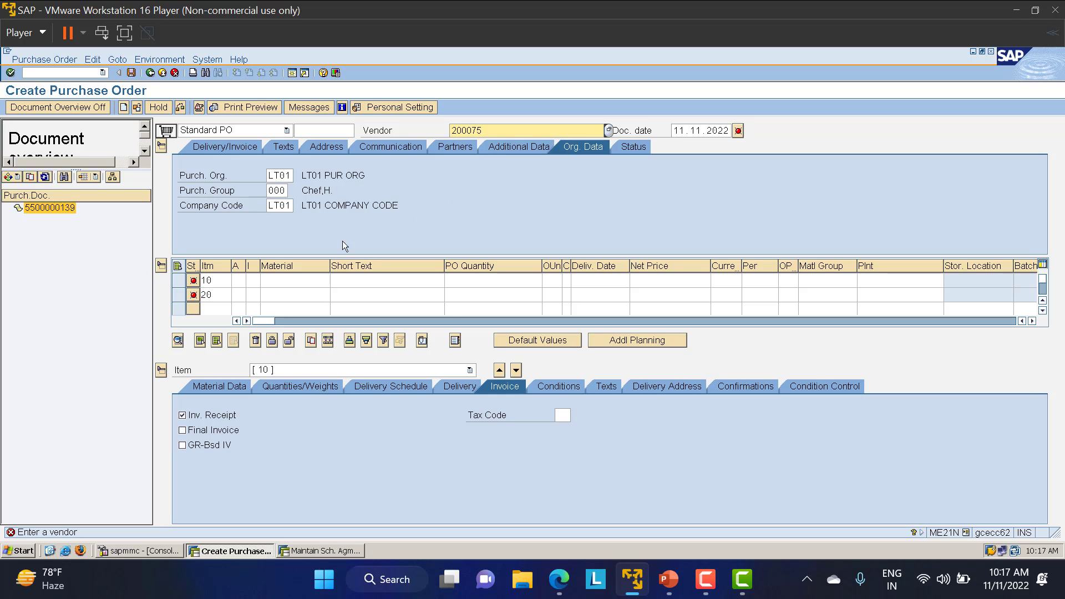
- Delete the blank item 20 from the purchase order
click(272, 275)
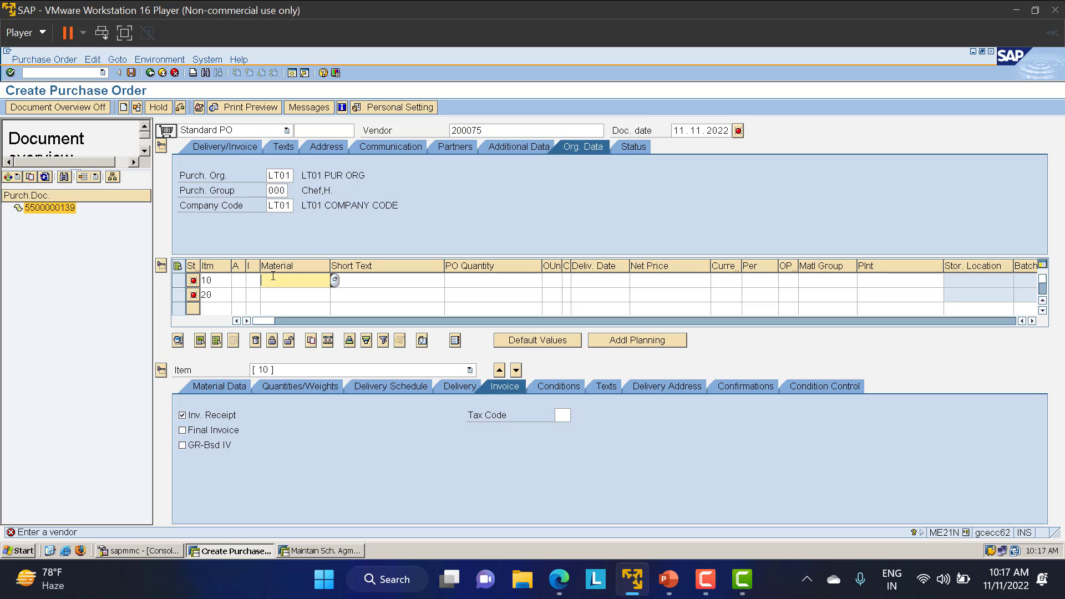
click(178, 296)
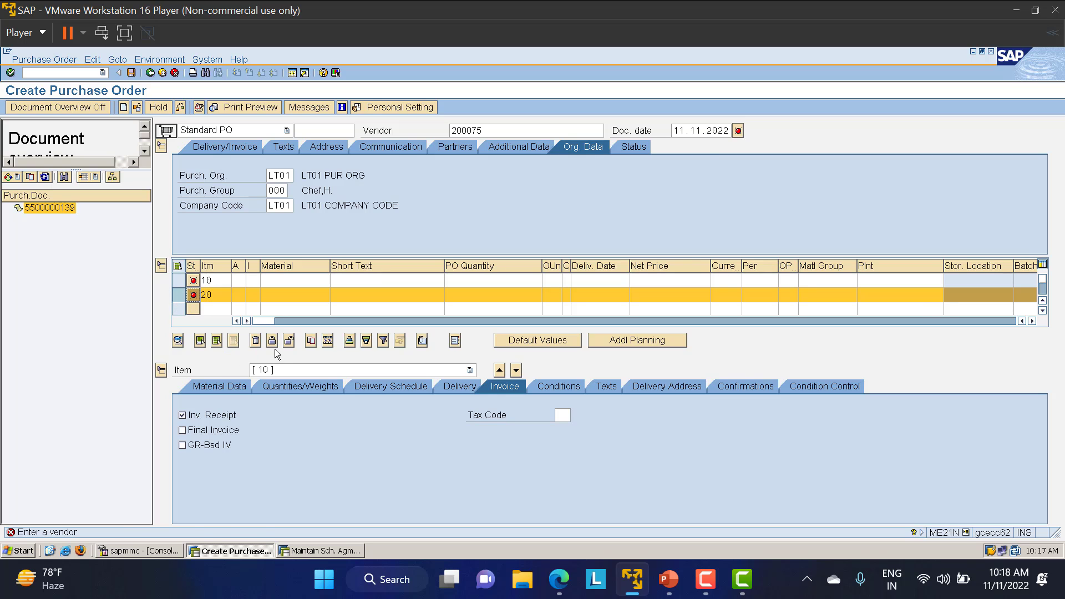
click(255, 340)
- Fill in item 10 with material 500000002, PO quantity 2000 and net price 10
click(273, 280)
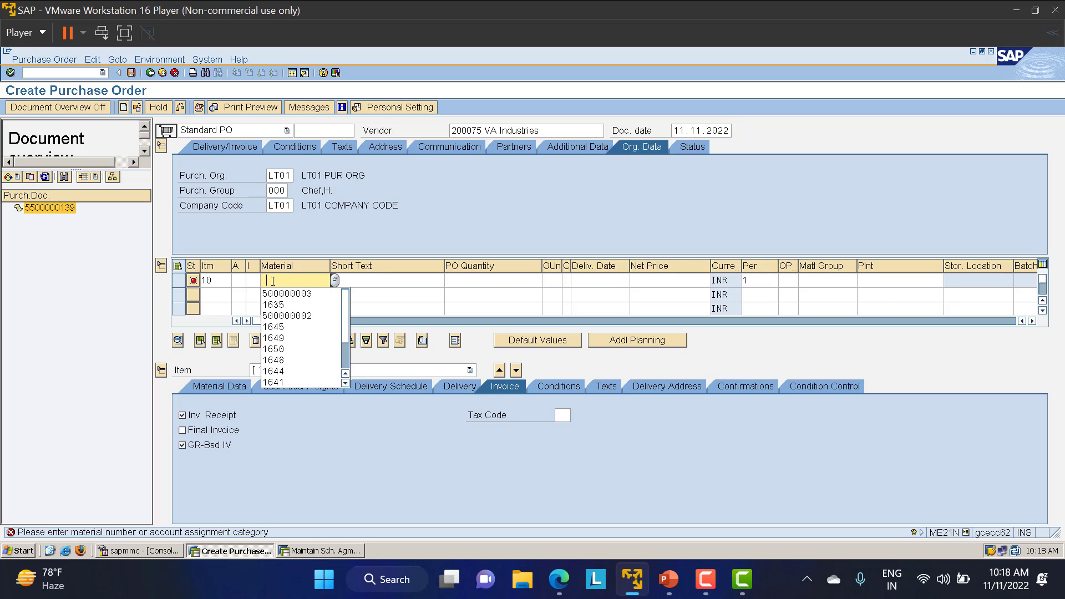
click(308, 315)
click(476, 279)
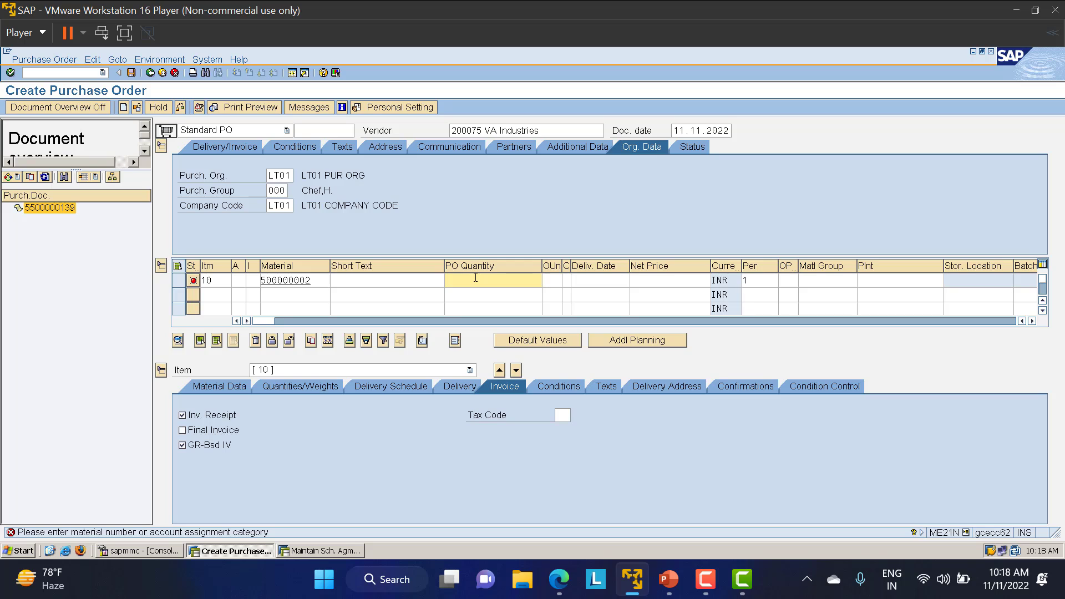
text(2000)
click(651, 279)
text(10)
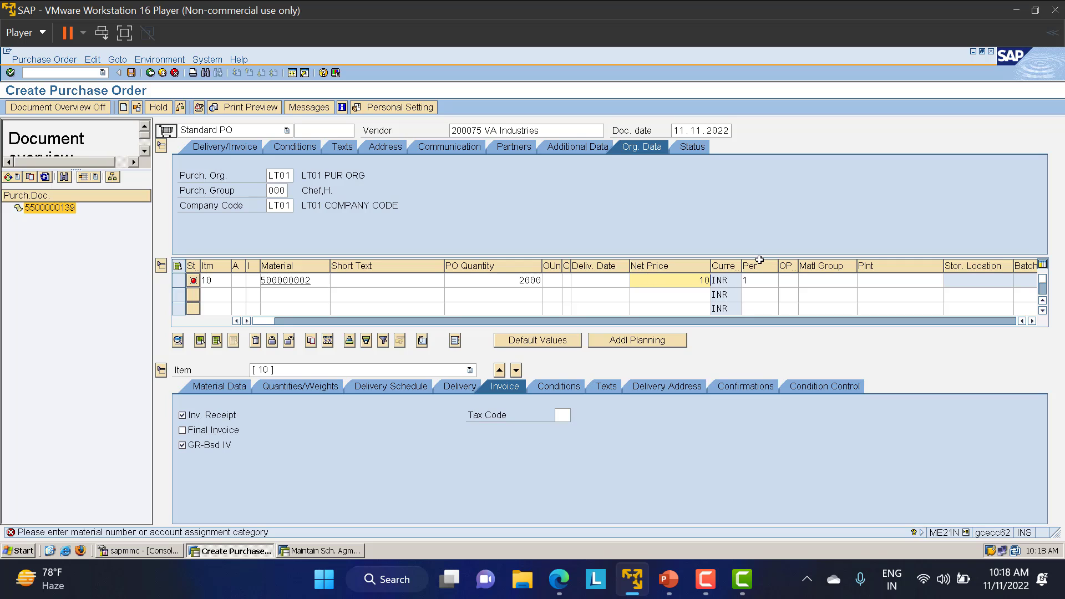
key(Return)
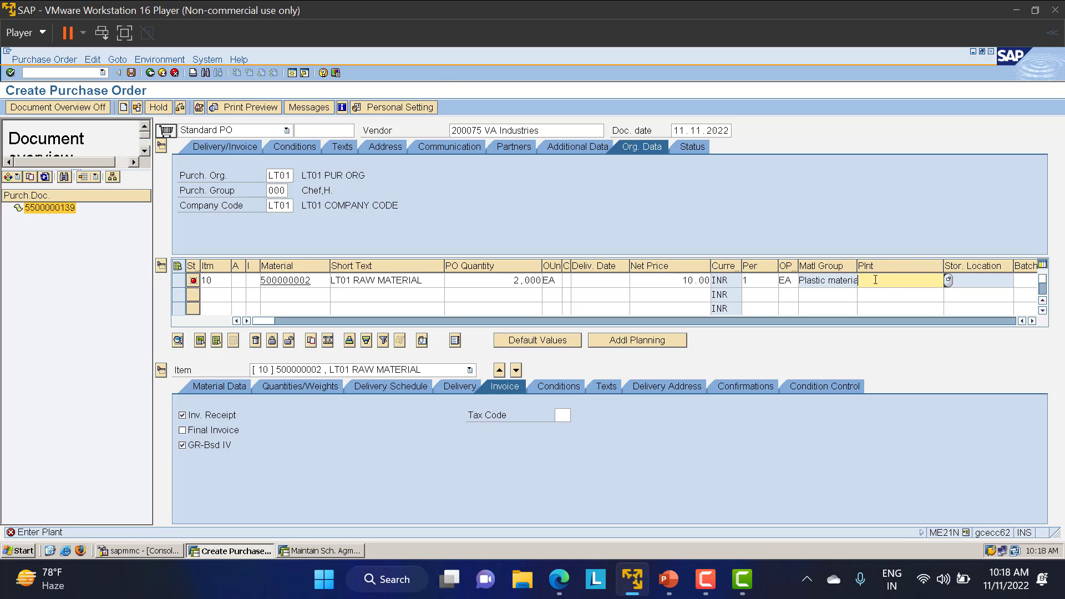
- Set item 10's plant to LT01 and its storage location to LT01 SL, leaving the batch empty
text(LT01)
key(Tab)
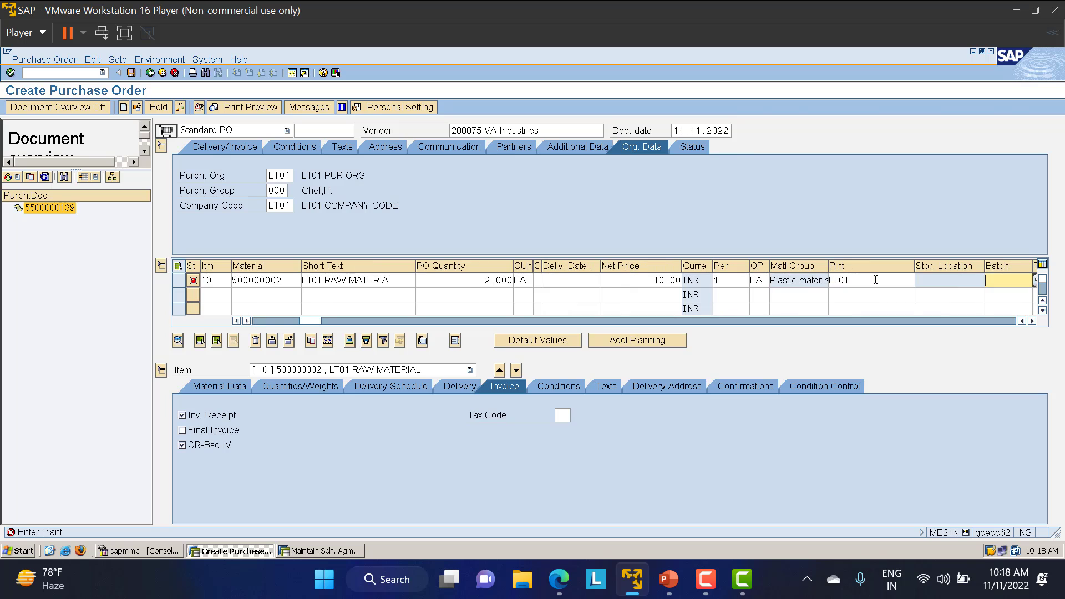
text(LT01)
key(Return)
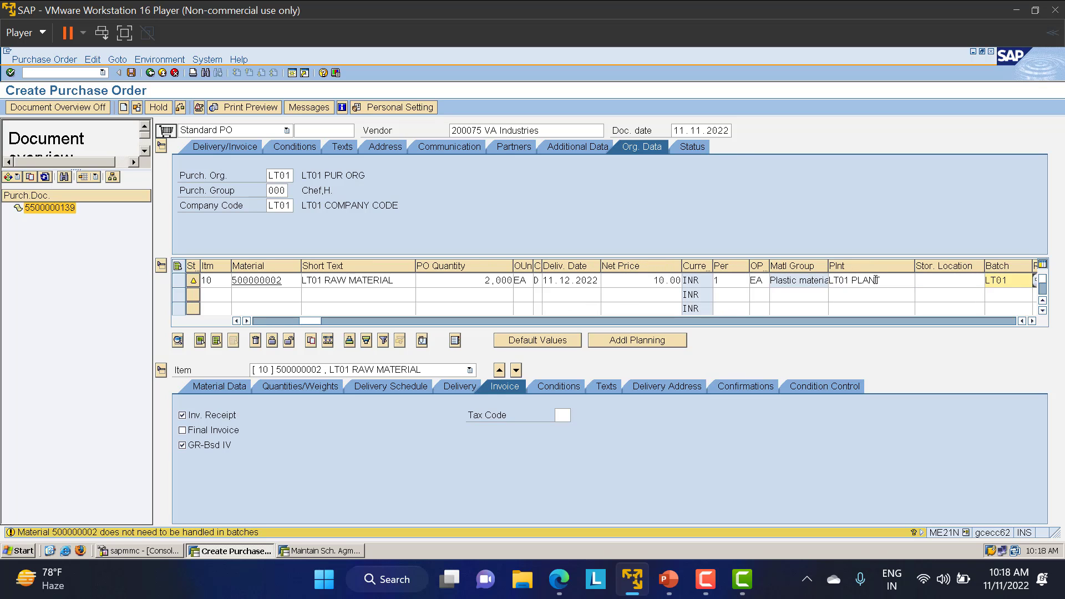
drag(1026, 281, 966, 283)
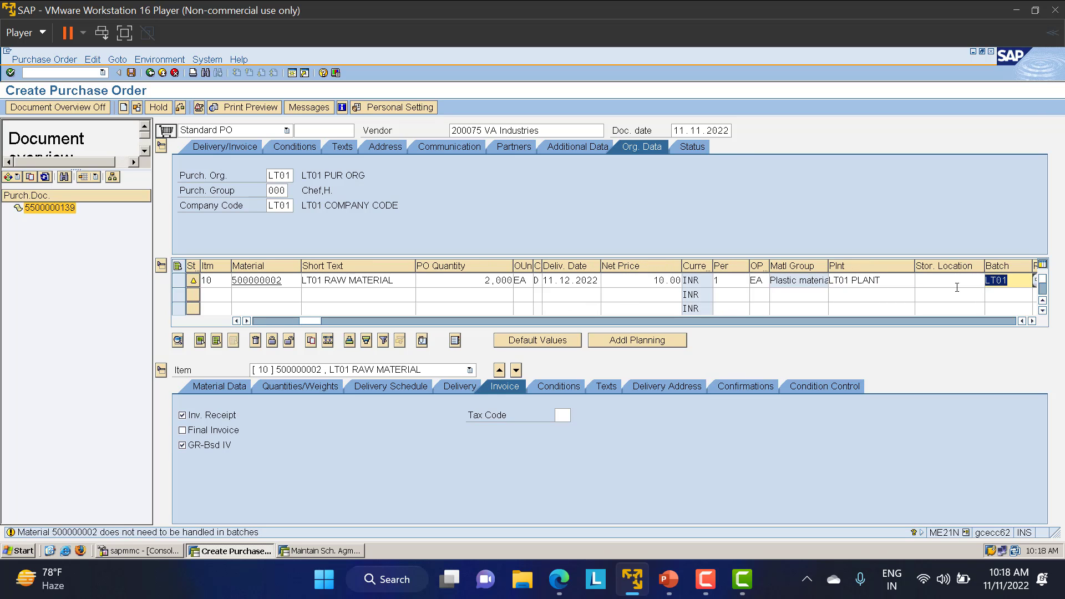
key(BackSpace)
click(939, 282)
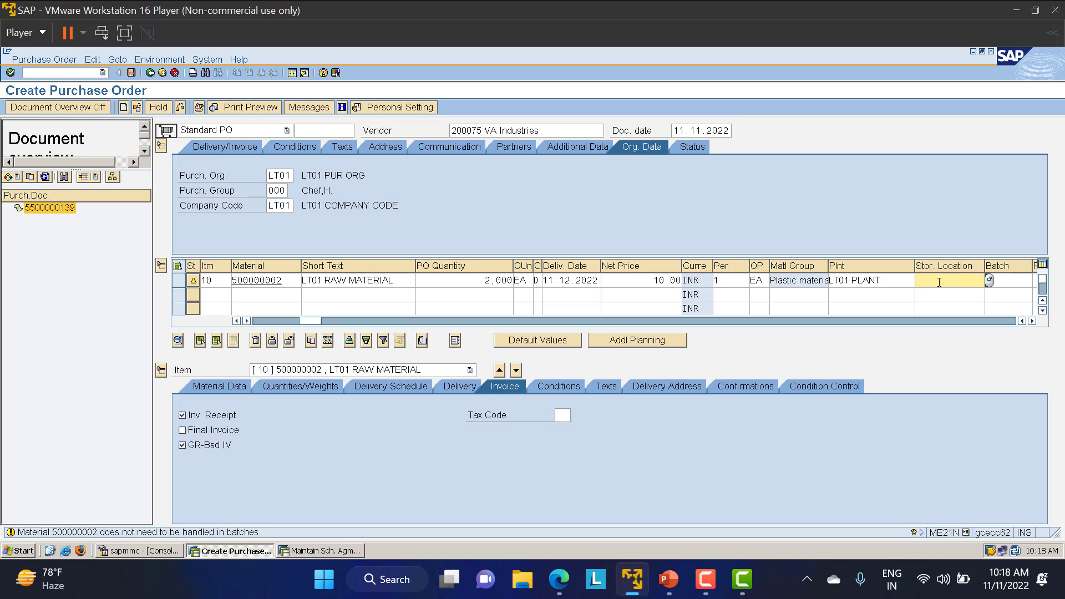
text(LT01 SL)
key(Return)
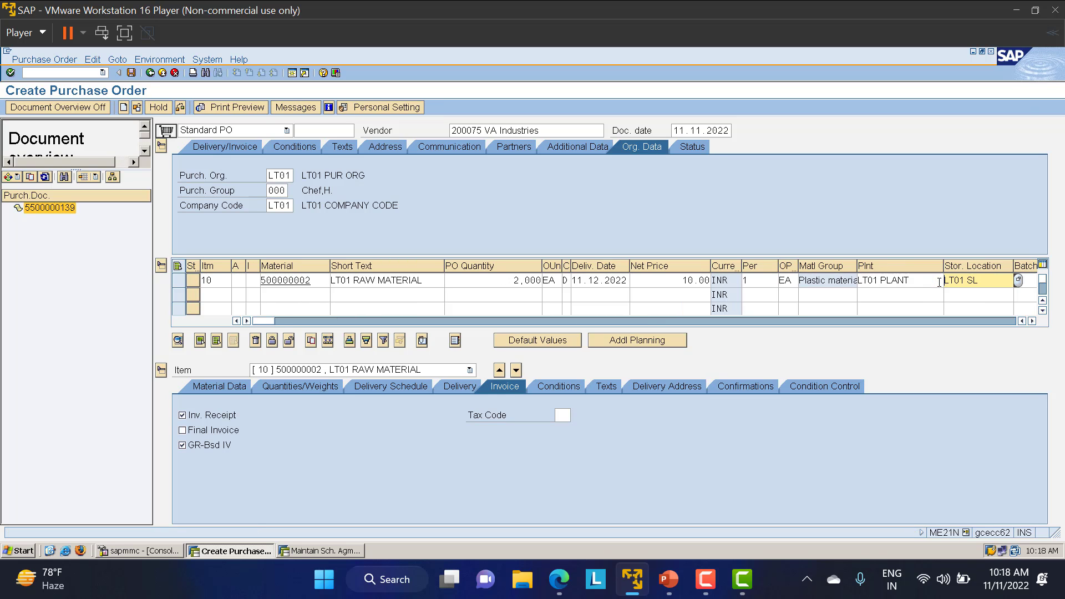
- Check the purchase order, acknowledge its messages and save it
click(181, 111)
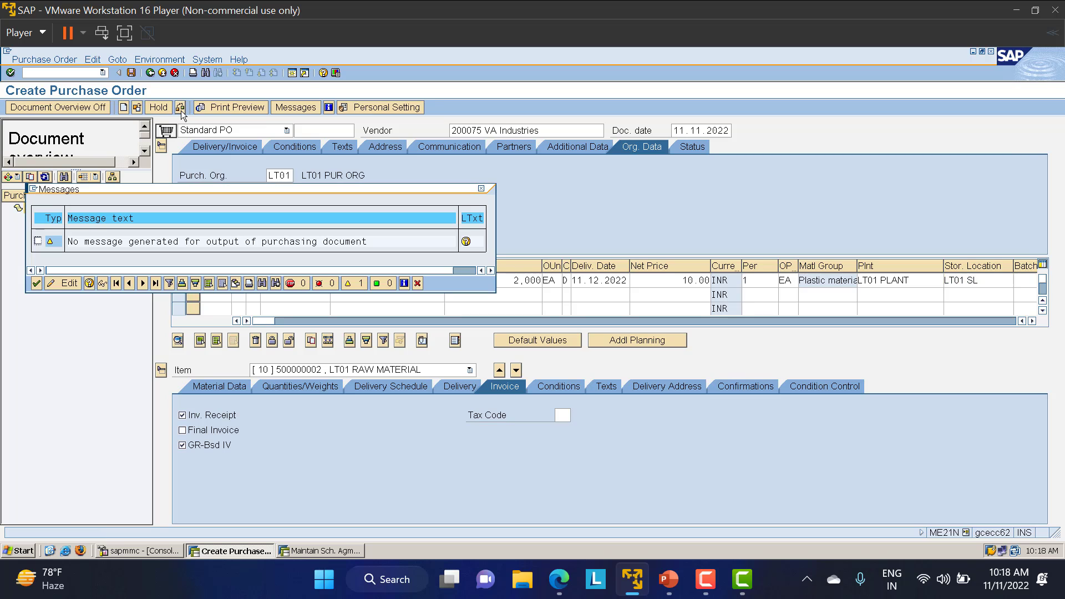
click(36, 283)
click(133, 74)
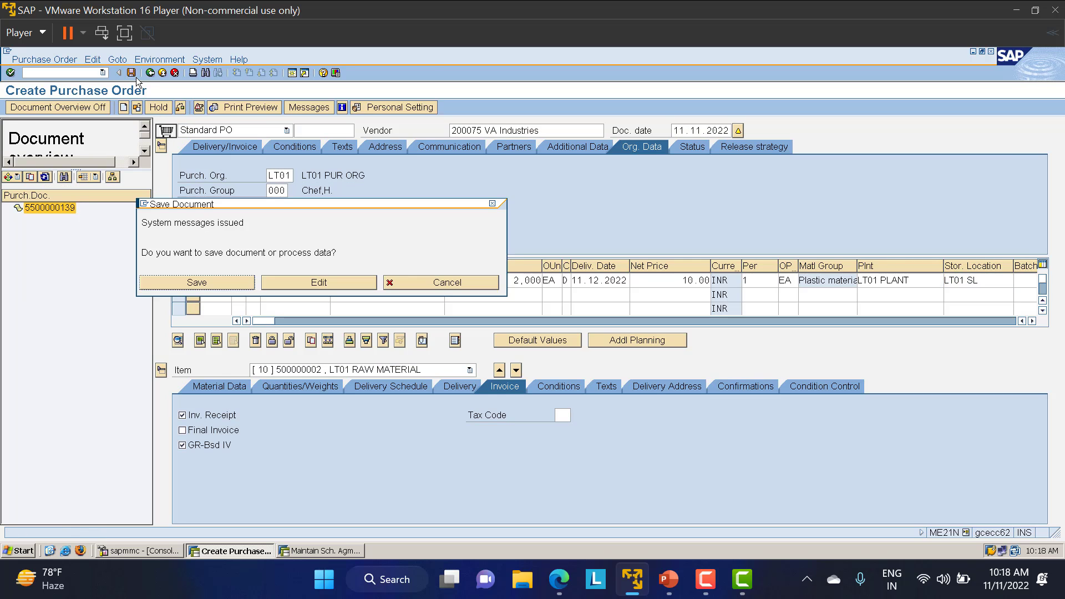
click(196, 282)
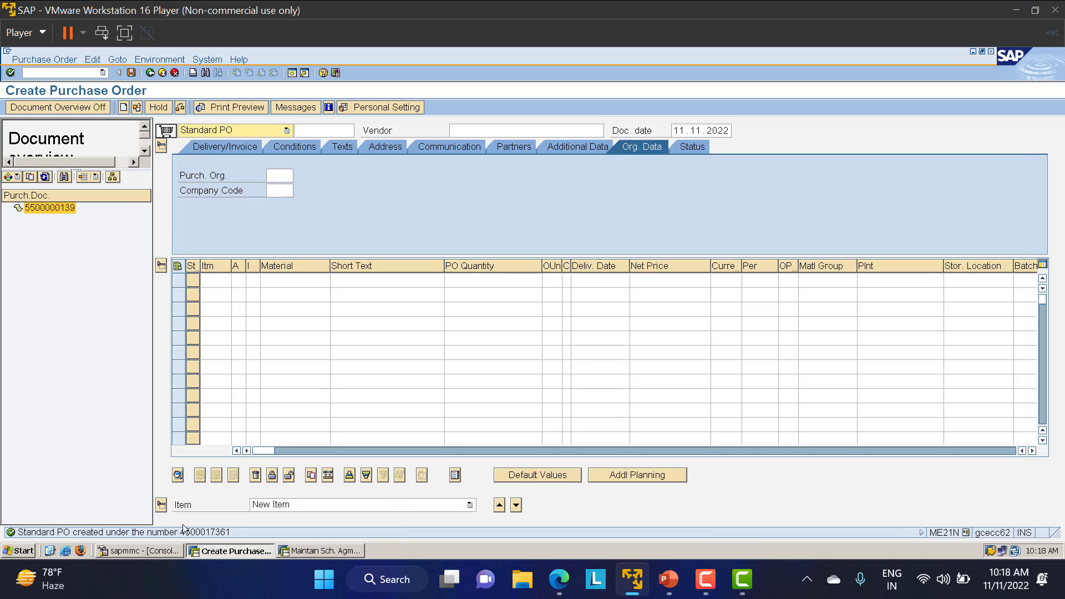
- Display item 10's delivery schedule for the scheduling agreement with ME39, review its schedule lines and return to the SAP Easy Access menu
click(315, 552)
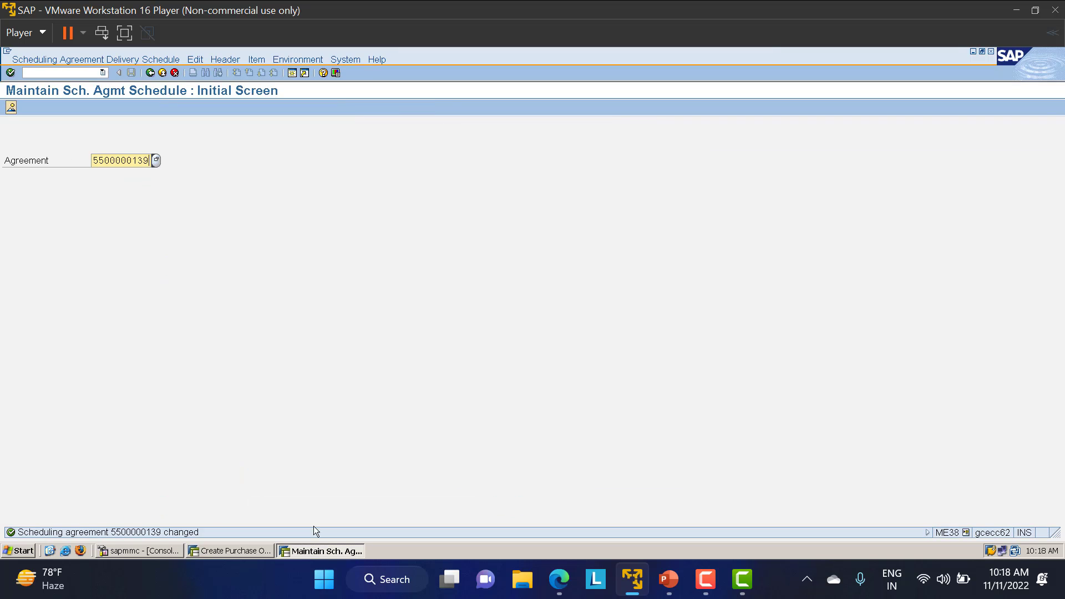
click(149, 73)
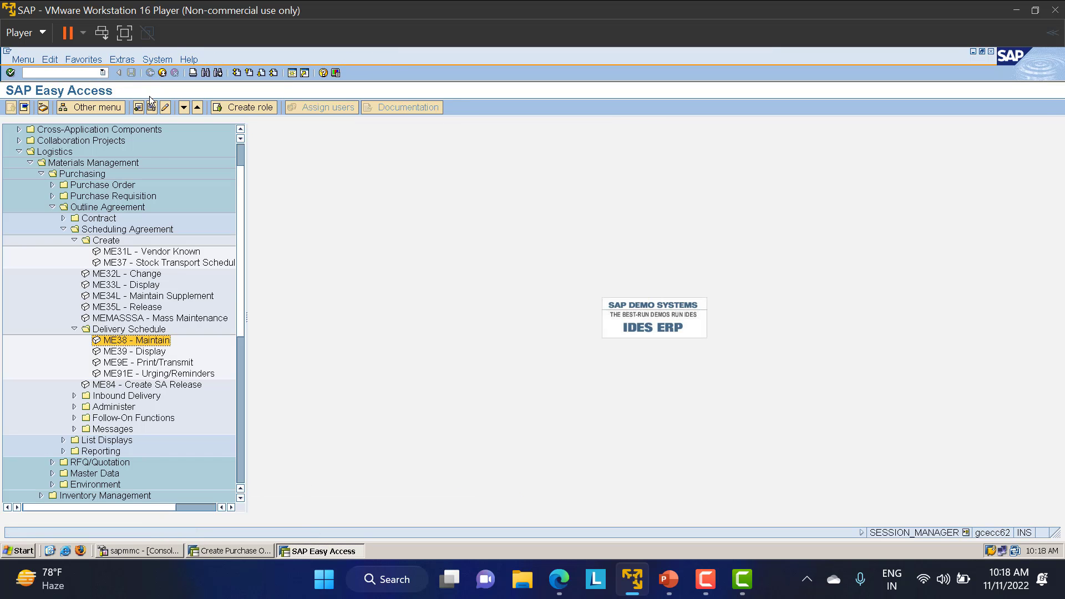
click(150, 352)
double_click(150, 352)
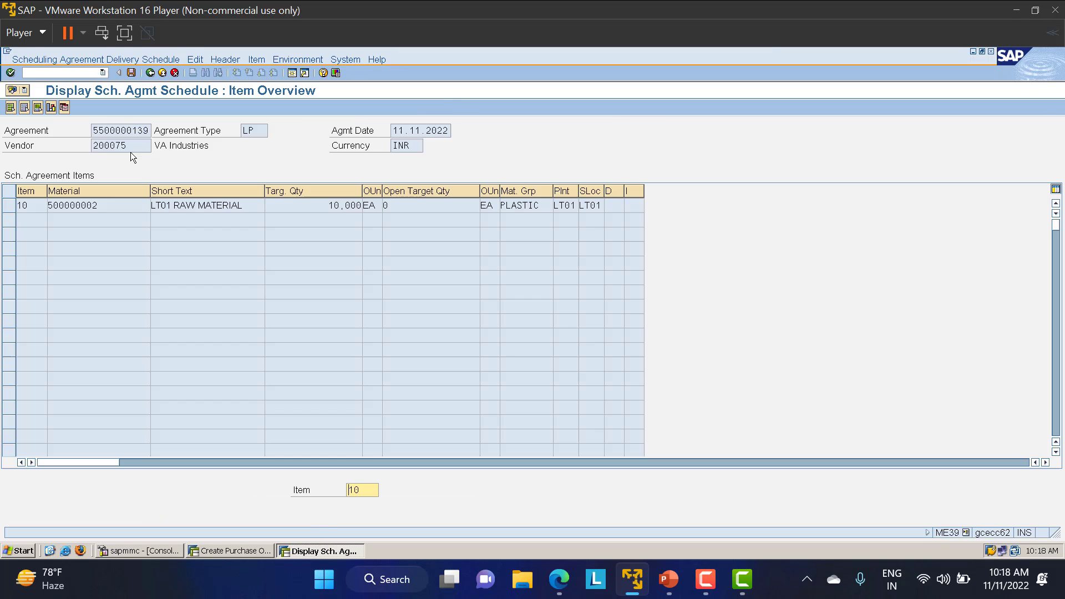
click(10, 208)
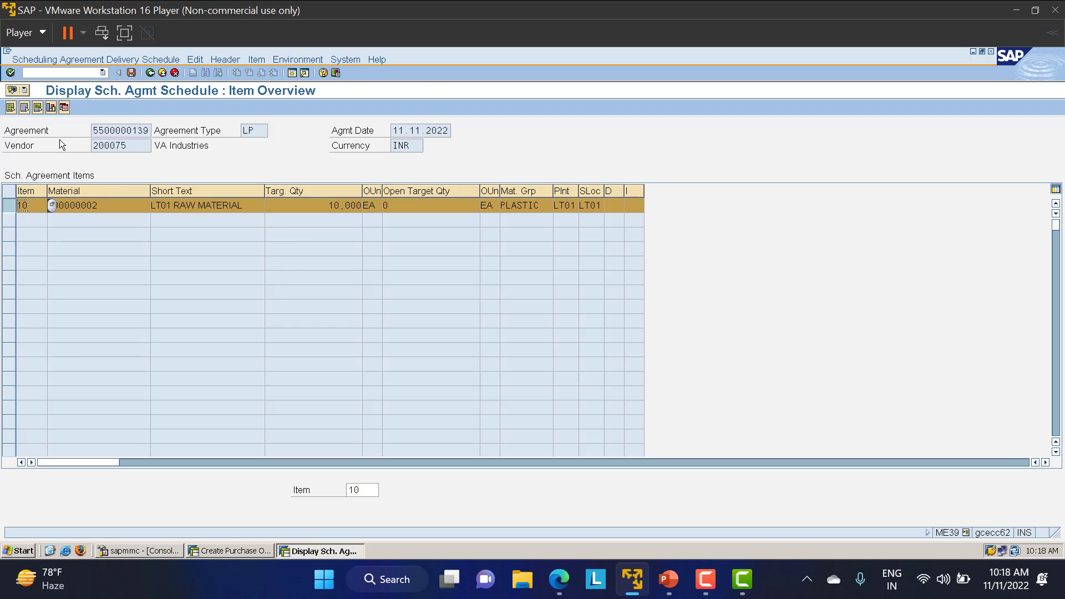
click(64, 107)
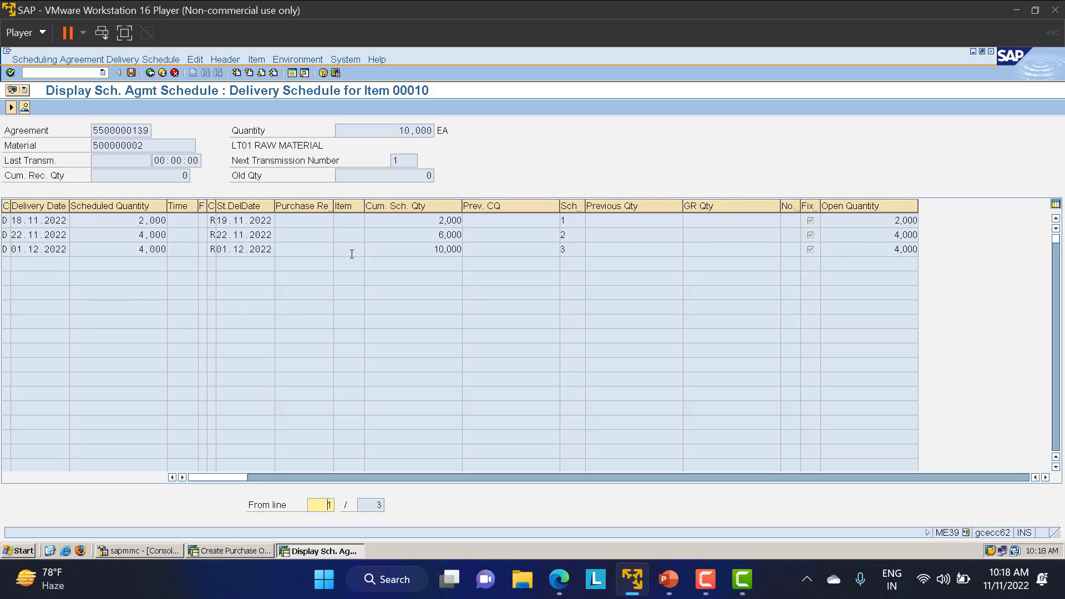
click(151, 73)
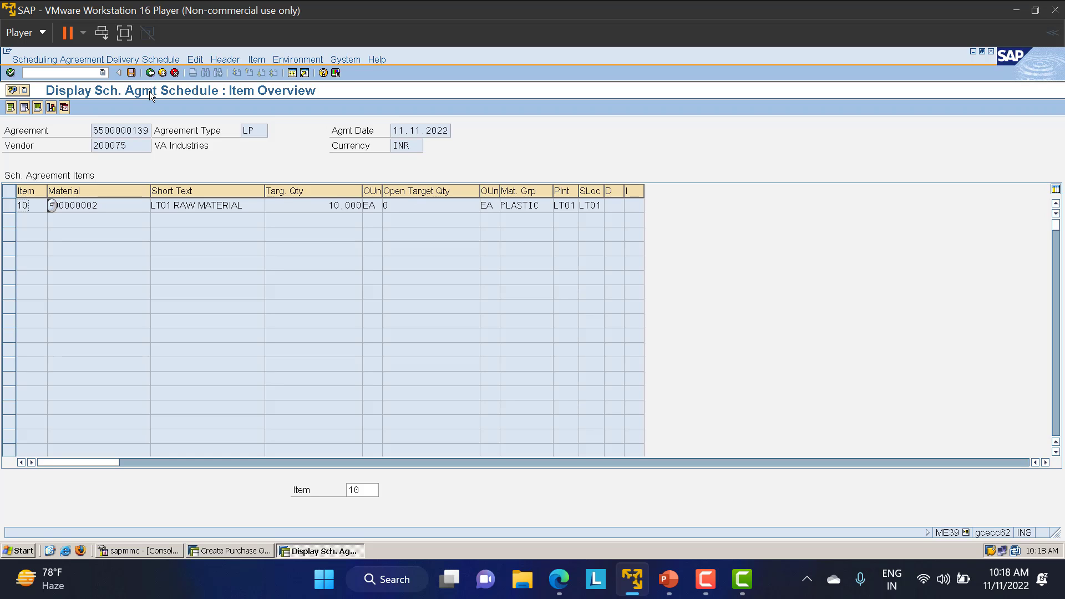
click(153, 74)
click(150, 73)
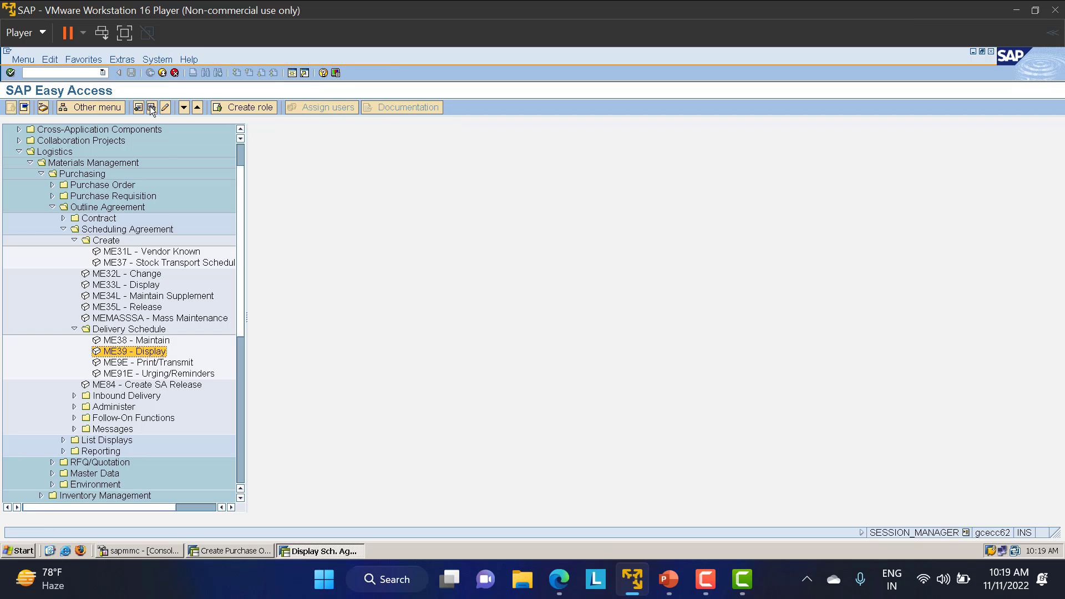